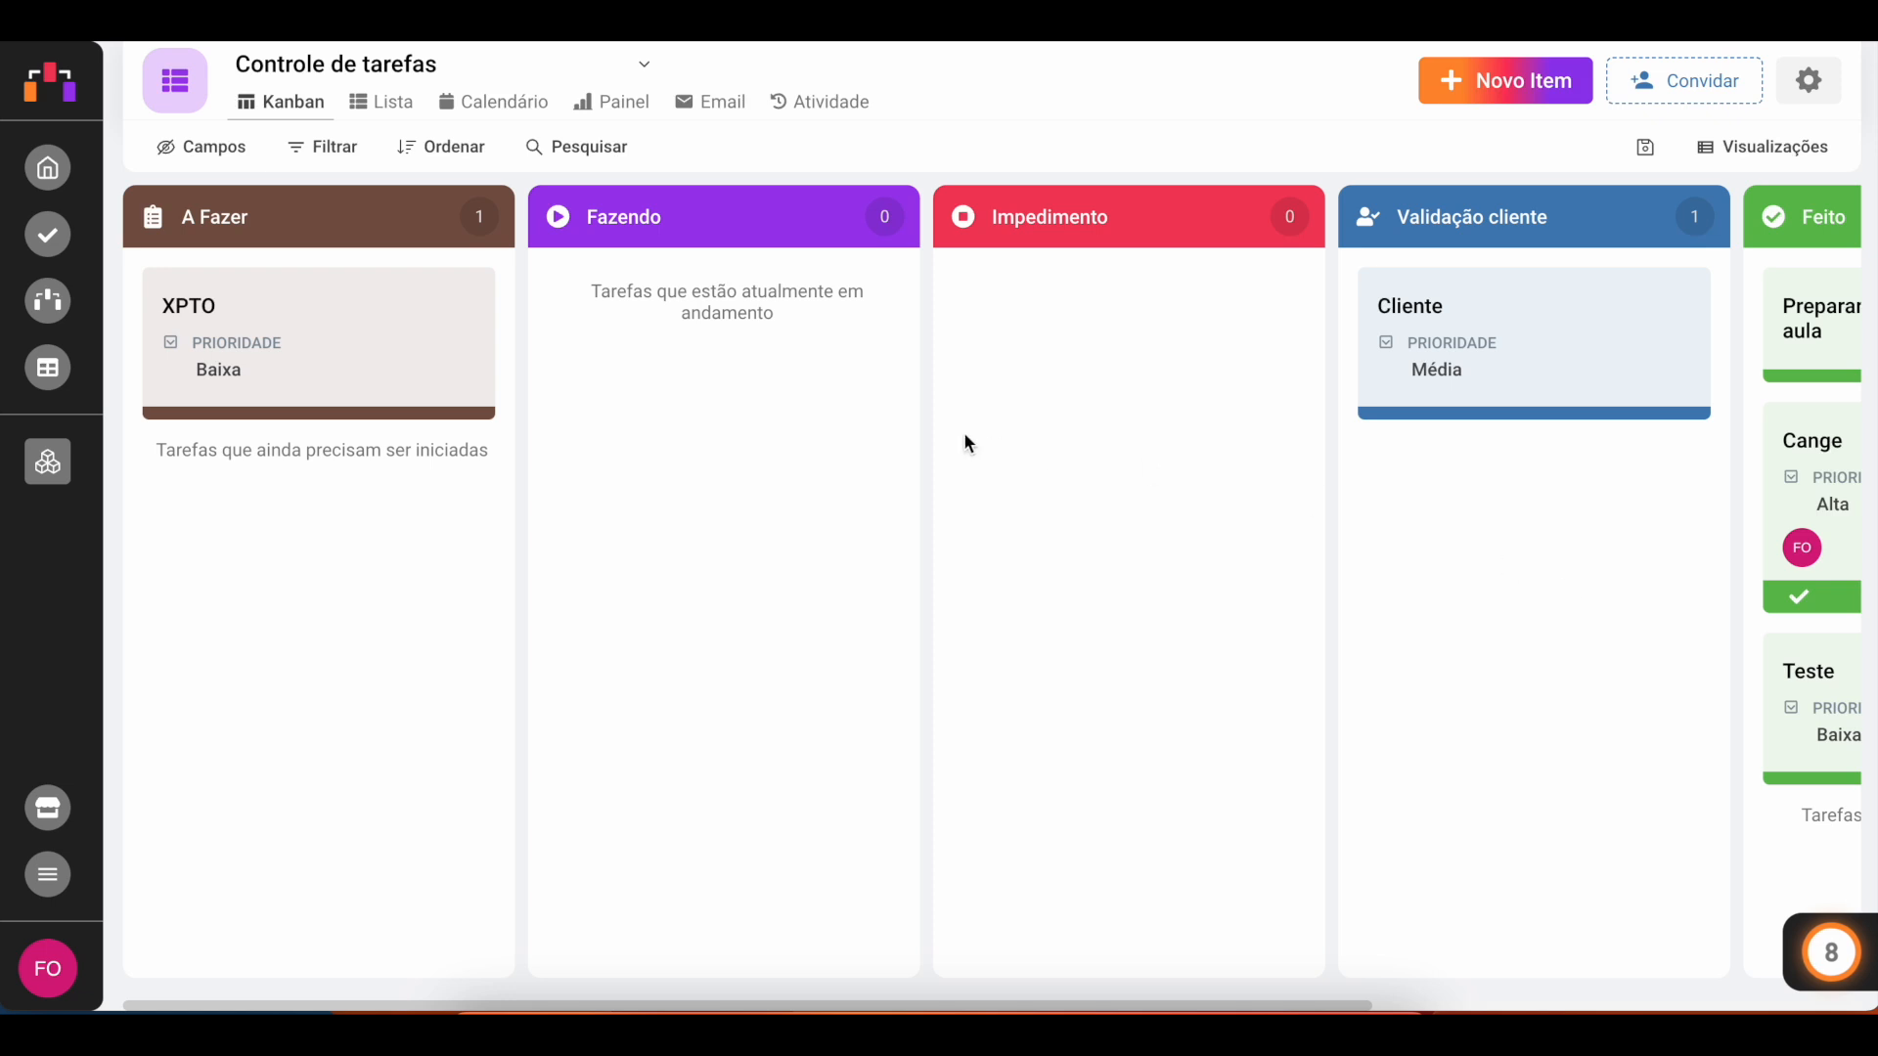
Step: Open the dashboard view and add an Indicator element counting cards
left_click(613, 103)
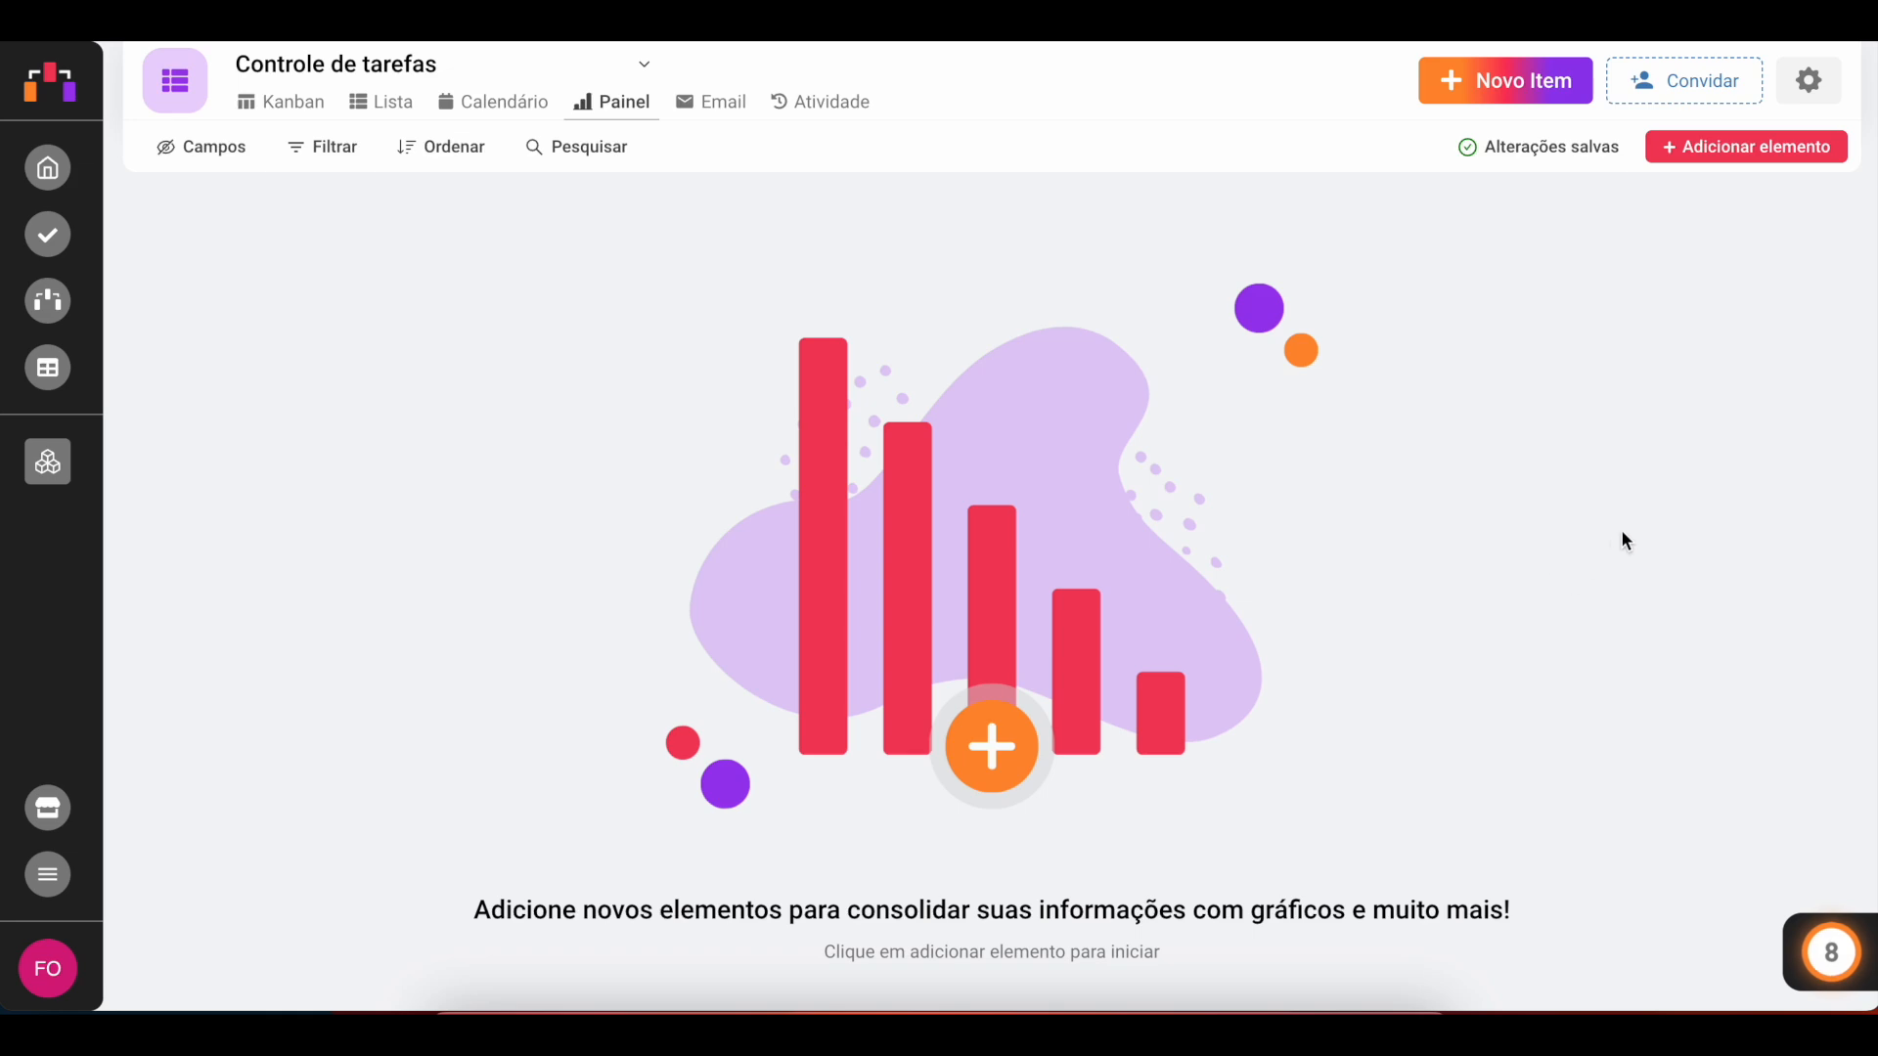
left_click(1740, 149)
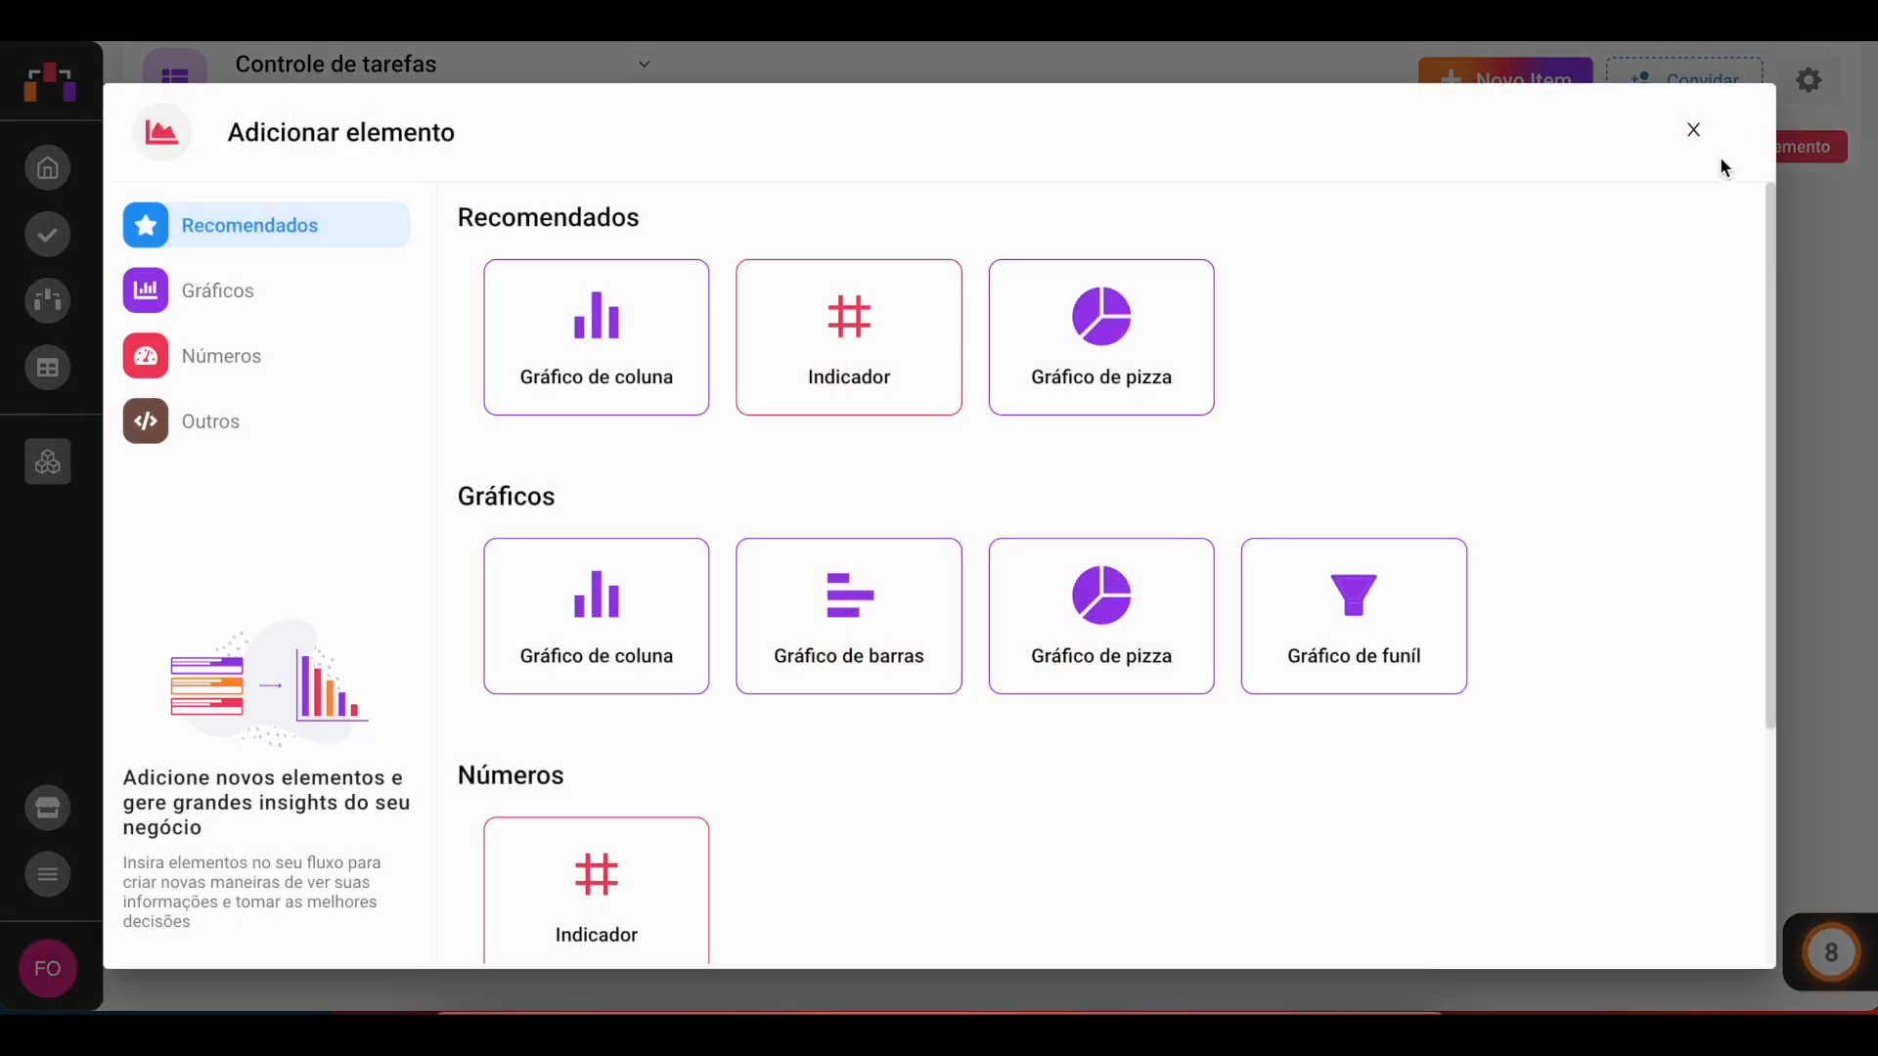
left_click(242, 294)
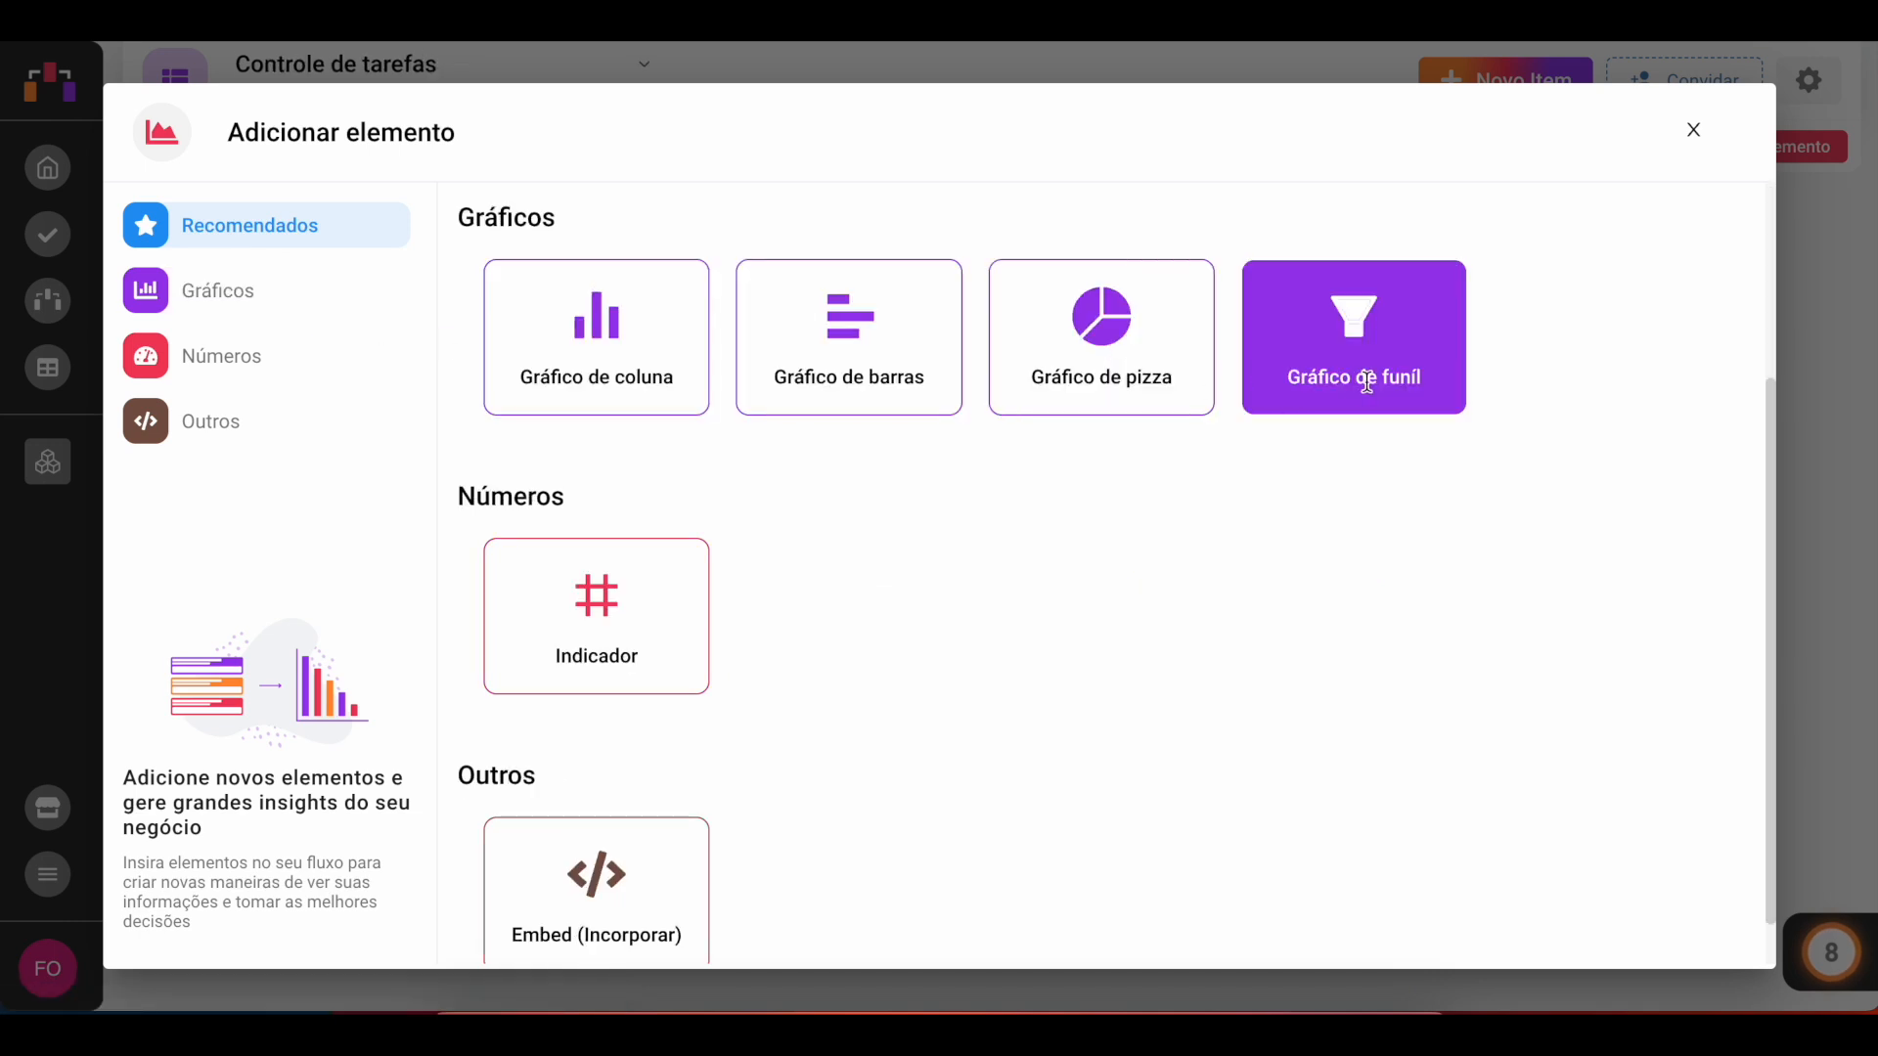
left_click(221, 360)
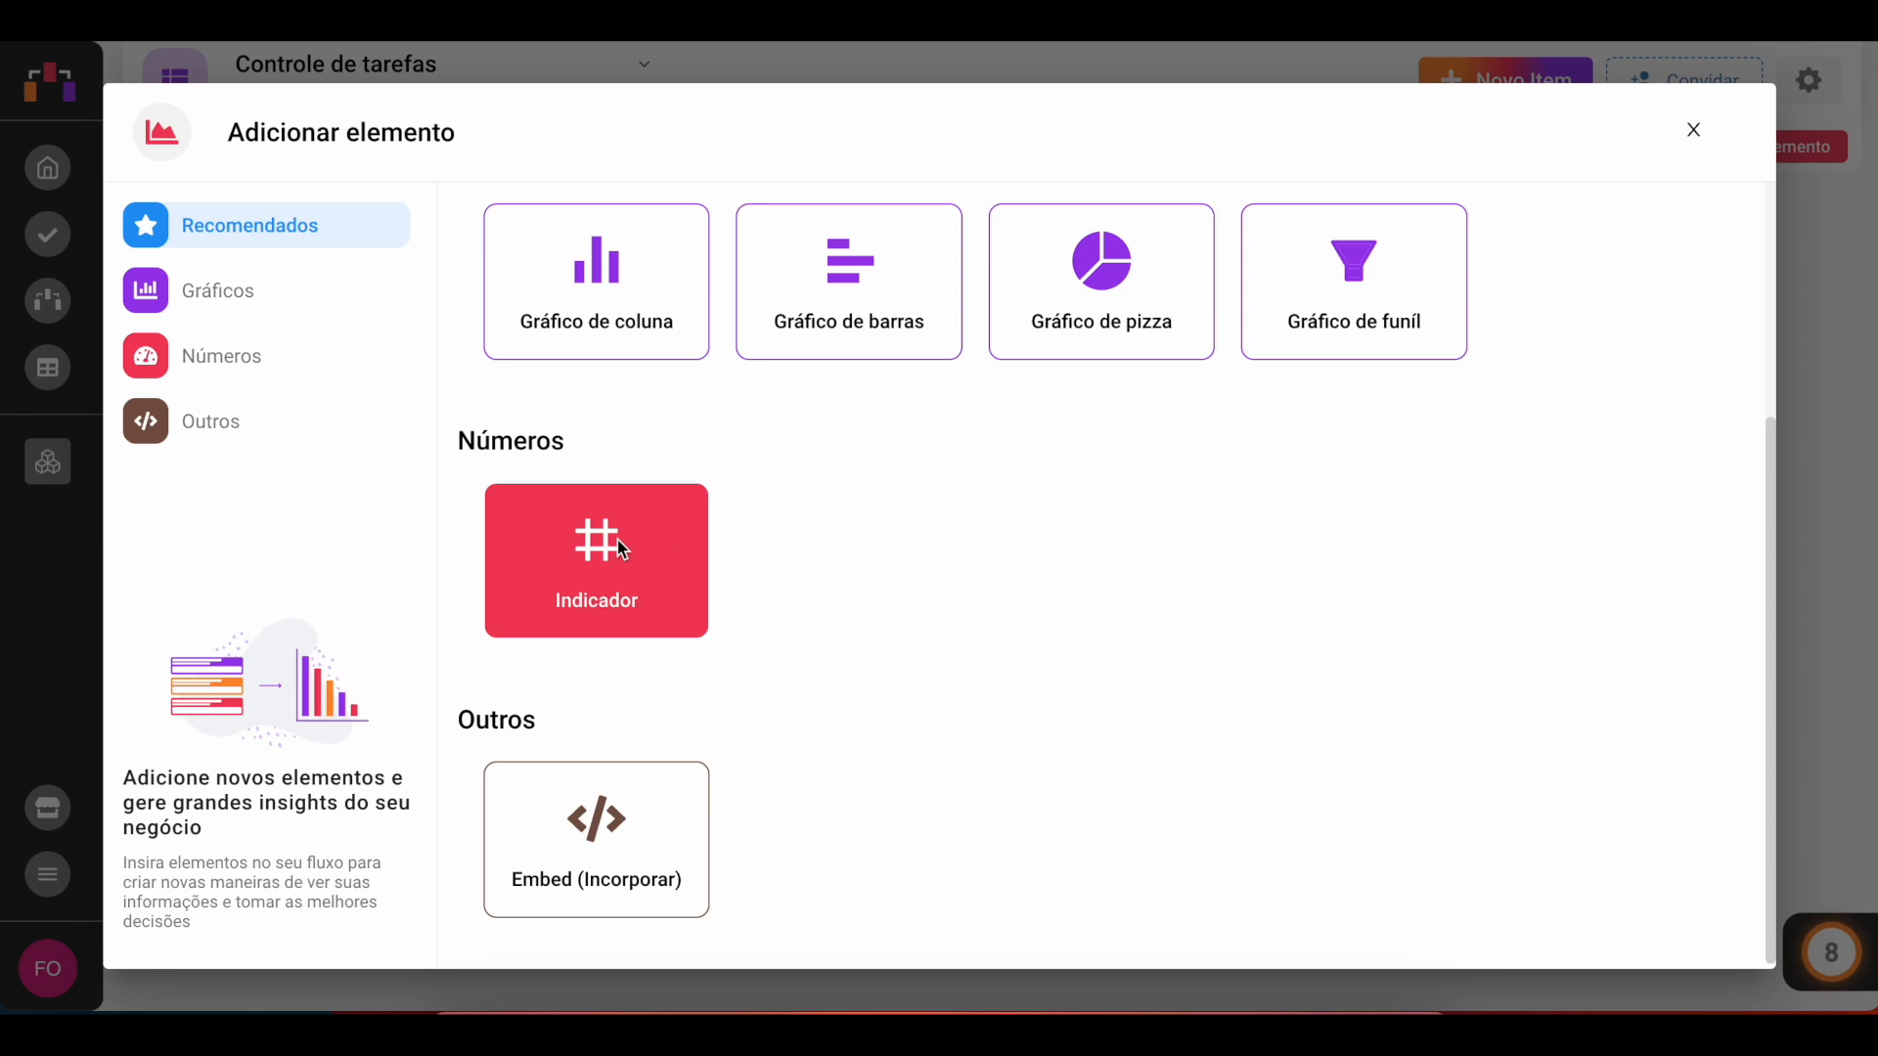
left_click(604, 572)
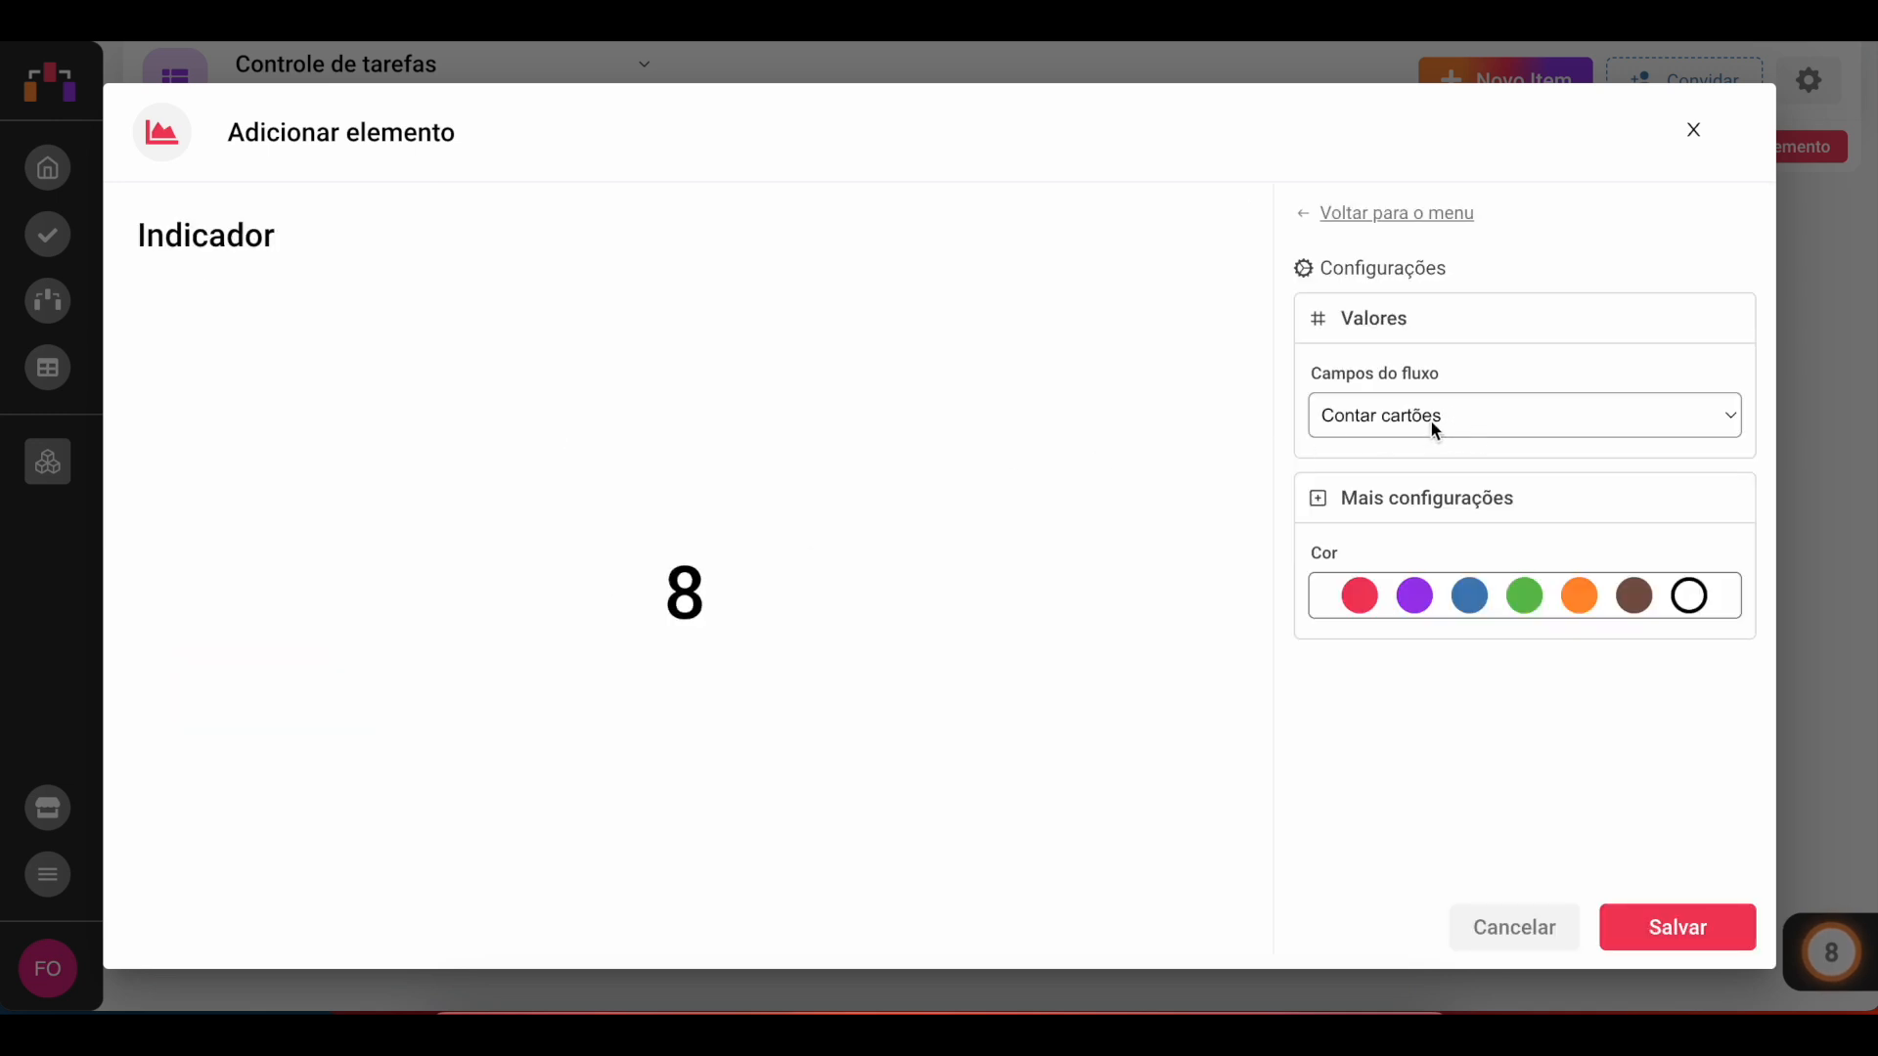
left_click(1660, 927)
Step: Stretch the indicator widget taller and rename it Total de tarefas
left_click_drag(540, 383, 545, 503)
left_click(219, 224)
double_click(221, 226)
type("Total de tarefas")
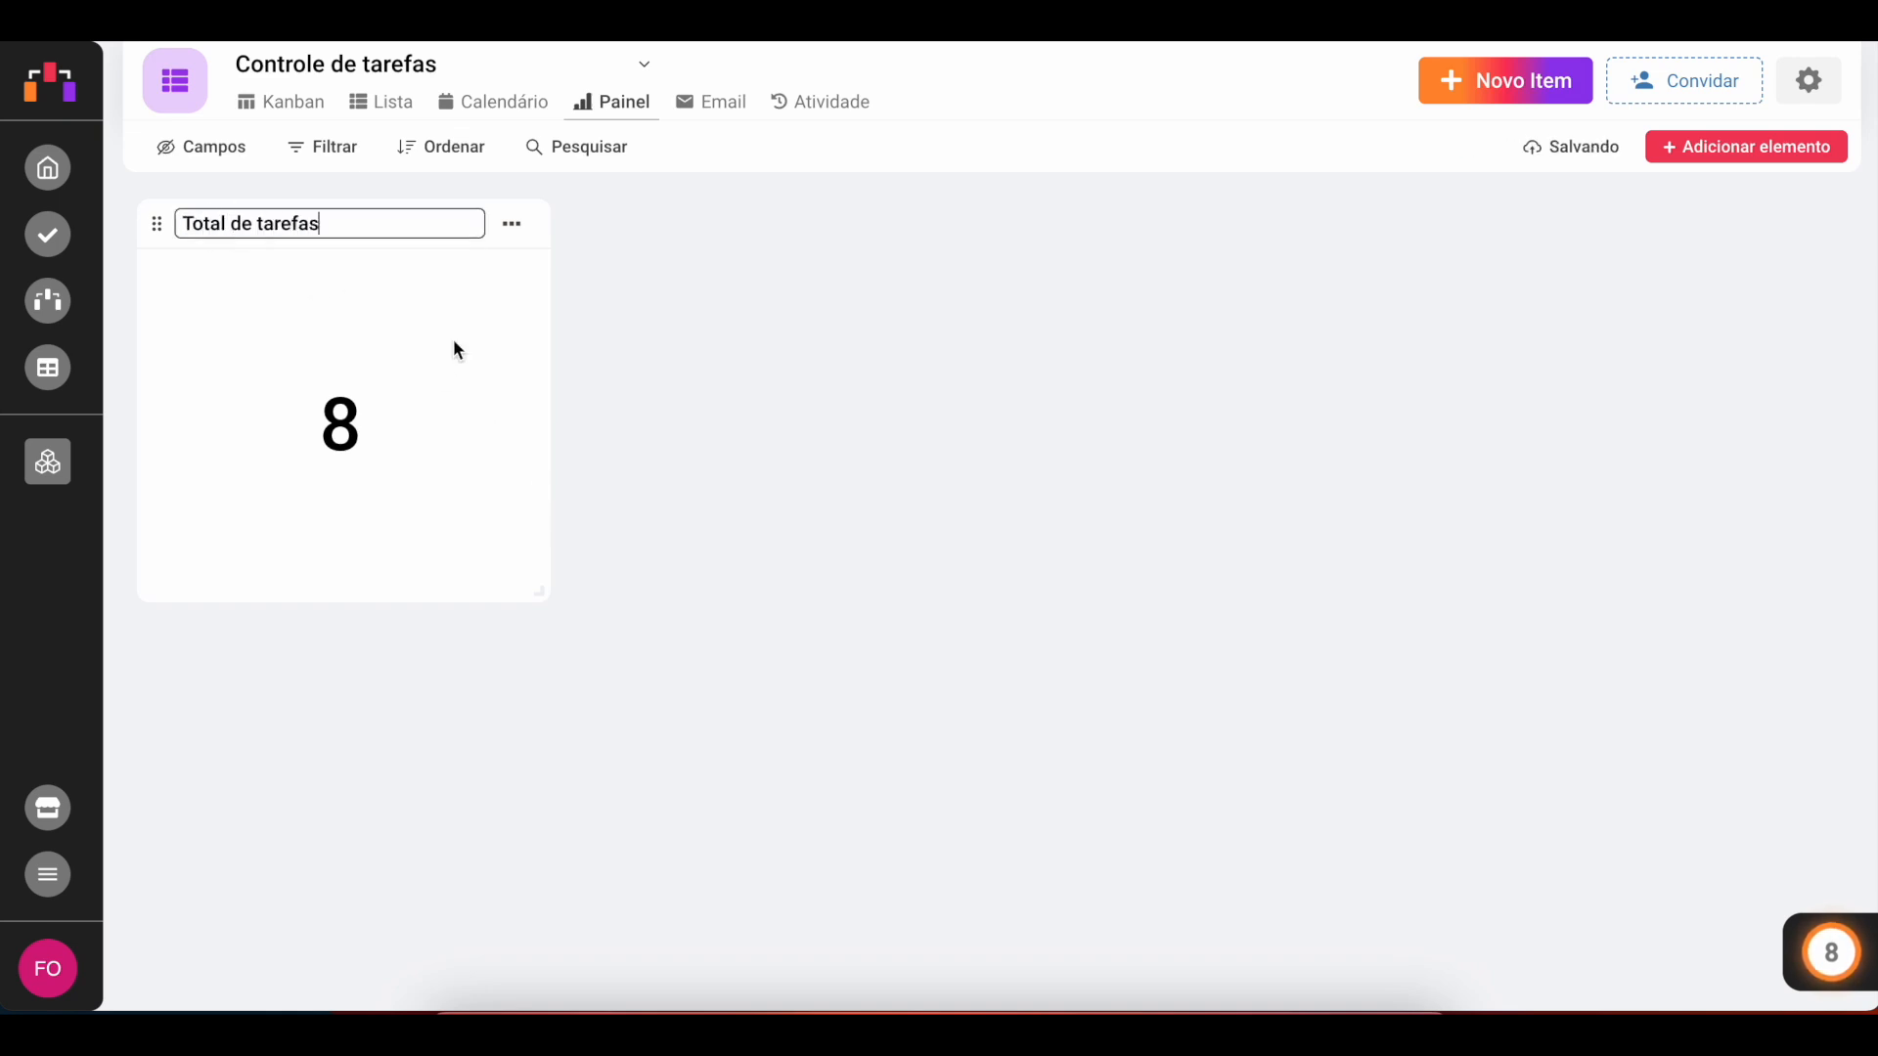
left_click(642, 397)
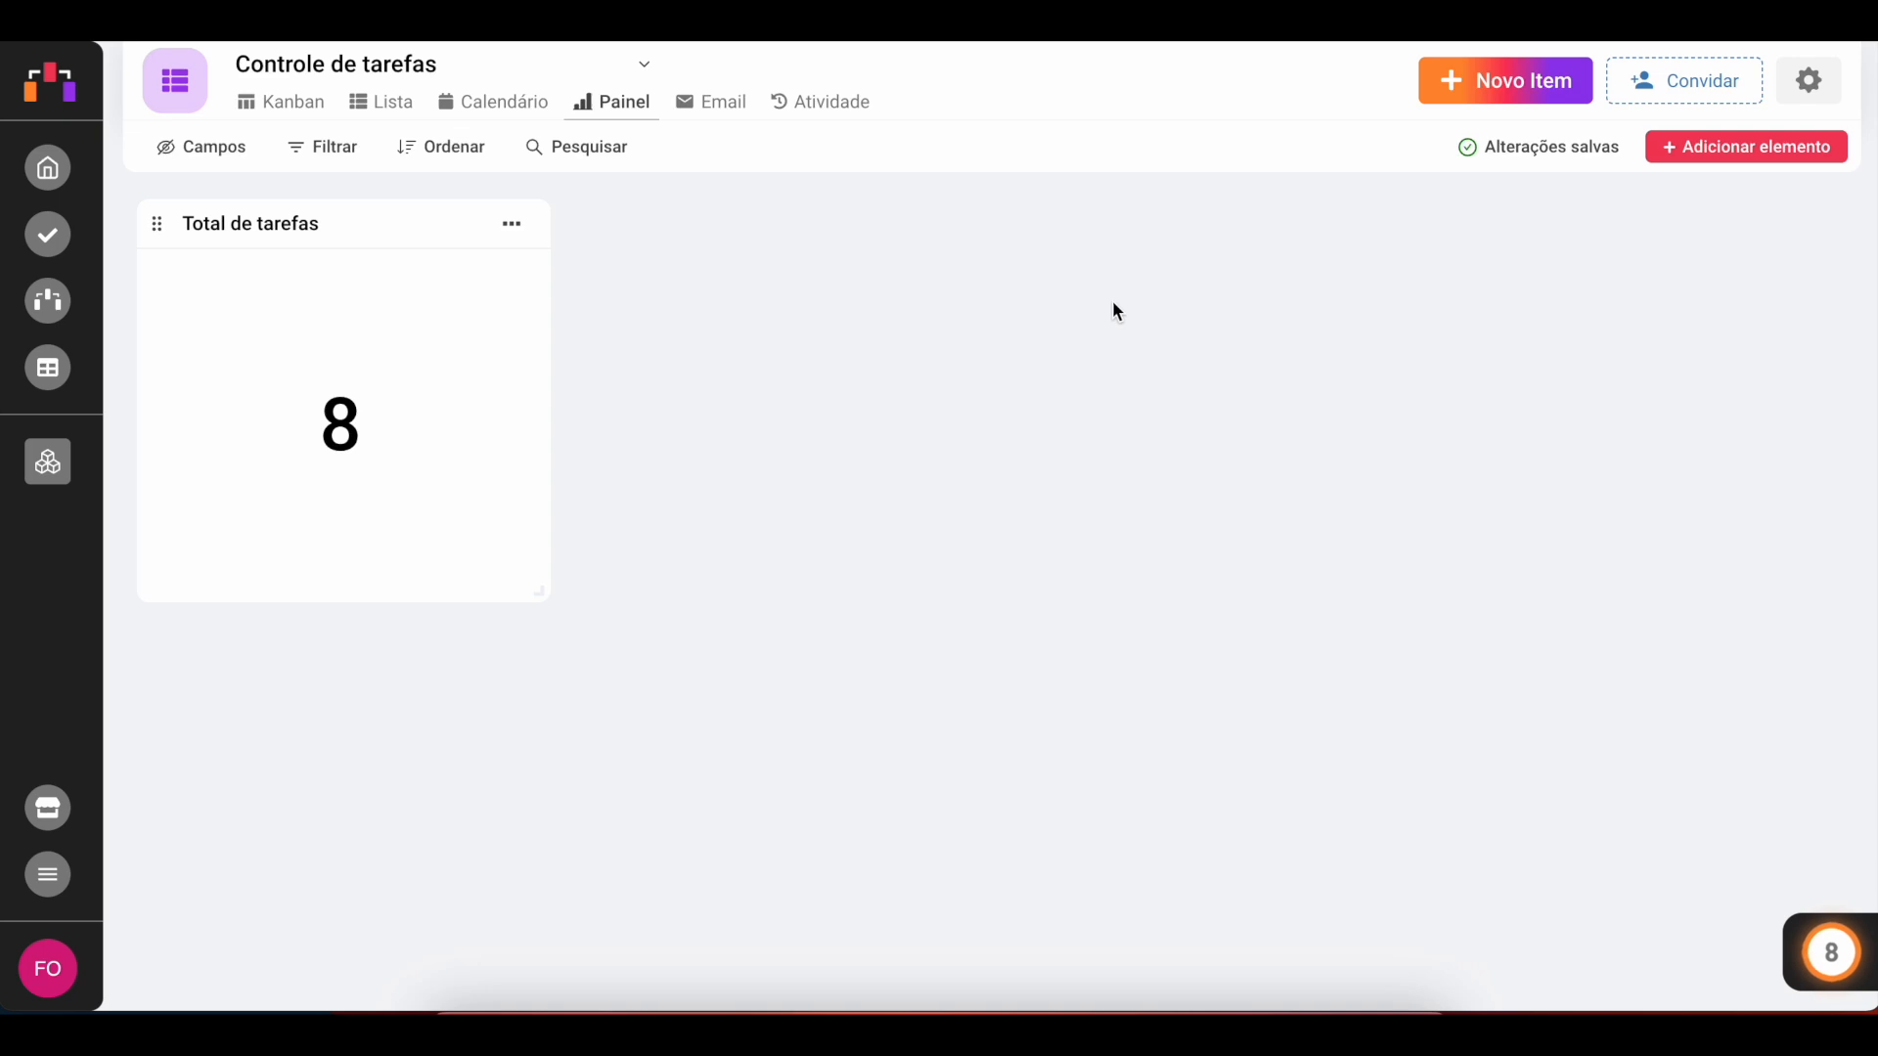
Step: Add a new Indicator based on Tempo para Conclusão with the Média calculation format
left_click(1761, 164)
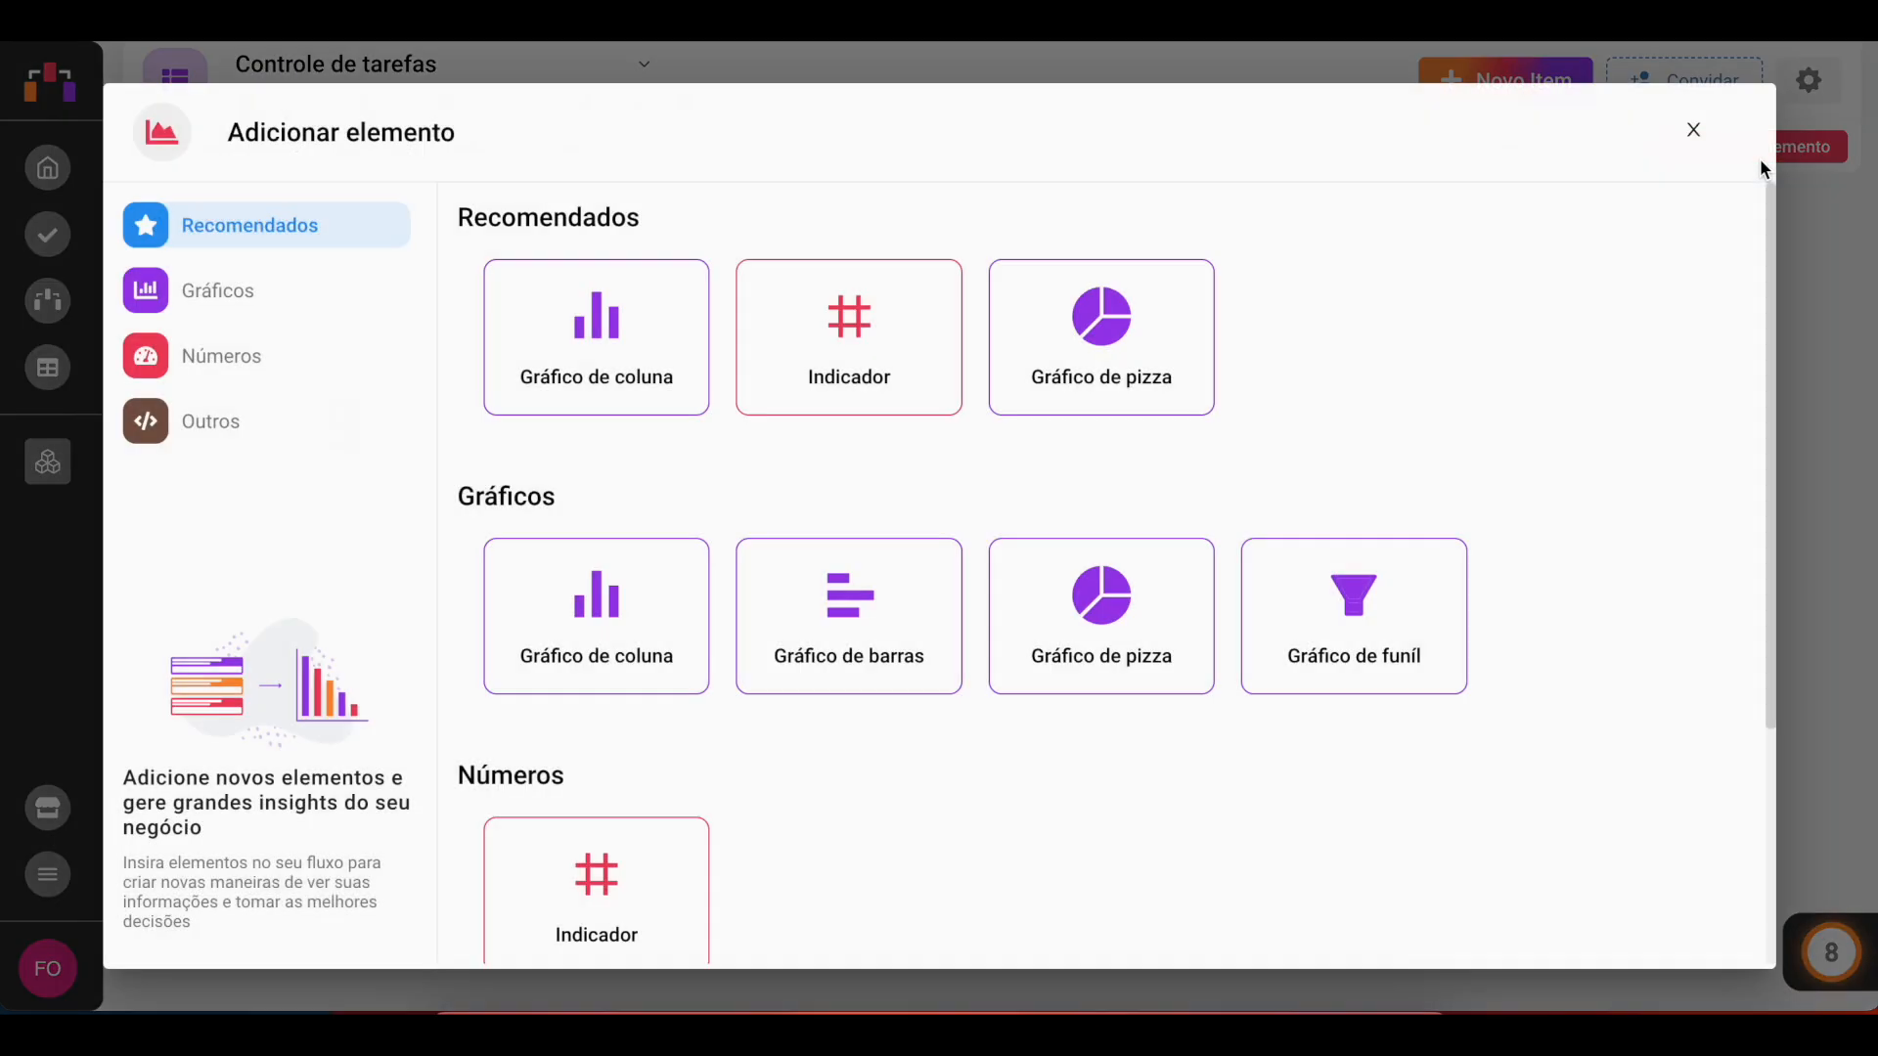
left_click(869, 354)
left_click(1451, 418)
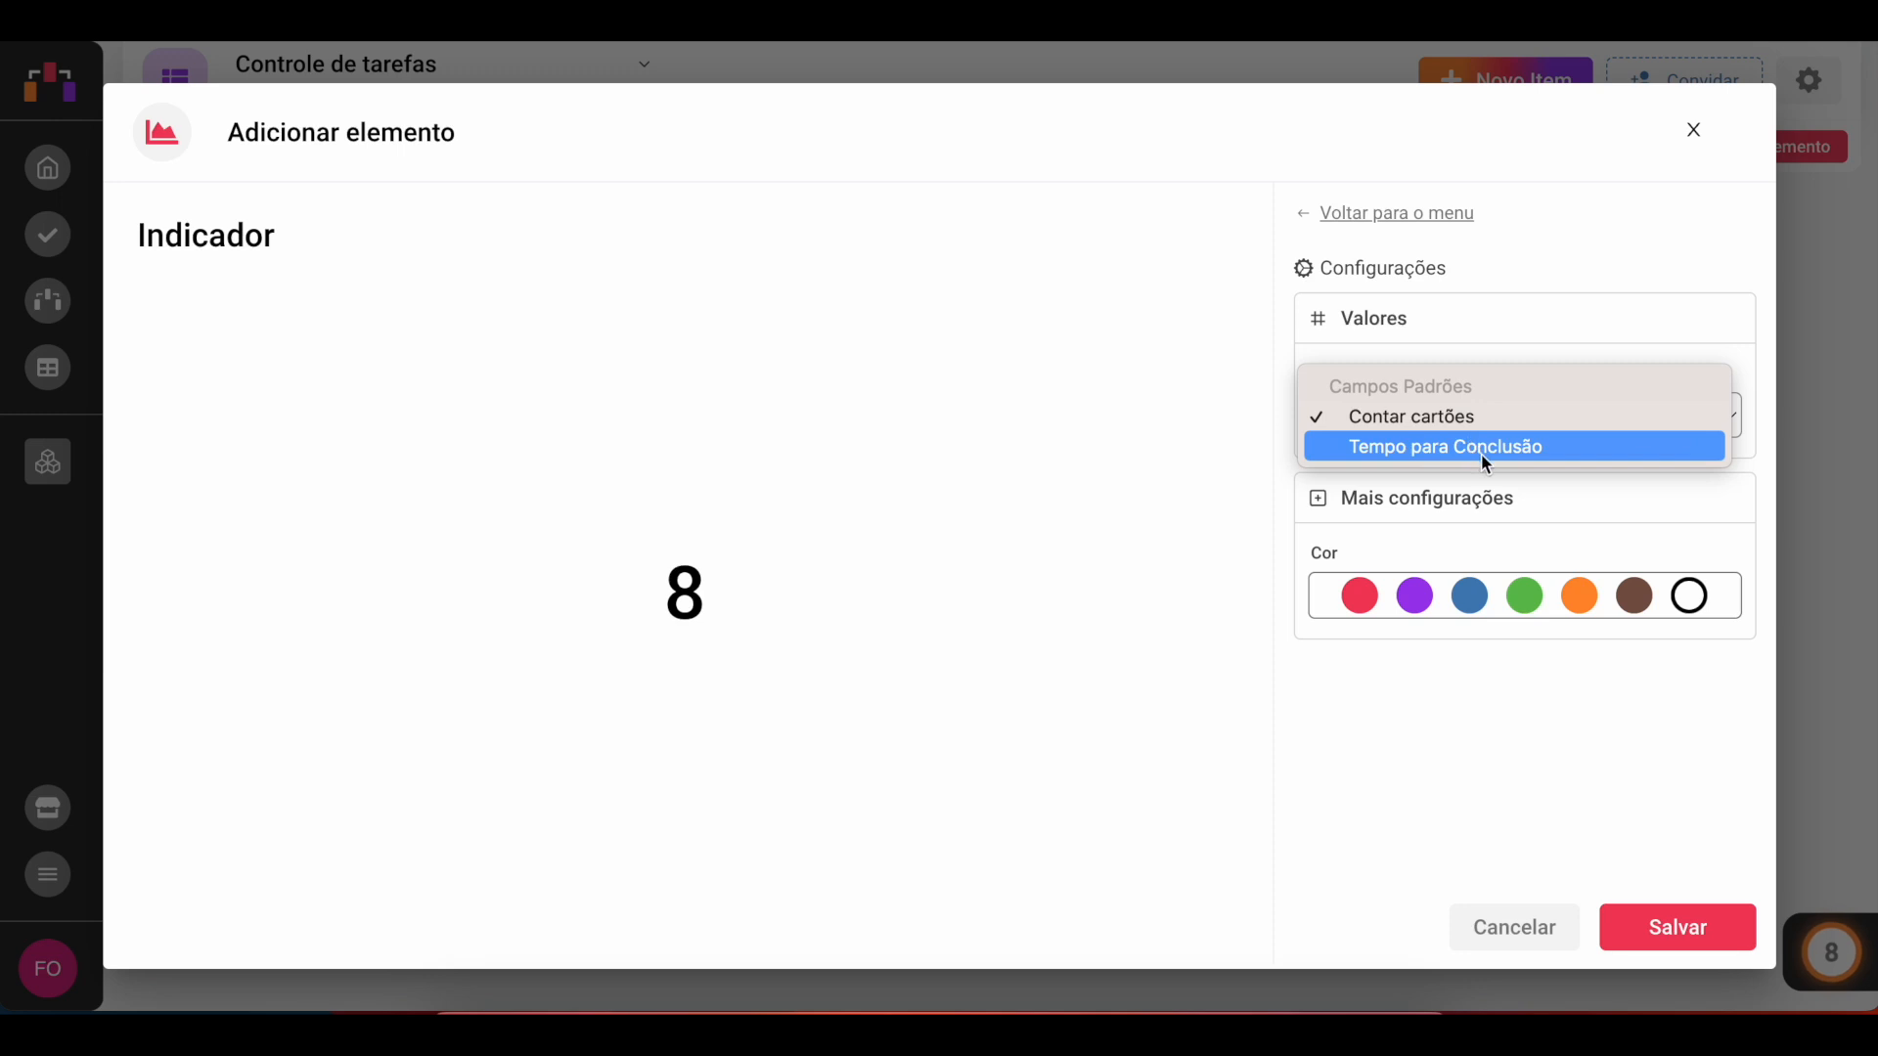
left_click(1480, 454)
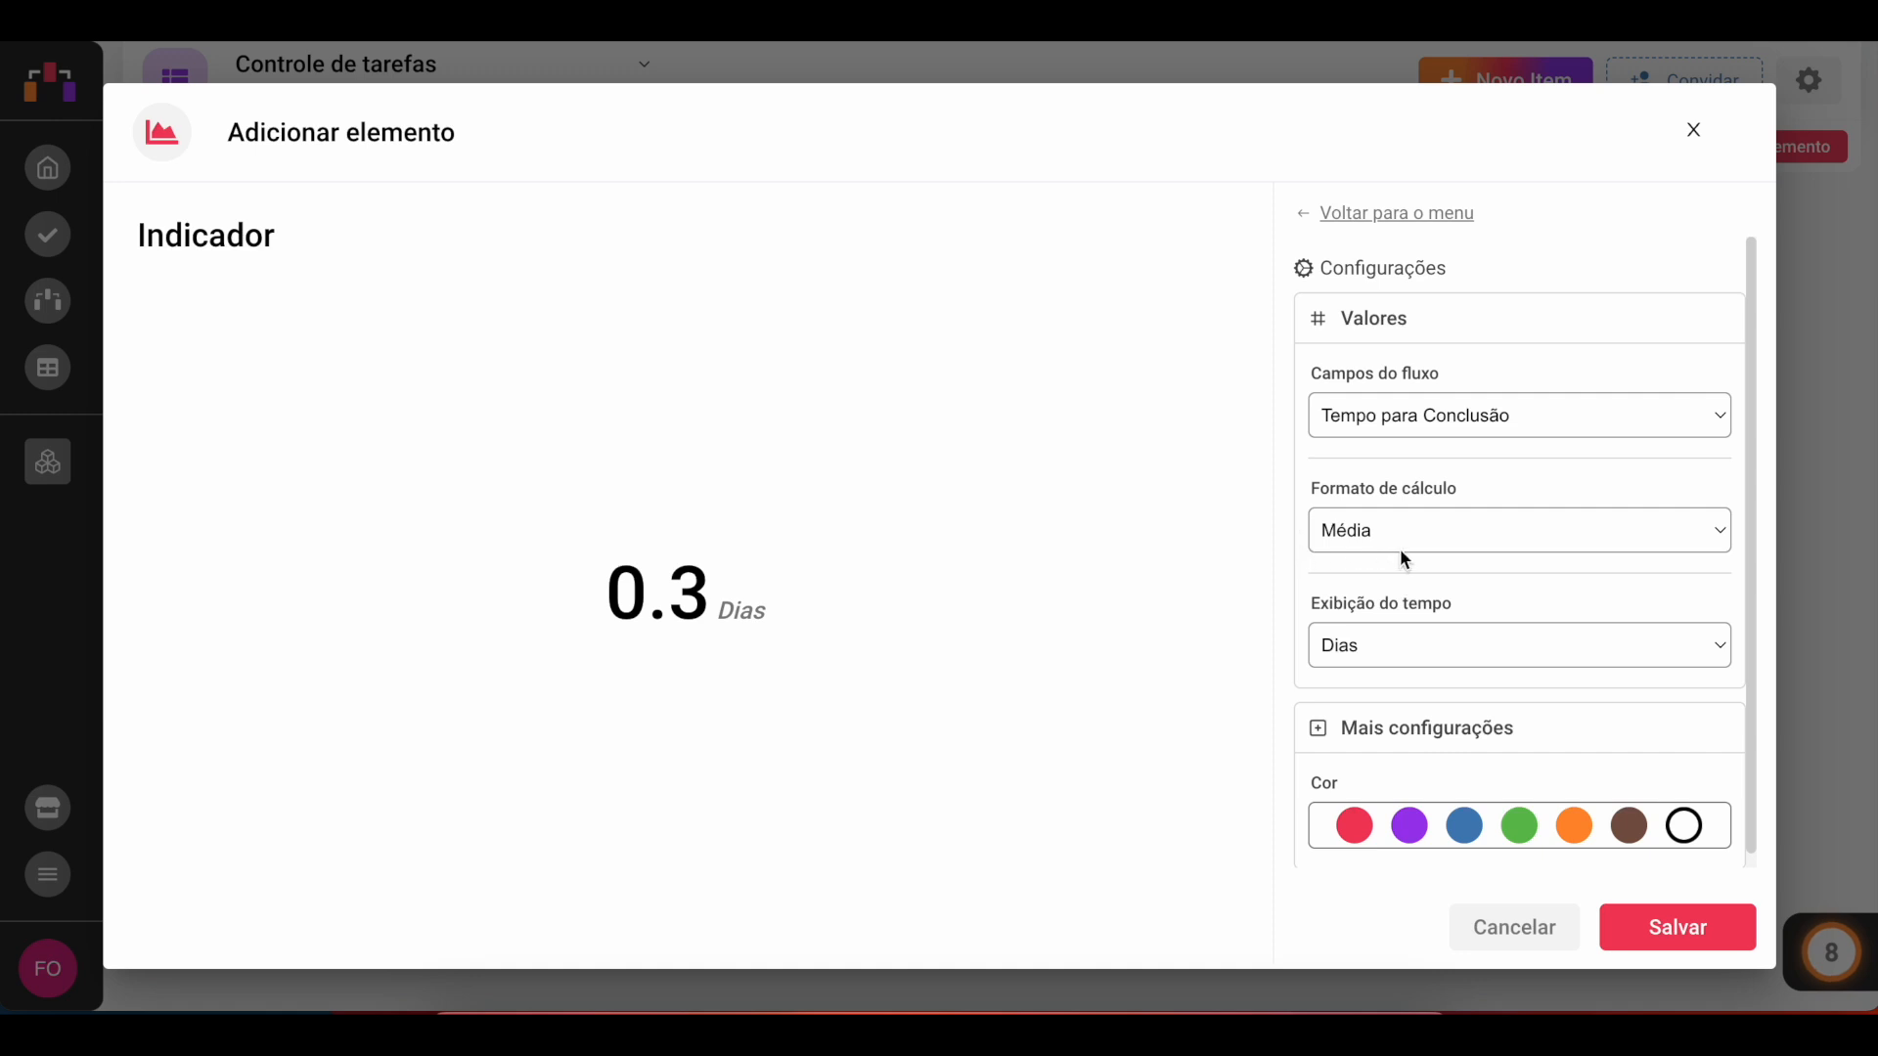
left_click(1429, 536)
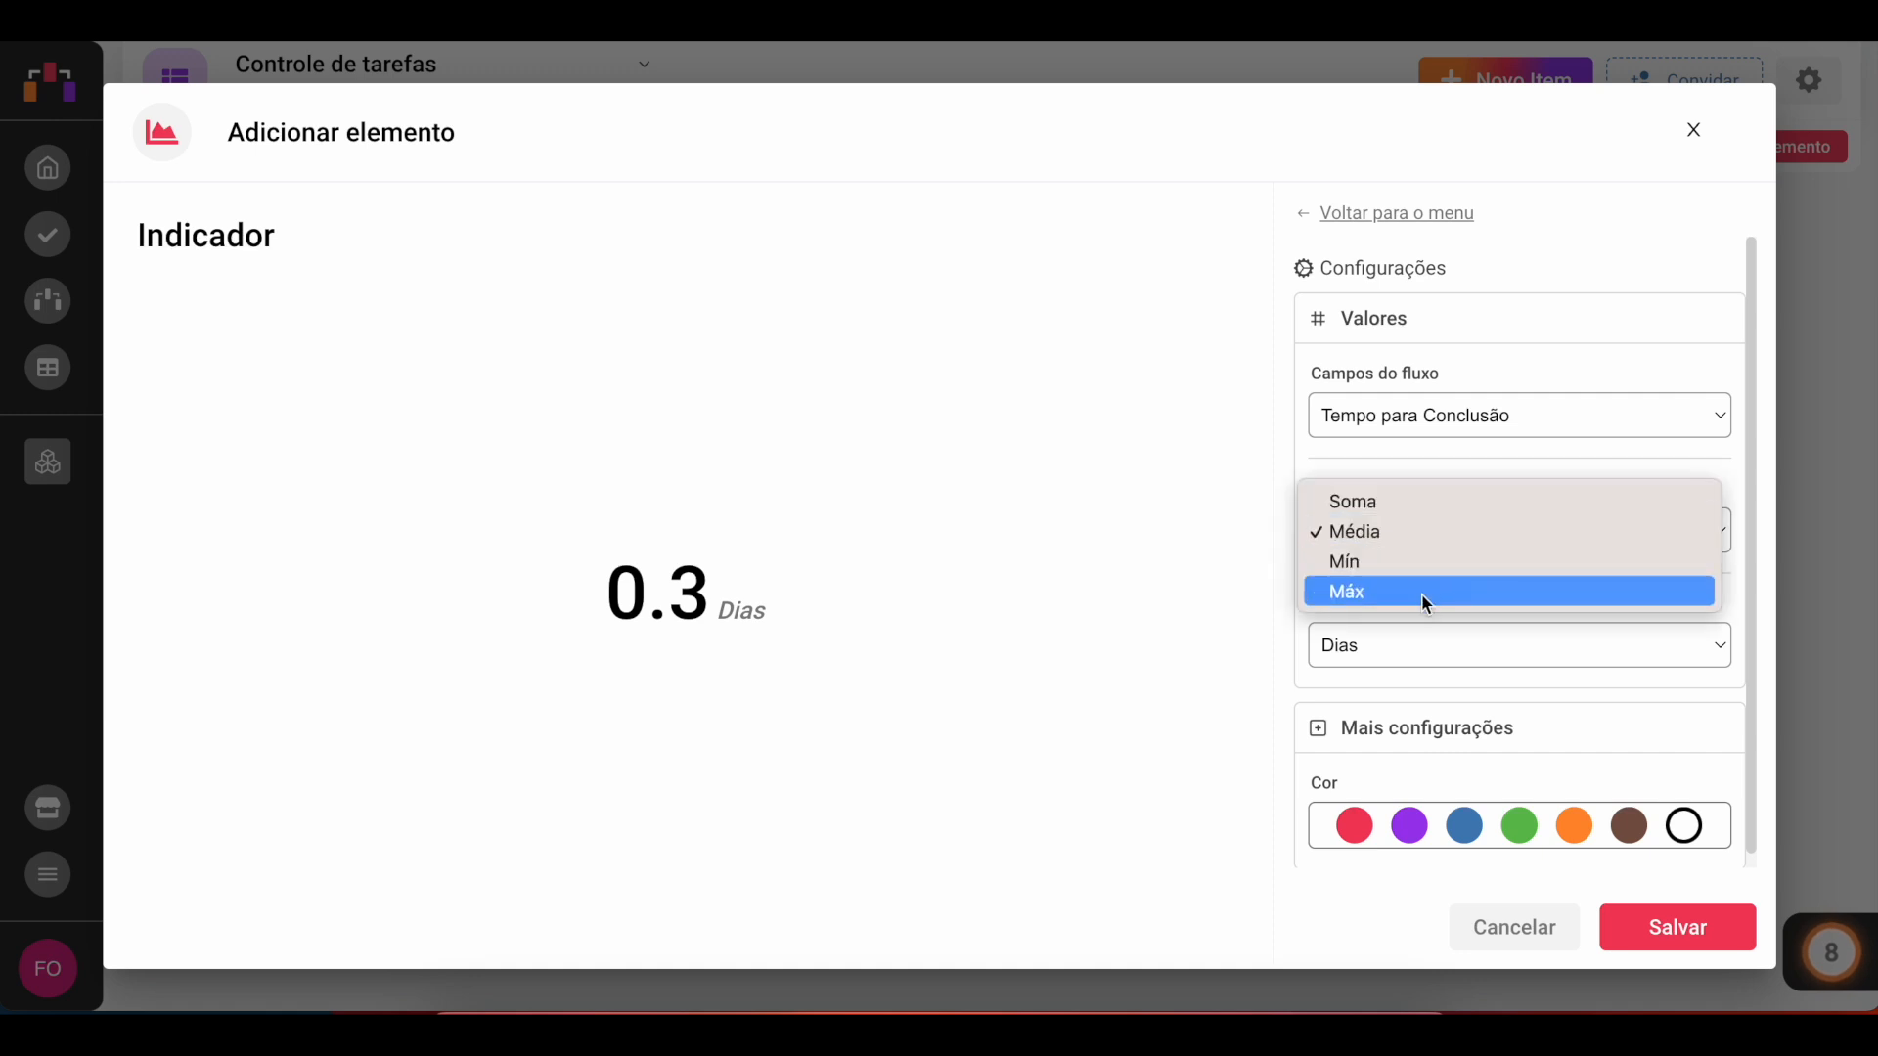
left_click(1423, 534)
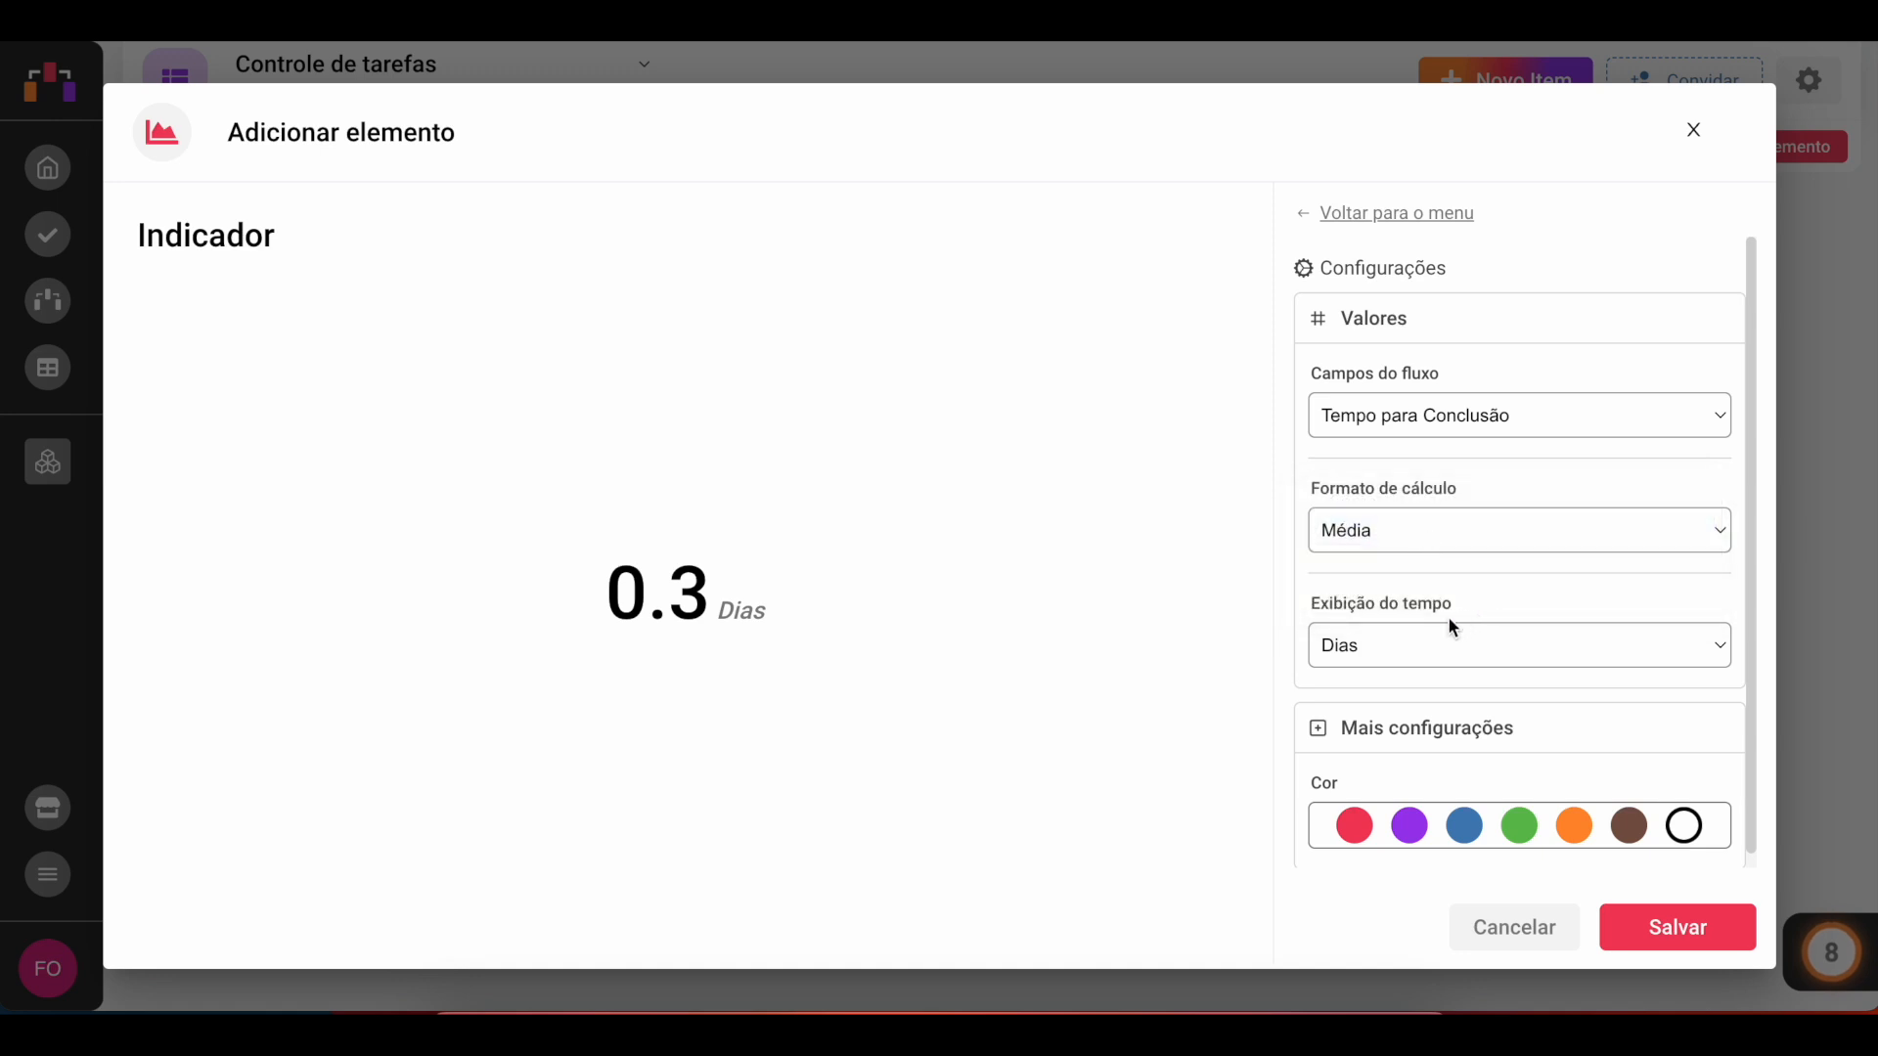
Step: Preview the time display in Segundos, switch it back to Dias, and save the indicator
left_click(1471, 643)
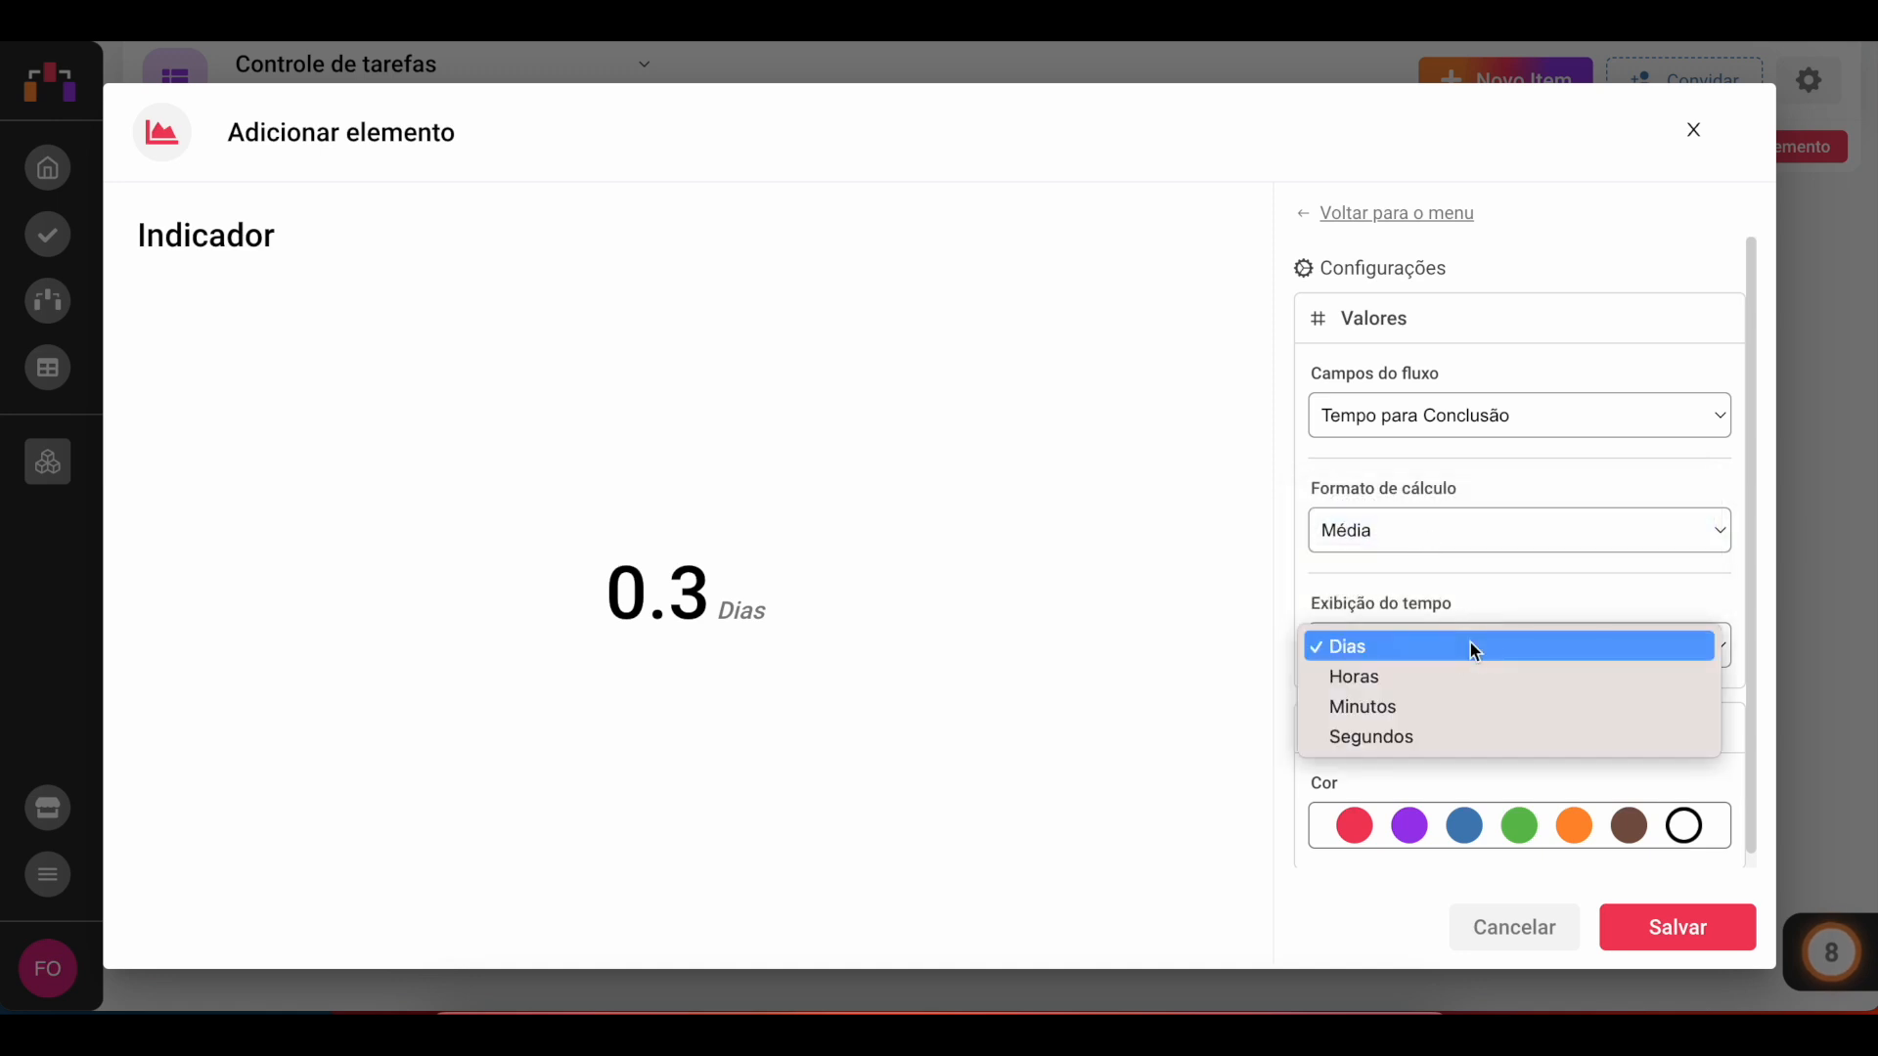
left_click(1457, 735)
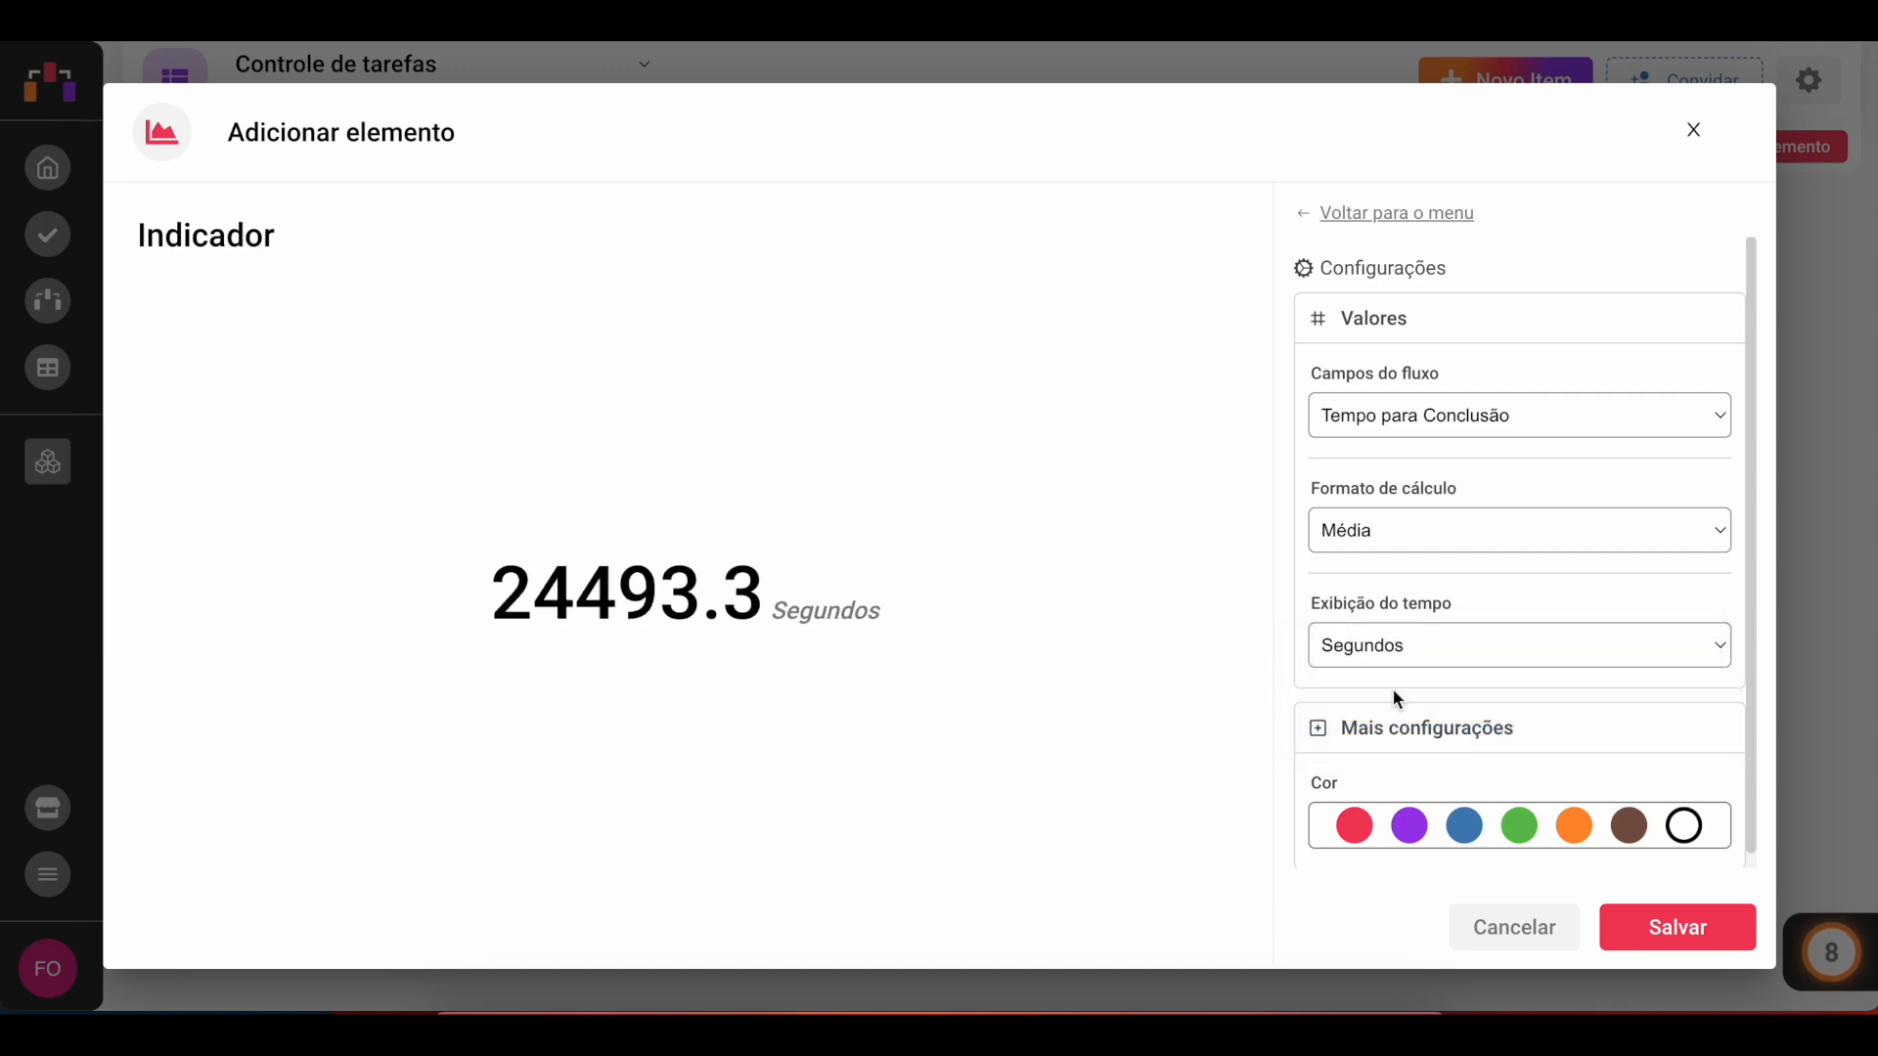
left_click(1410, 642)
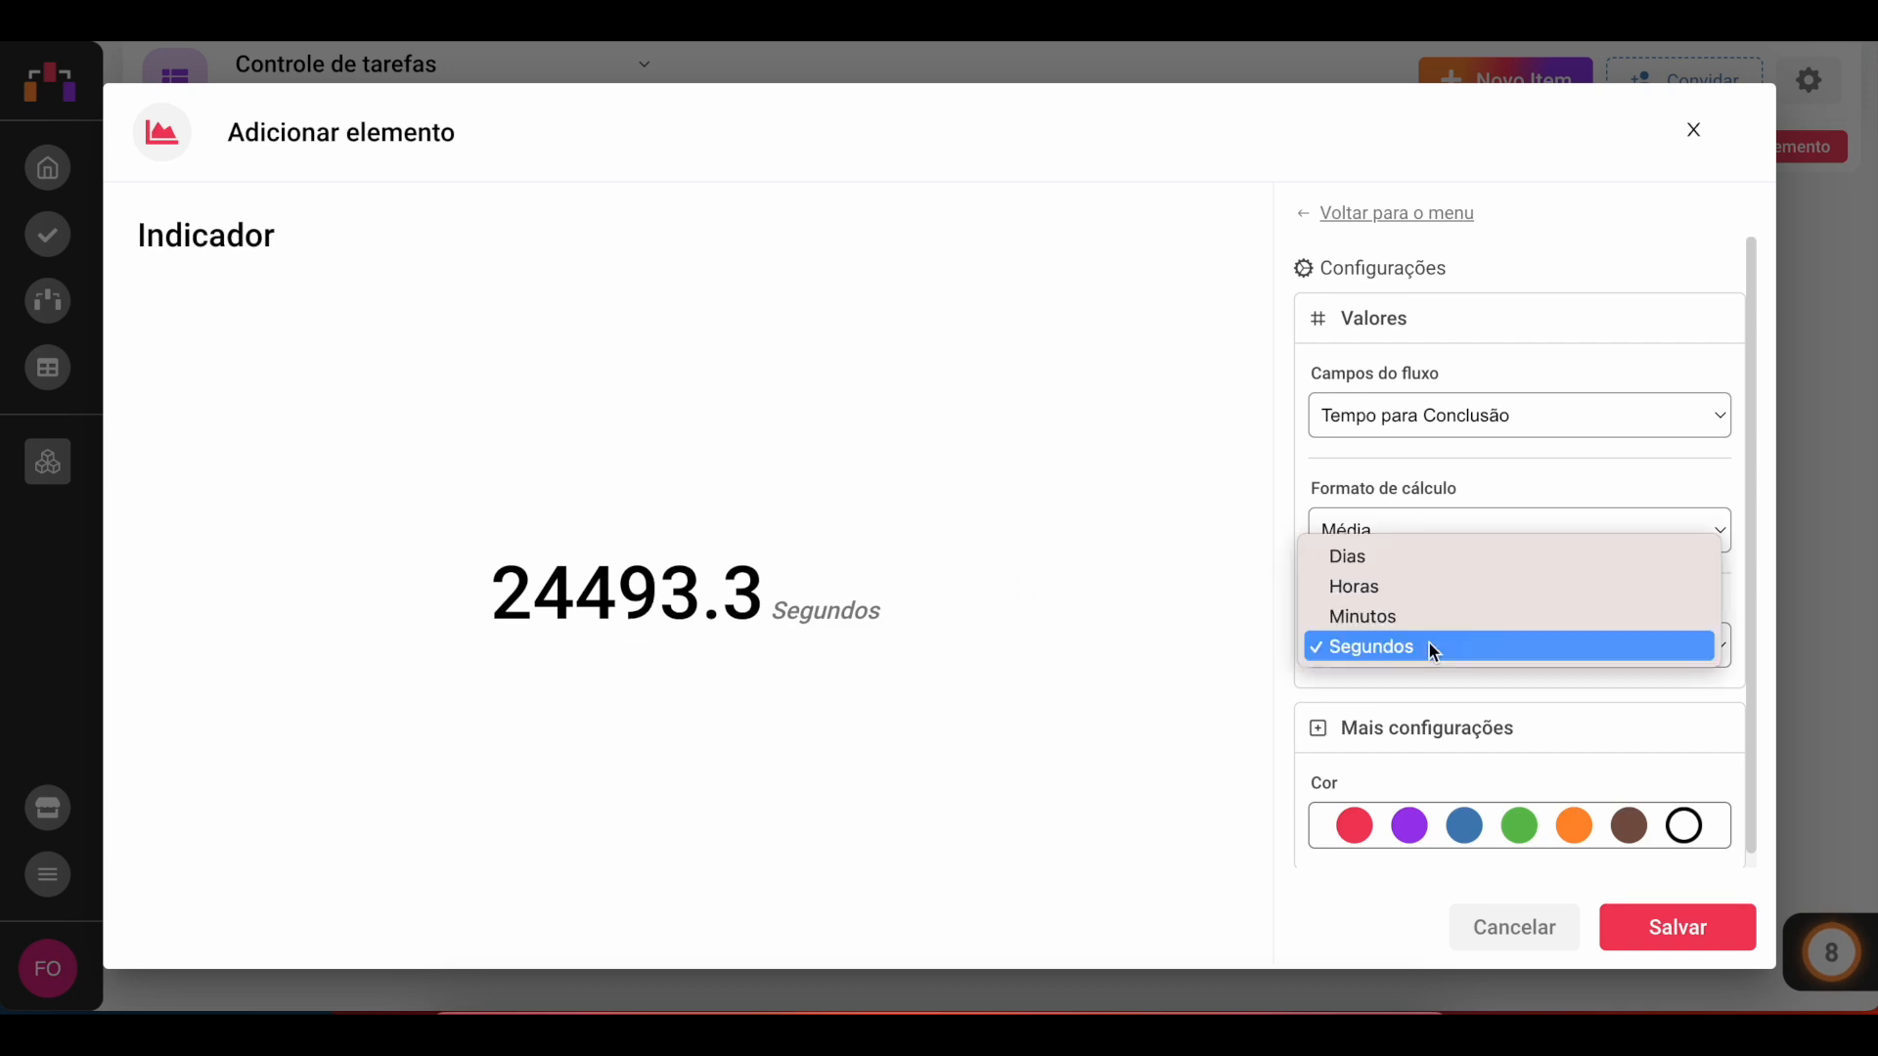
left_click(1429, 556)
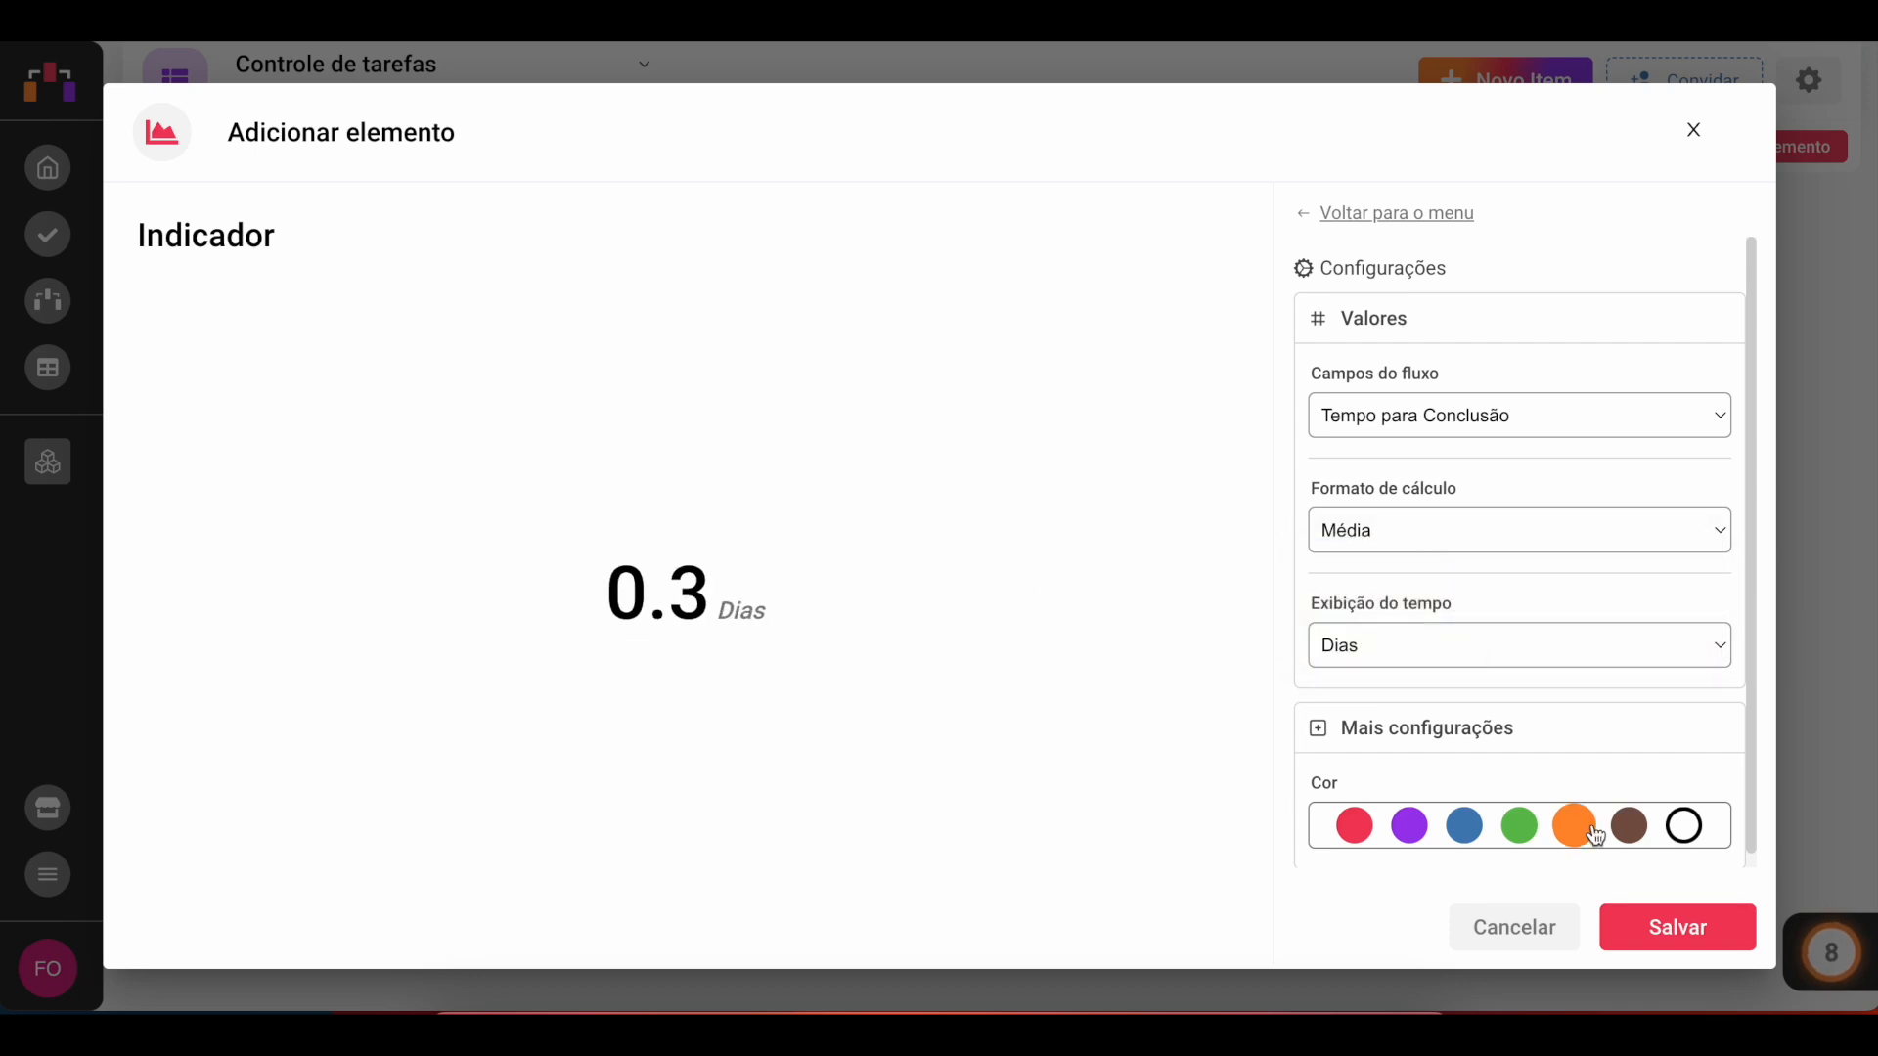
left_click(1669, 931)
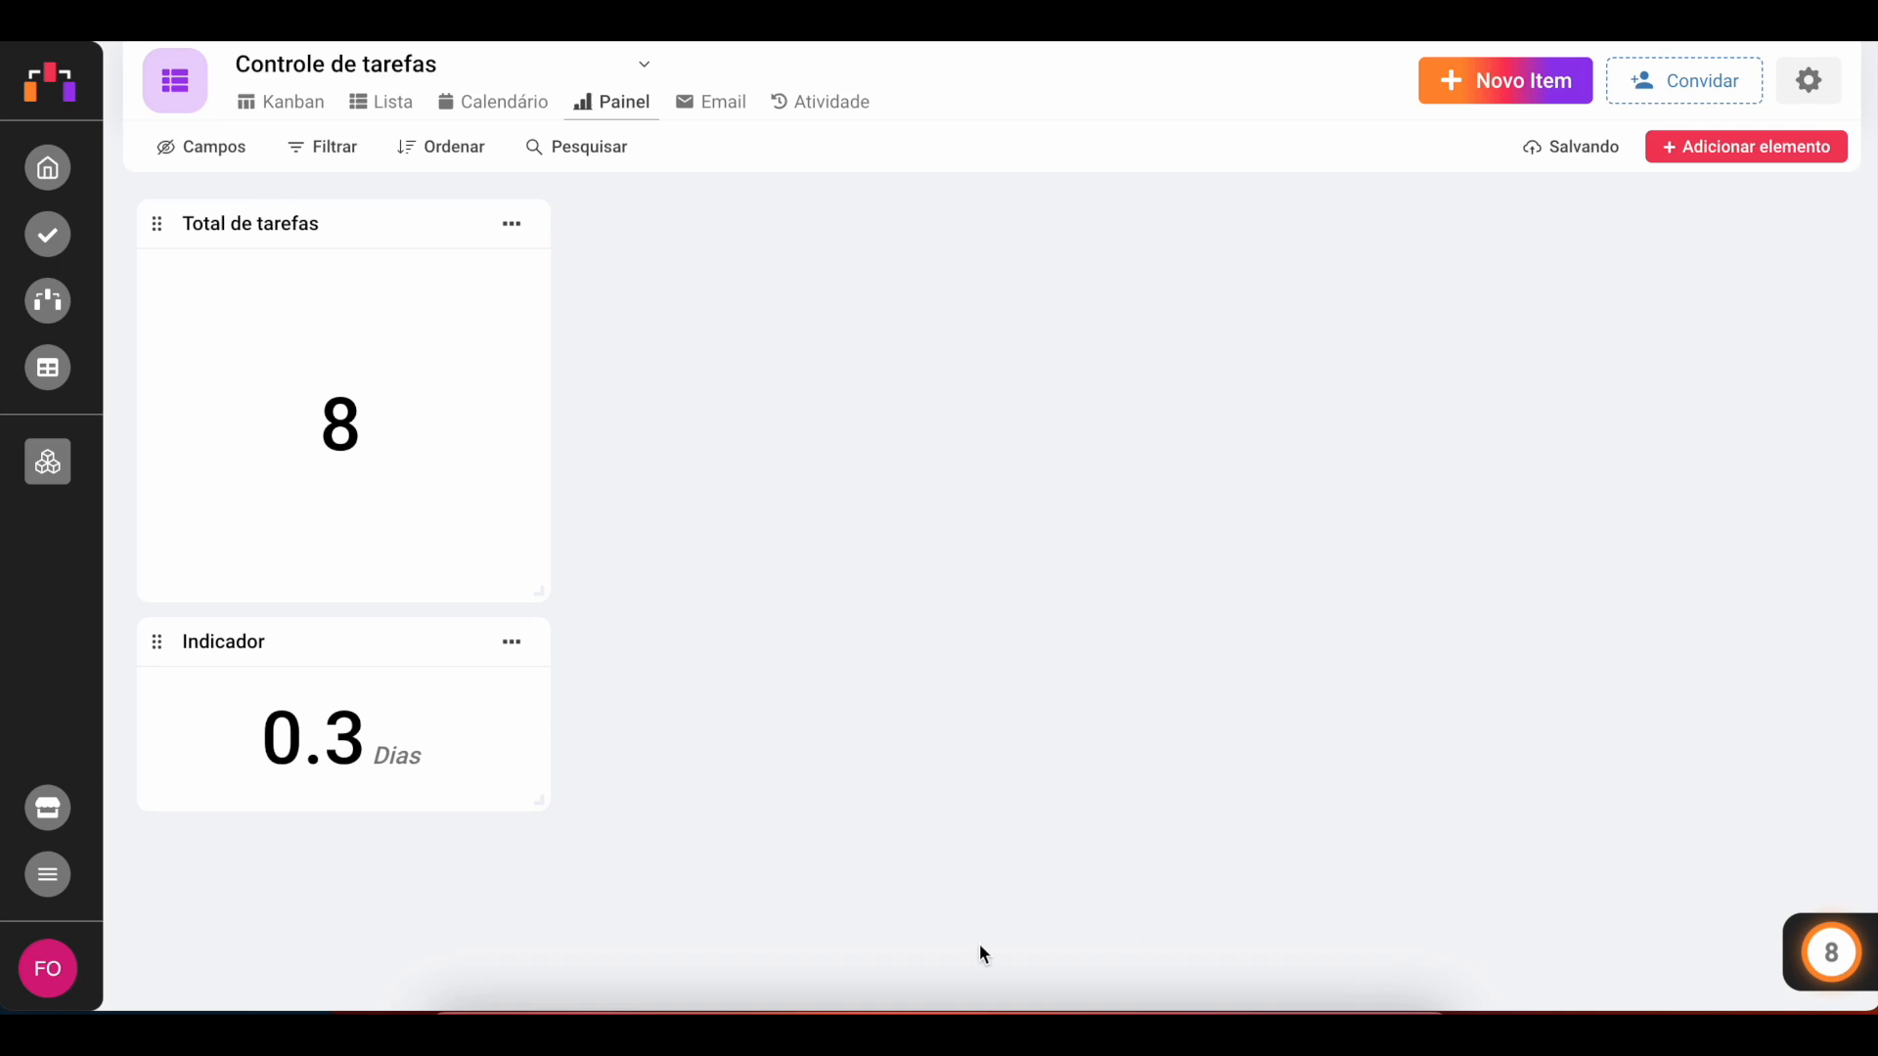
Step: Move the new indicator beside Total de tarefas and stretch it to the same height
left_click_drag(156, 646, 641, 434)
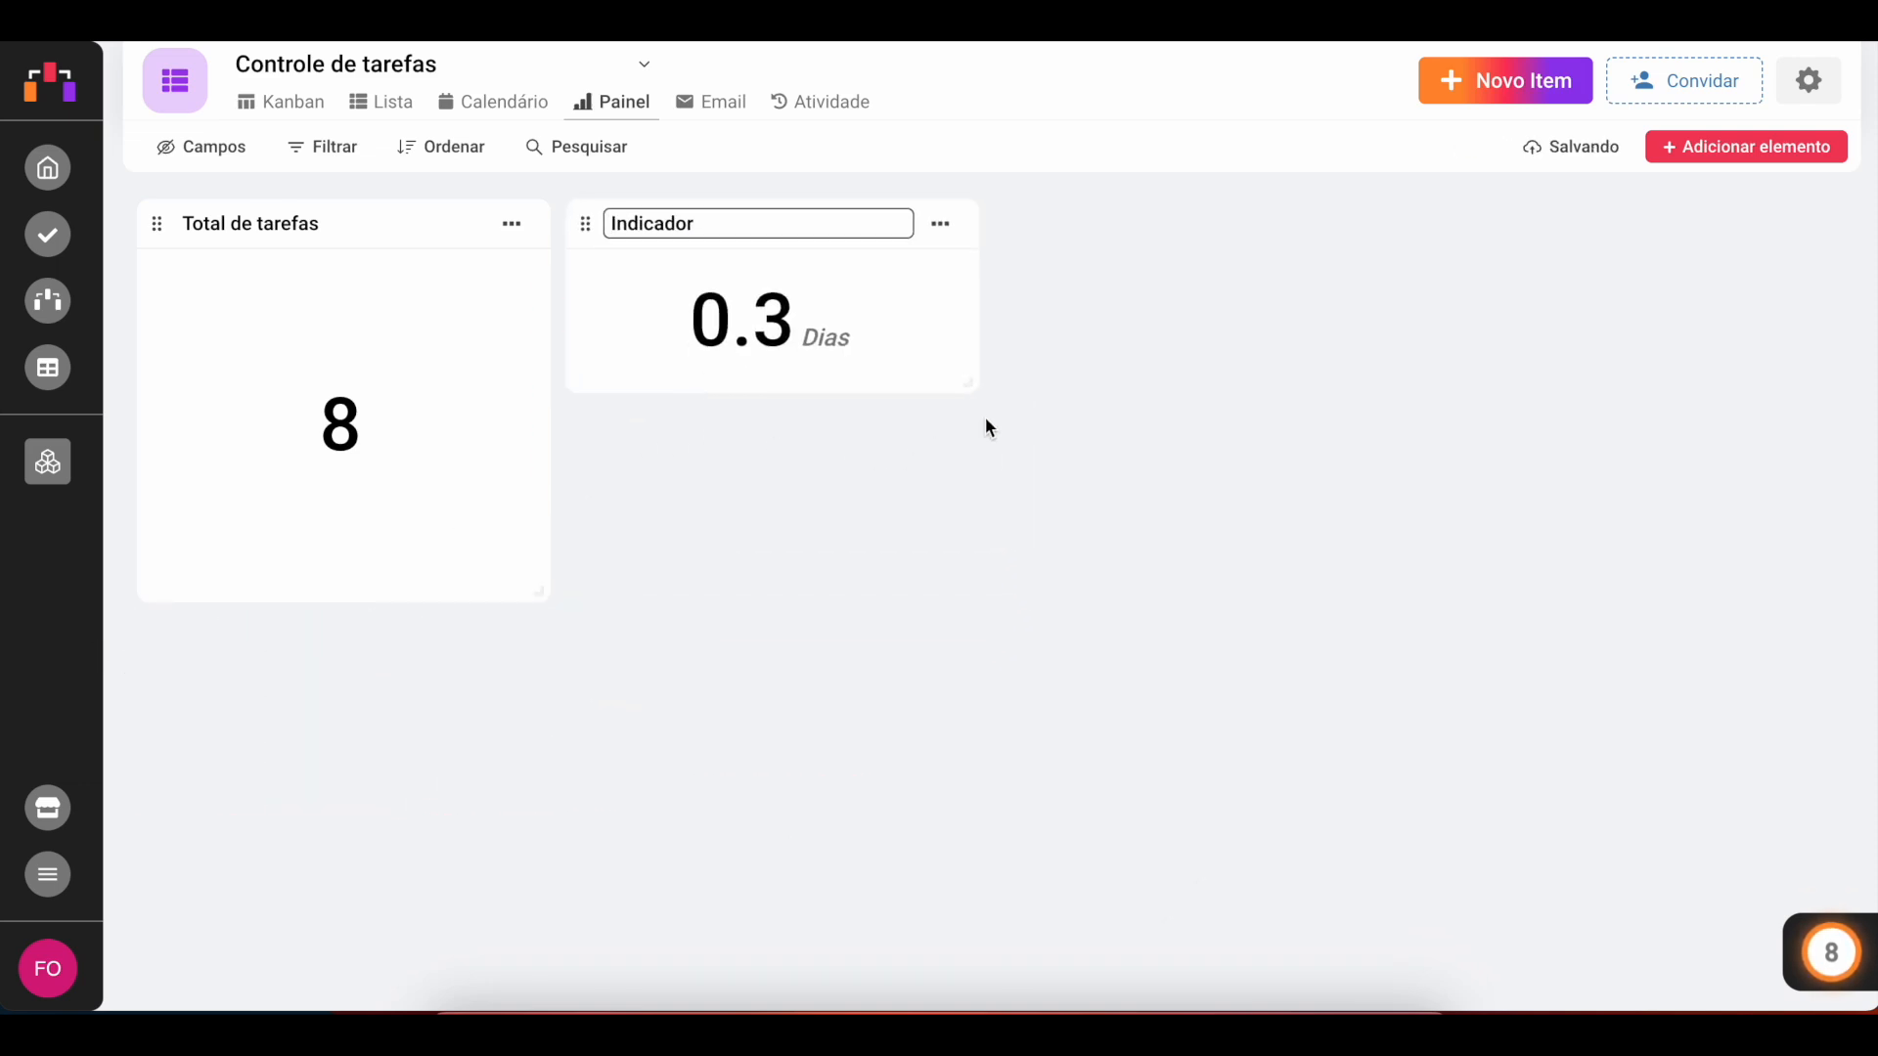
left_click_drag(973, 389, 972, 587)
Step: Rename the second indicator to Tempo médio para conclusão
double_click(657, 226)
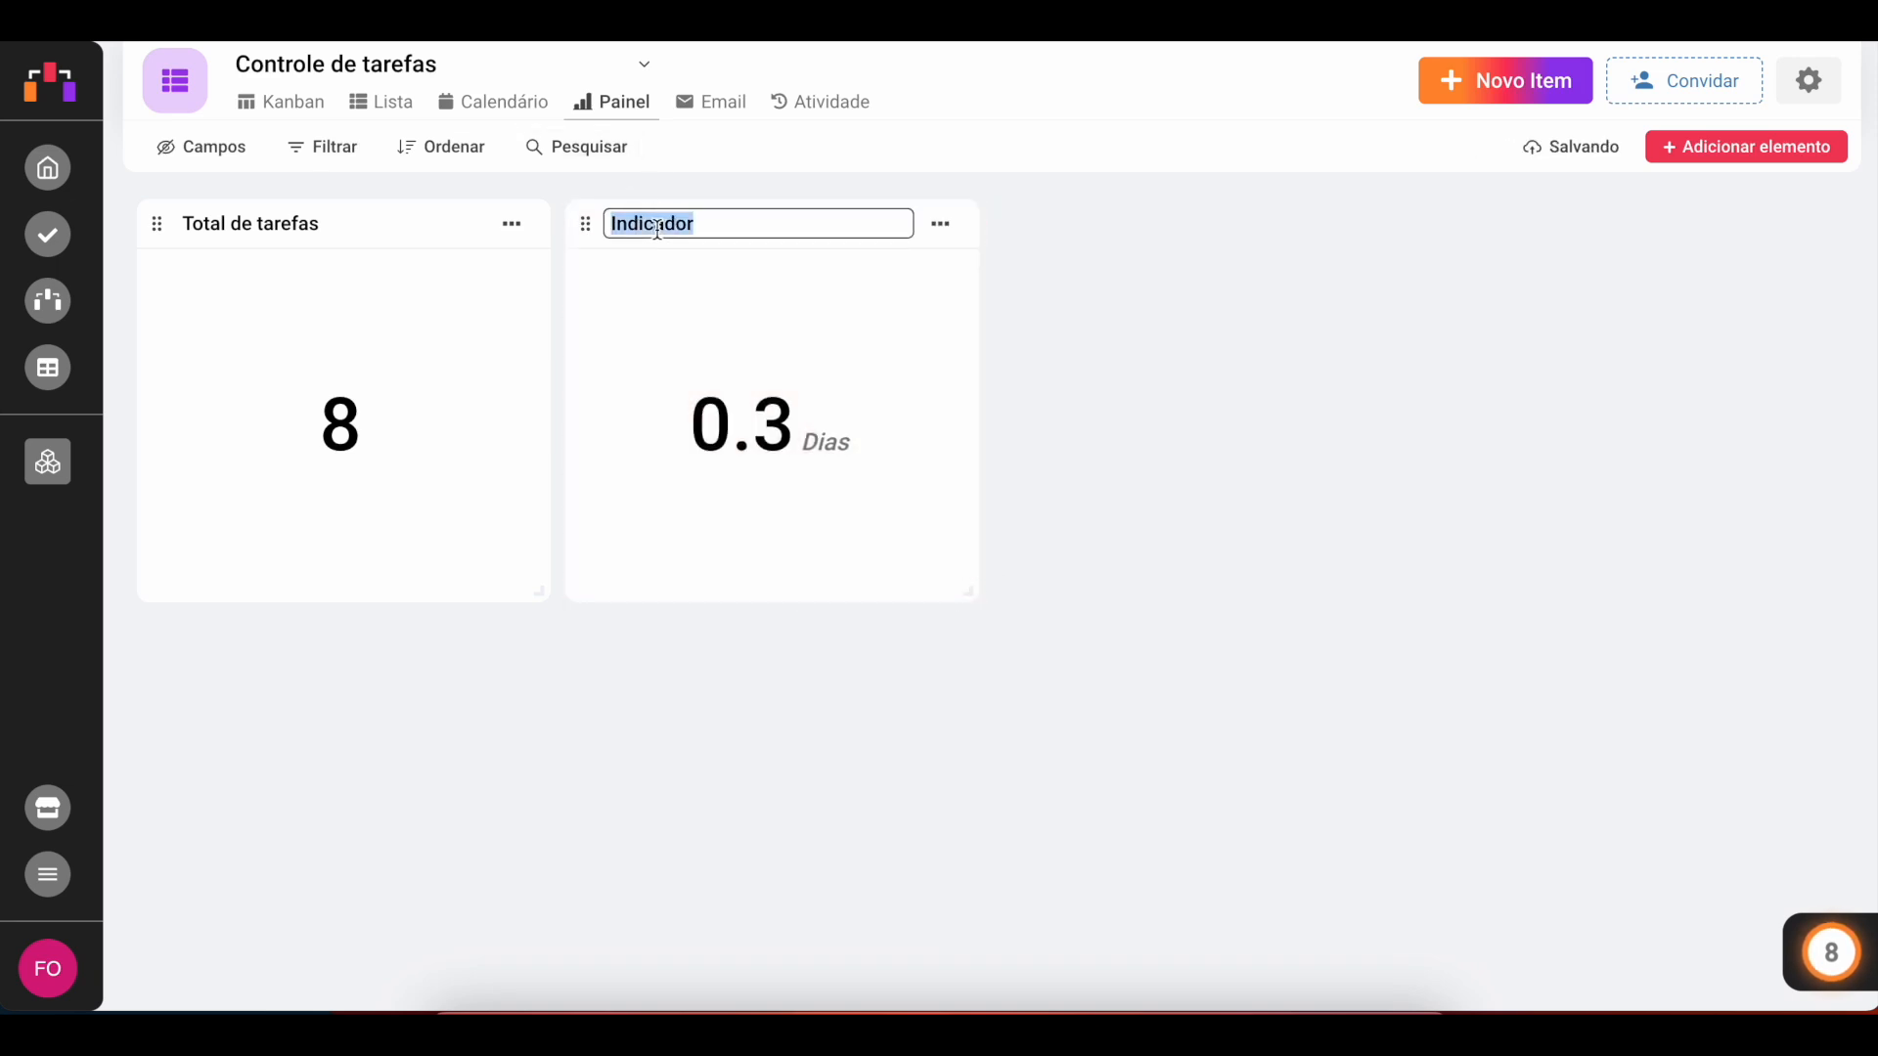
type("Tempo médio para cncl")
key("BackSpace")
key("BackSpace")
key("BackSpace")
type("onclusão")
left_click(1150, 422)
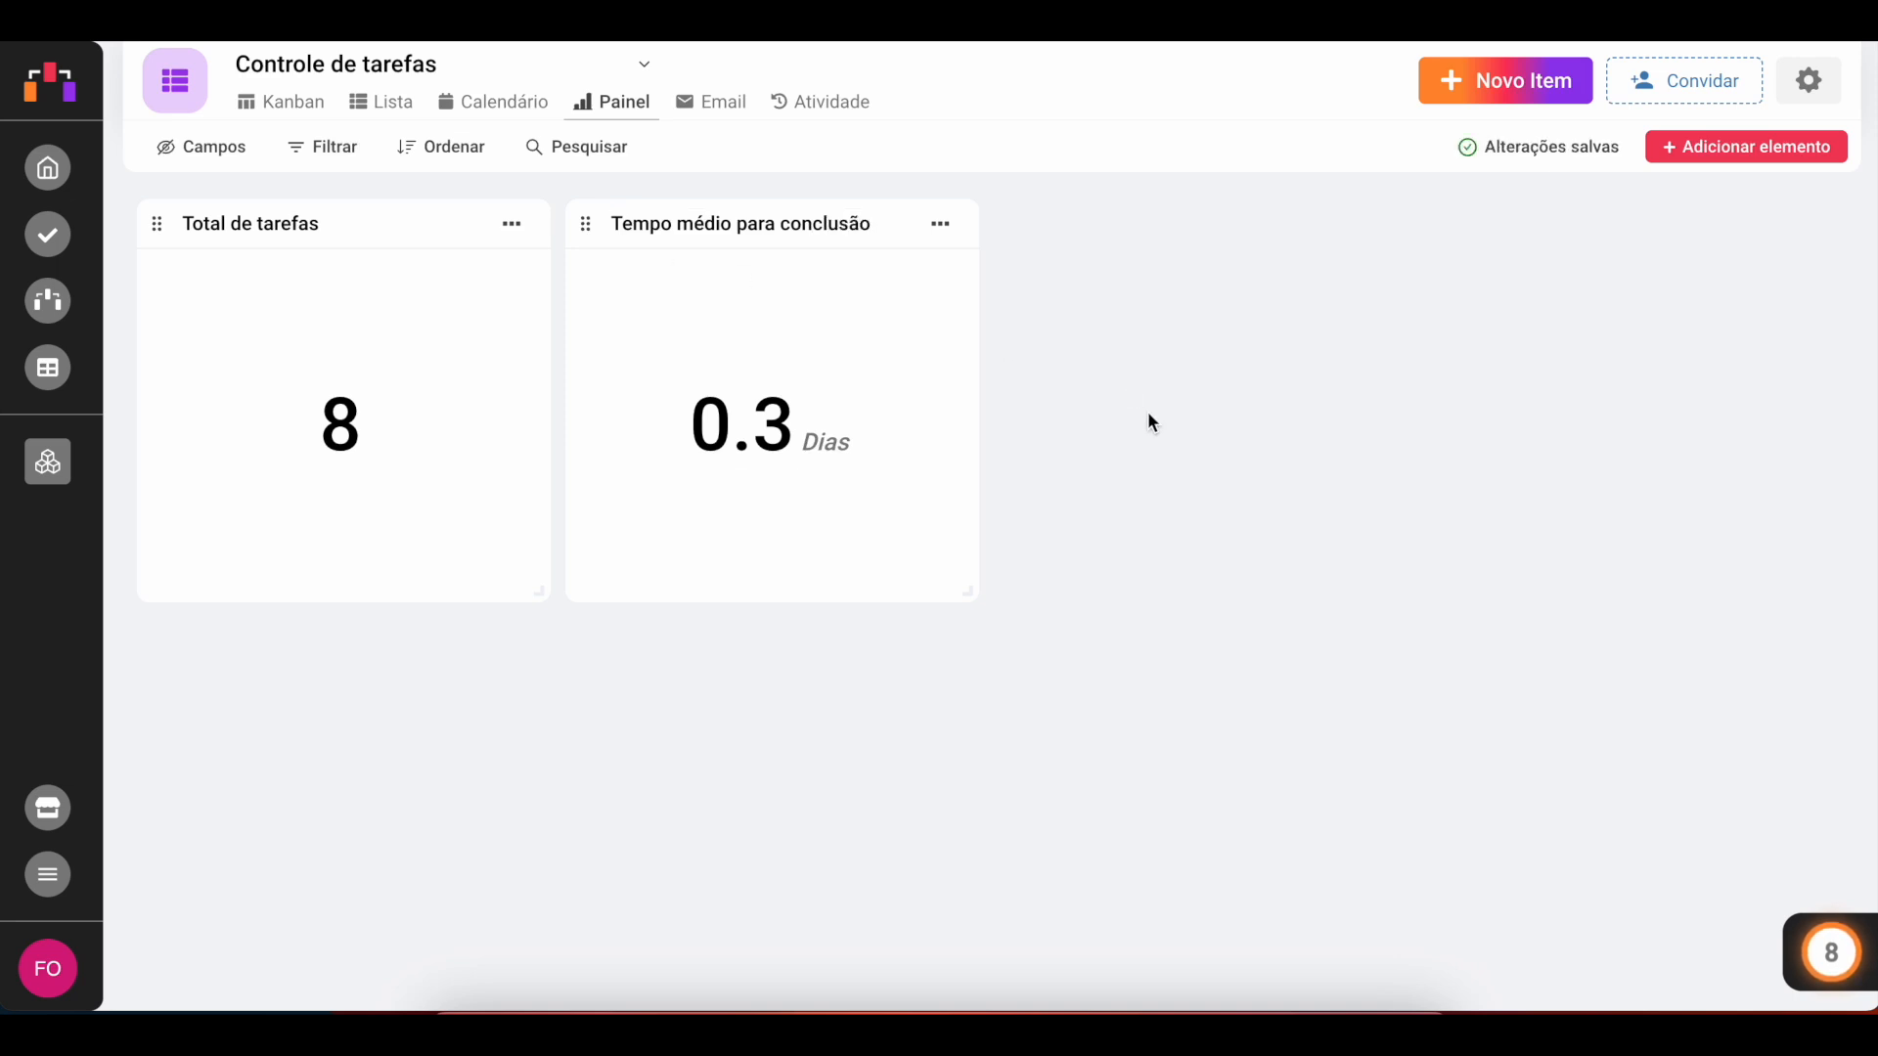
Step: Add a pie chart of card counts by Etapas, ordered by Valor crescente
left_click(1723, 156)
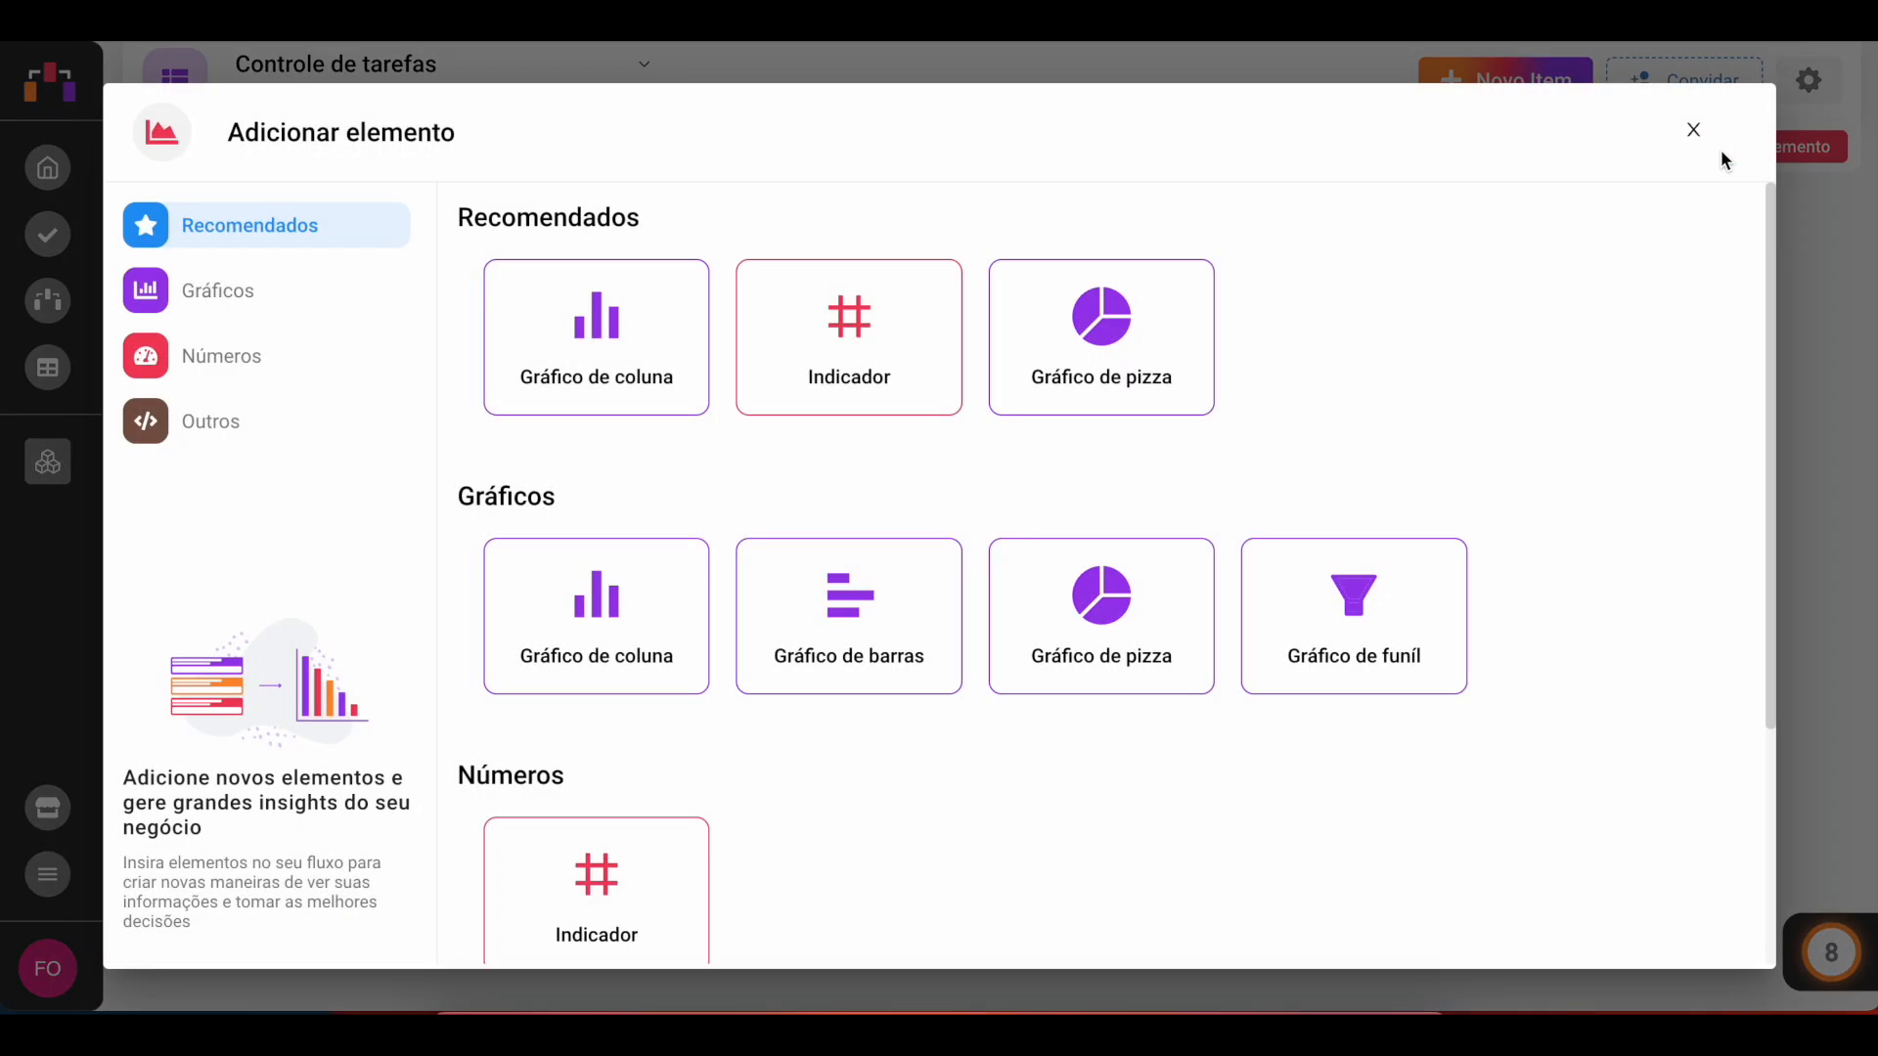
left_click(1085, 344)
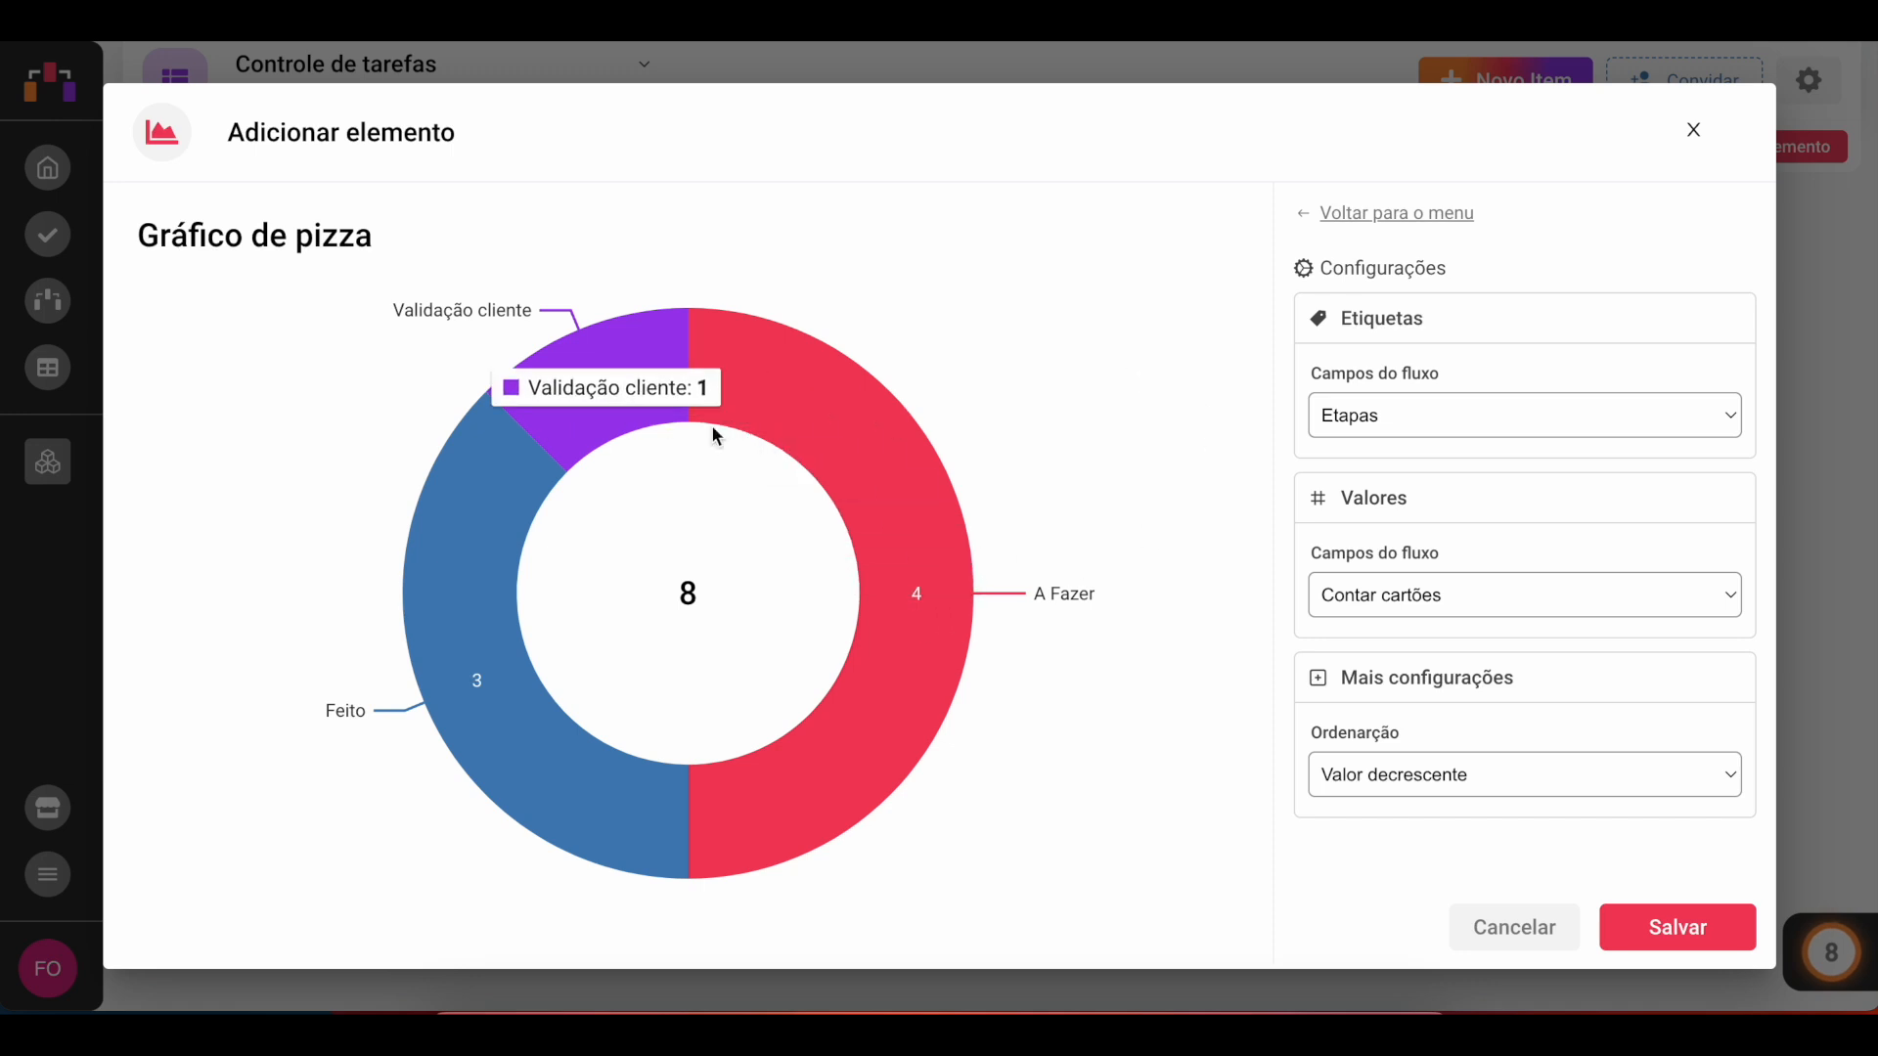
left_click(1390, 409)
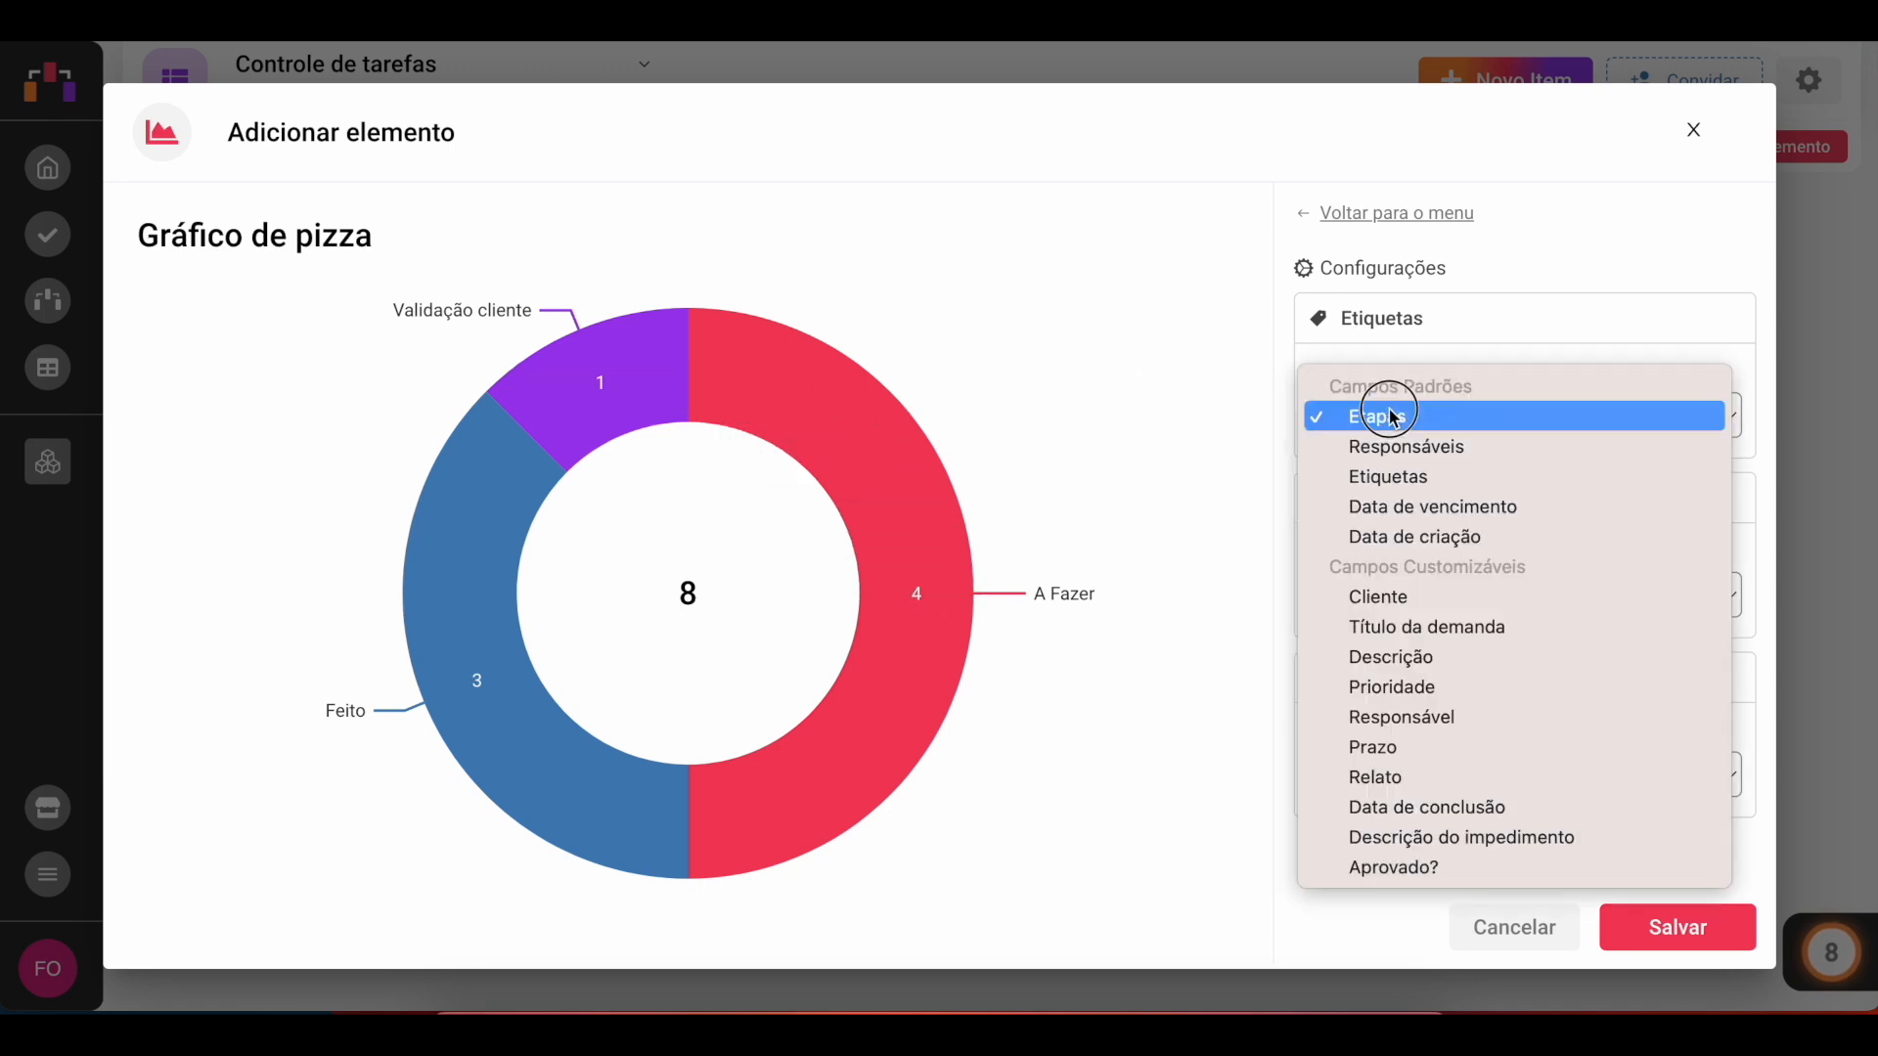
left_click(1371, 413)
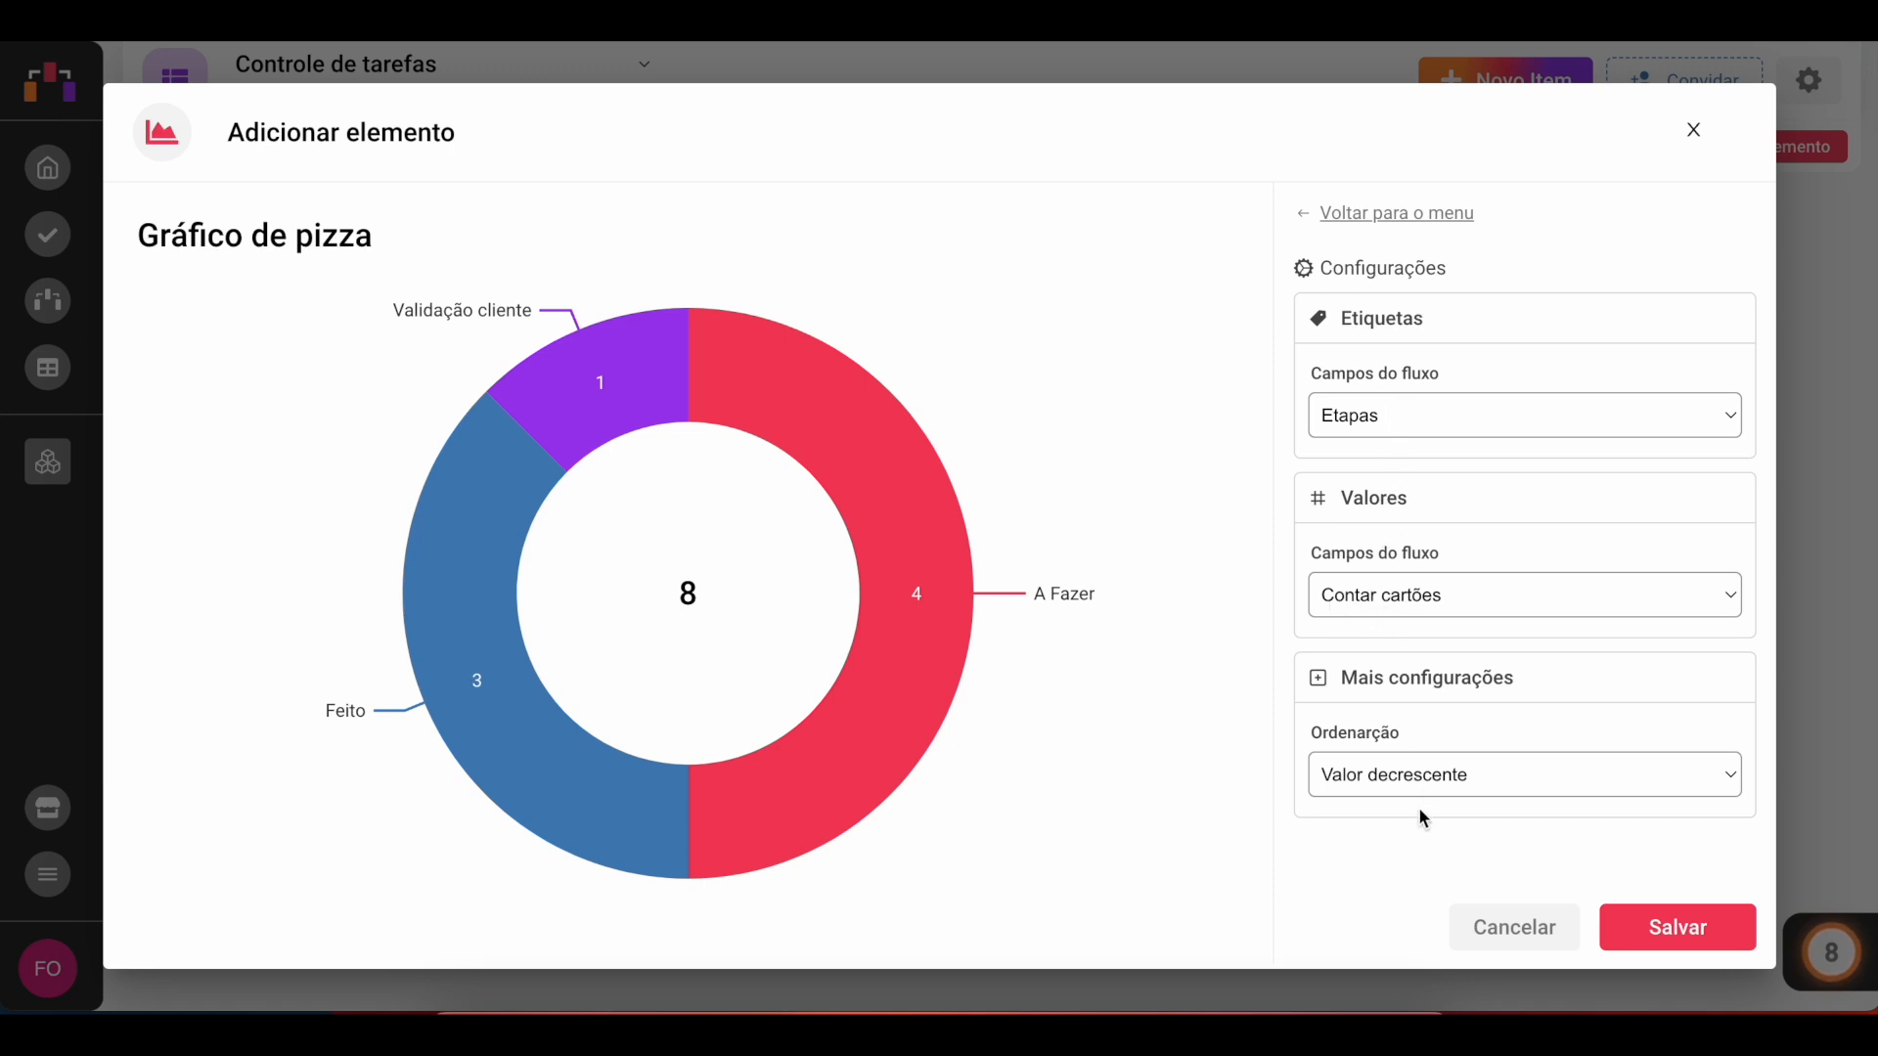
left_click(1435, 777)
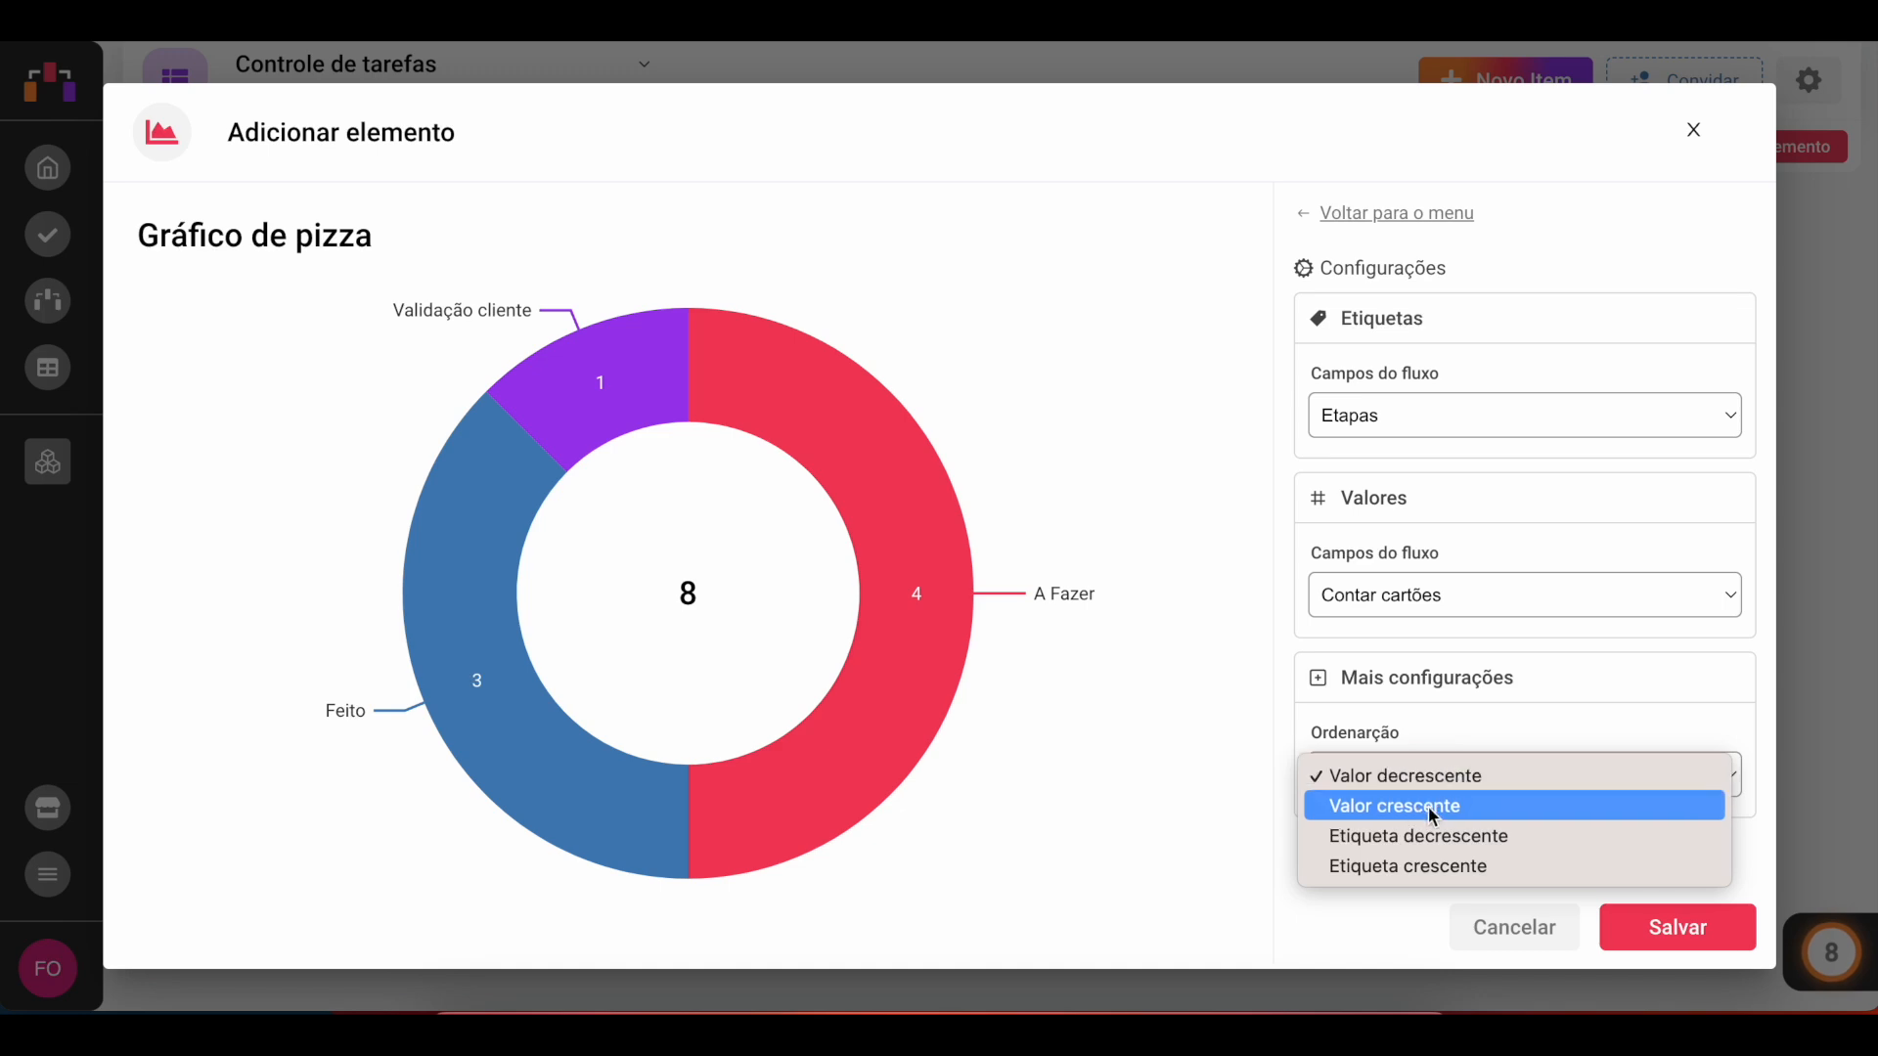
left_click(1431, 810)
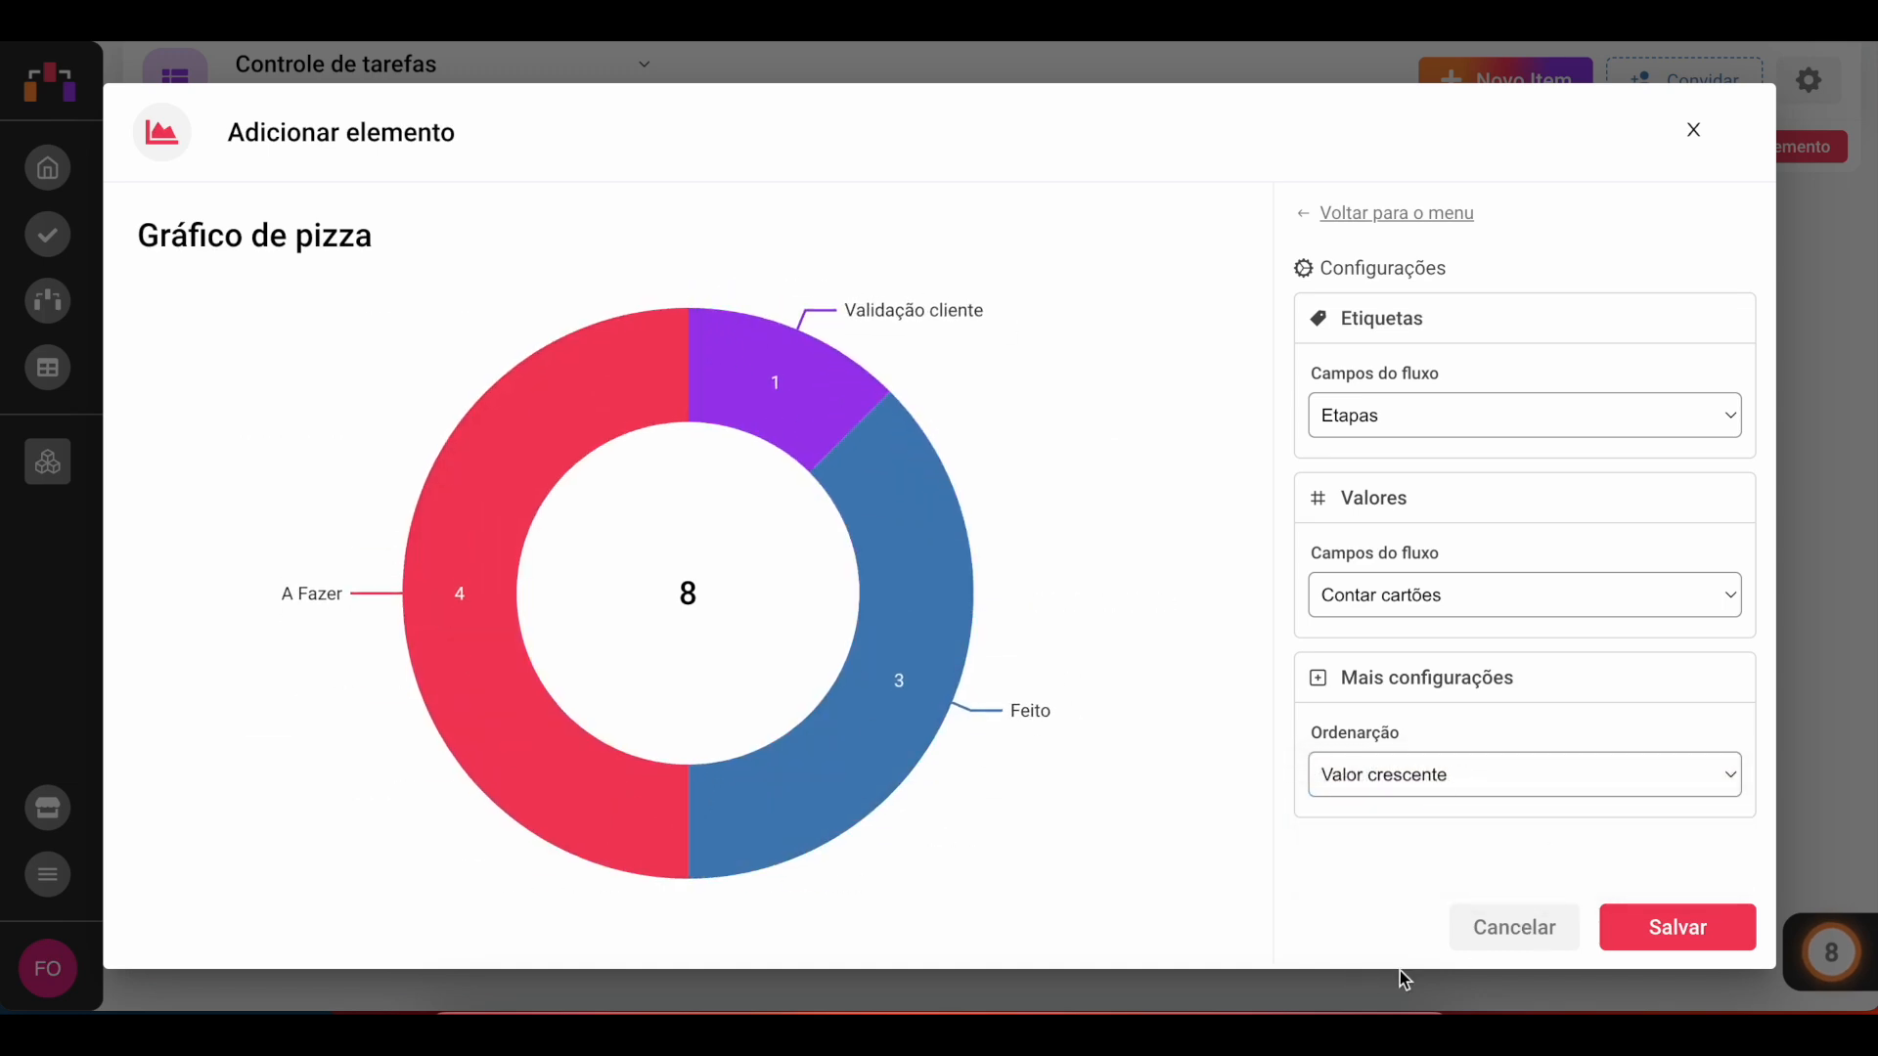
left_click(1687, 924)
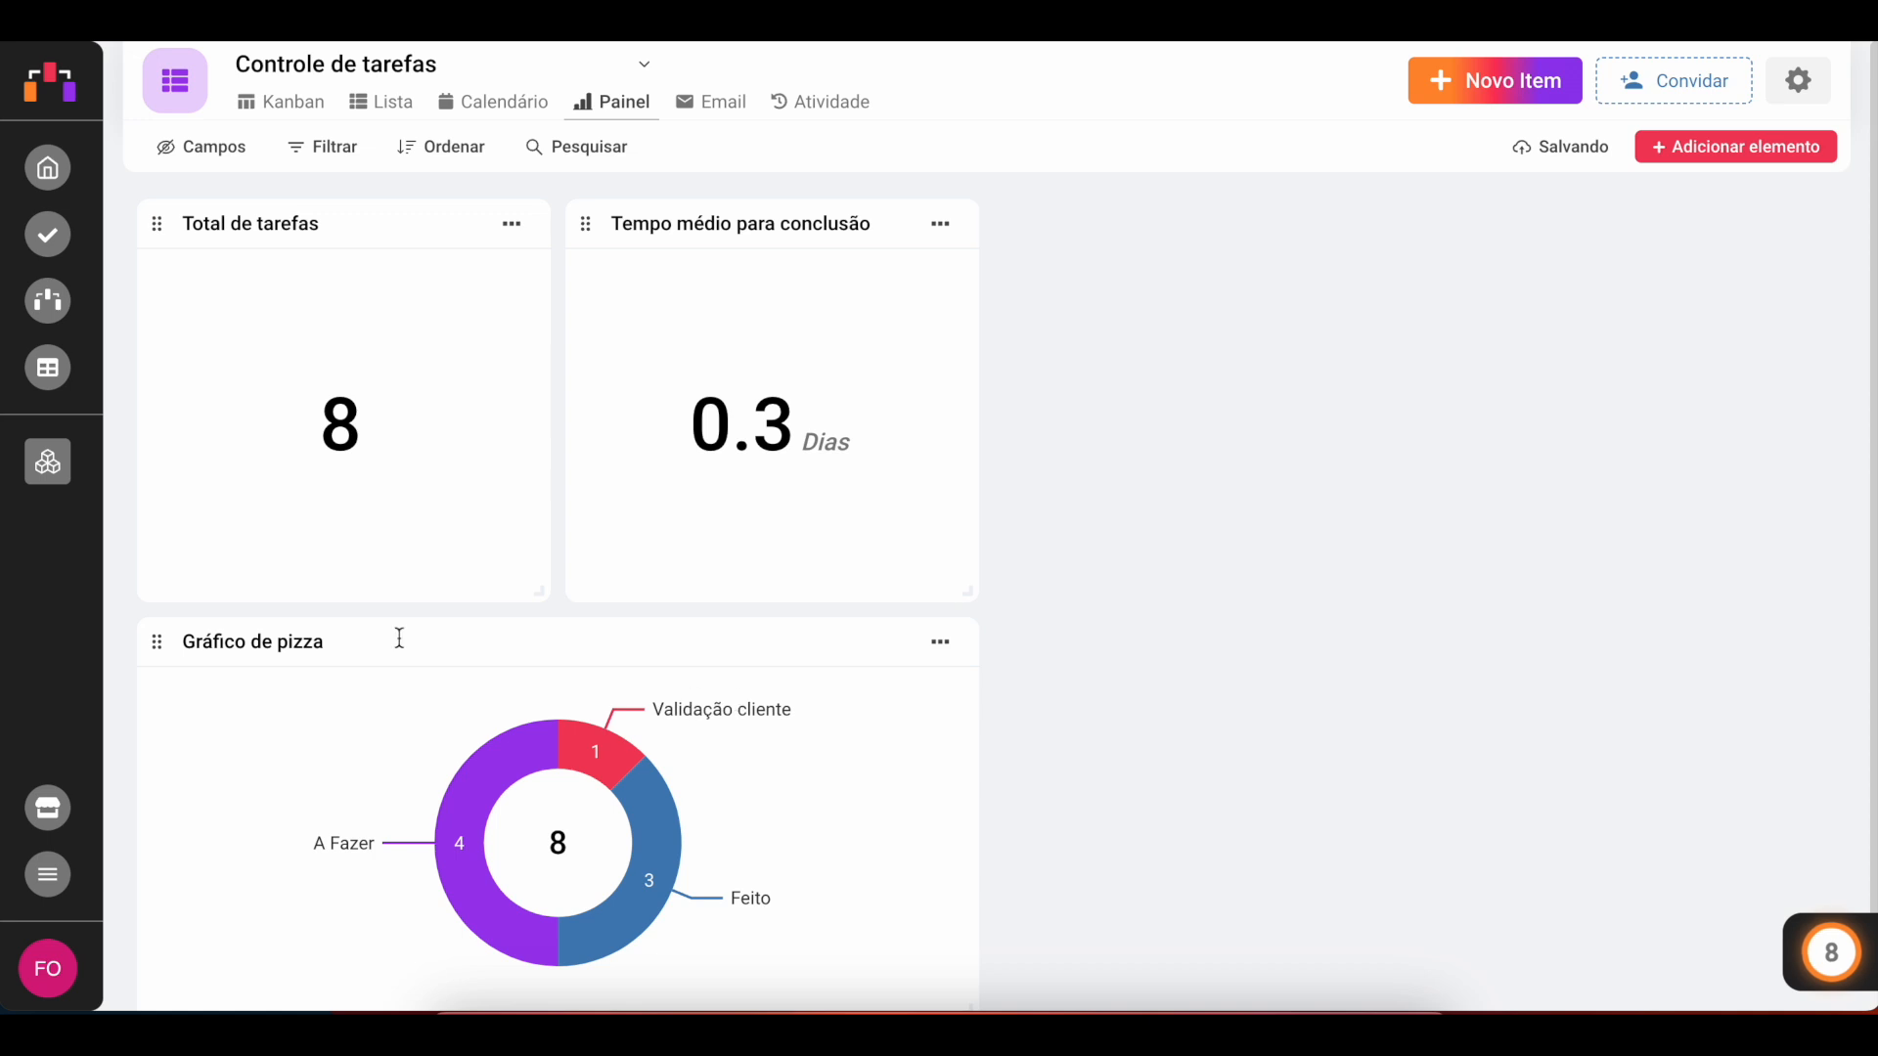
Step: Move the pie chart beside the two indicators and rename it Tarefas por etapa
left_click_drag(156, 644, 1071, 430)
left_click(1125, 223)
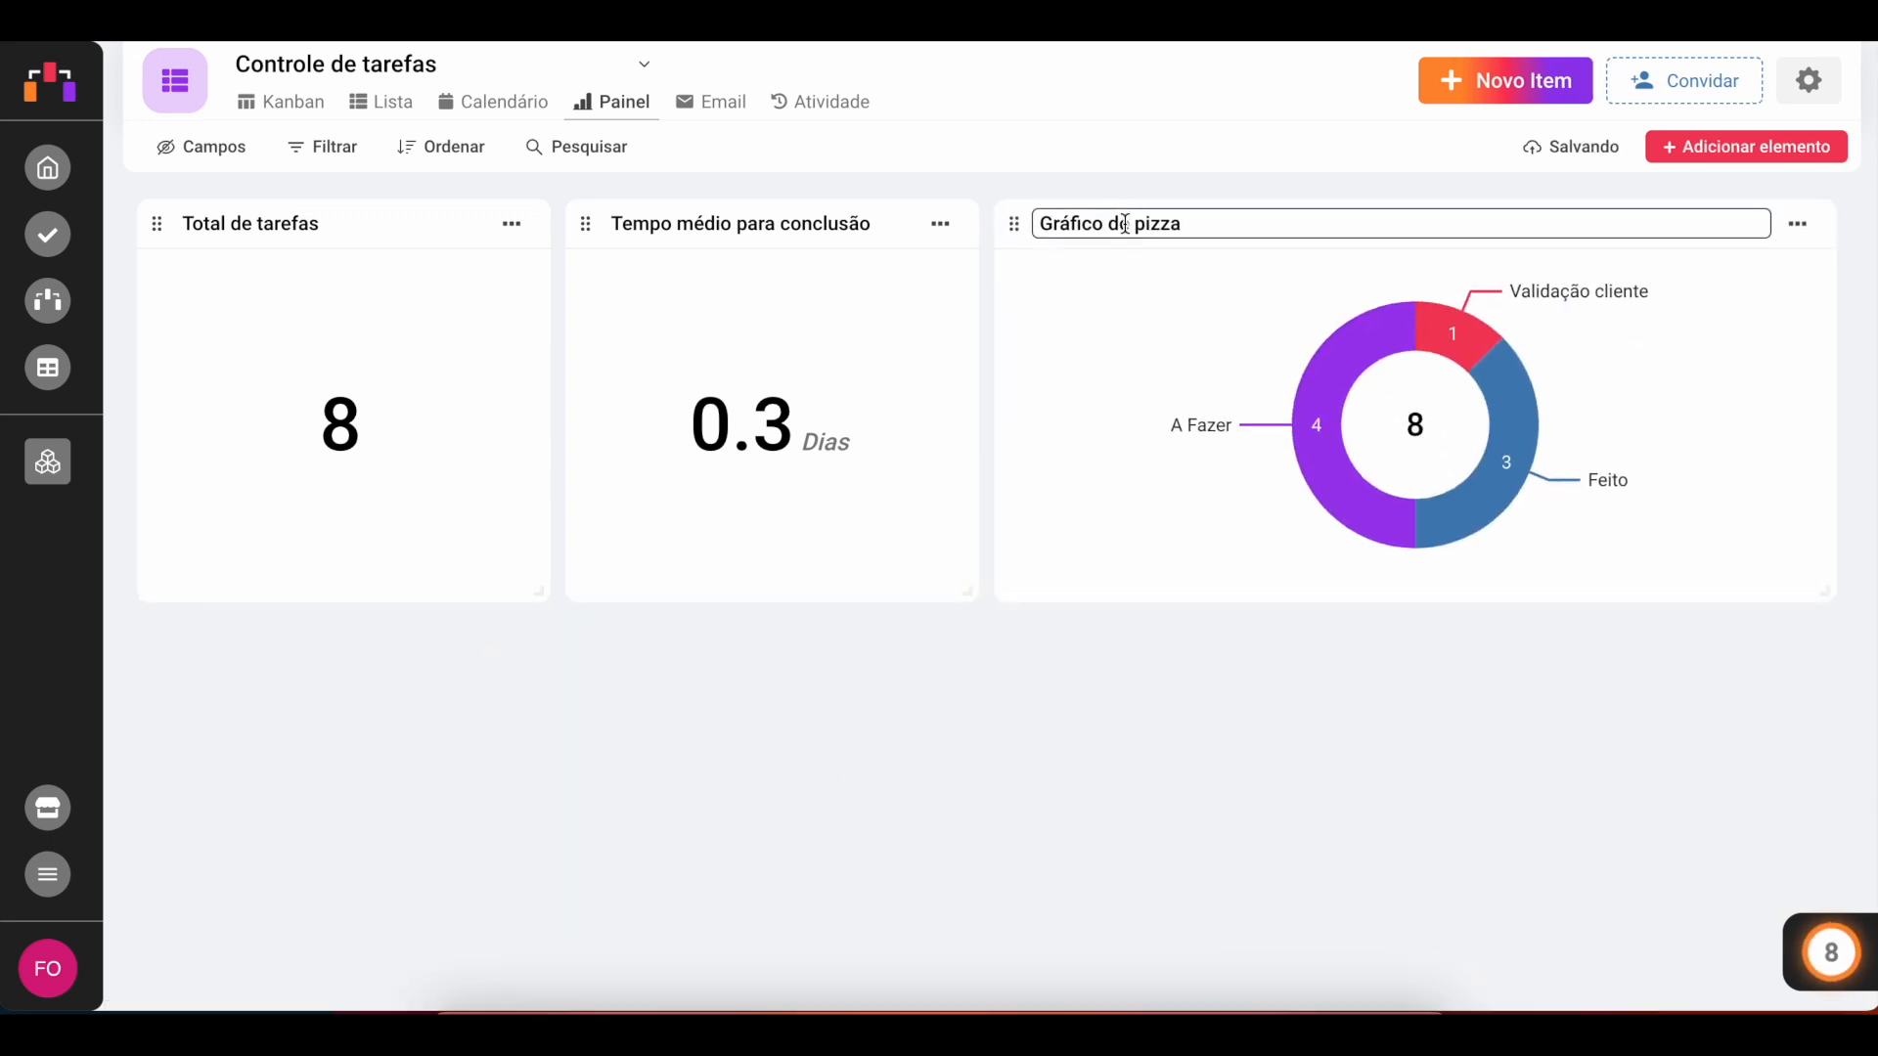
key("ctrl+a")
type("Tae")
key("BackSpace")
type("refas por etapa")
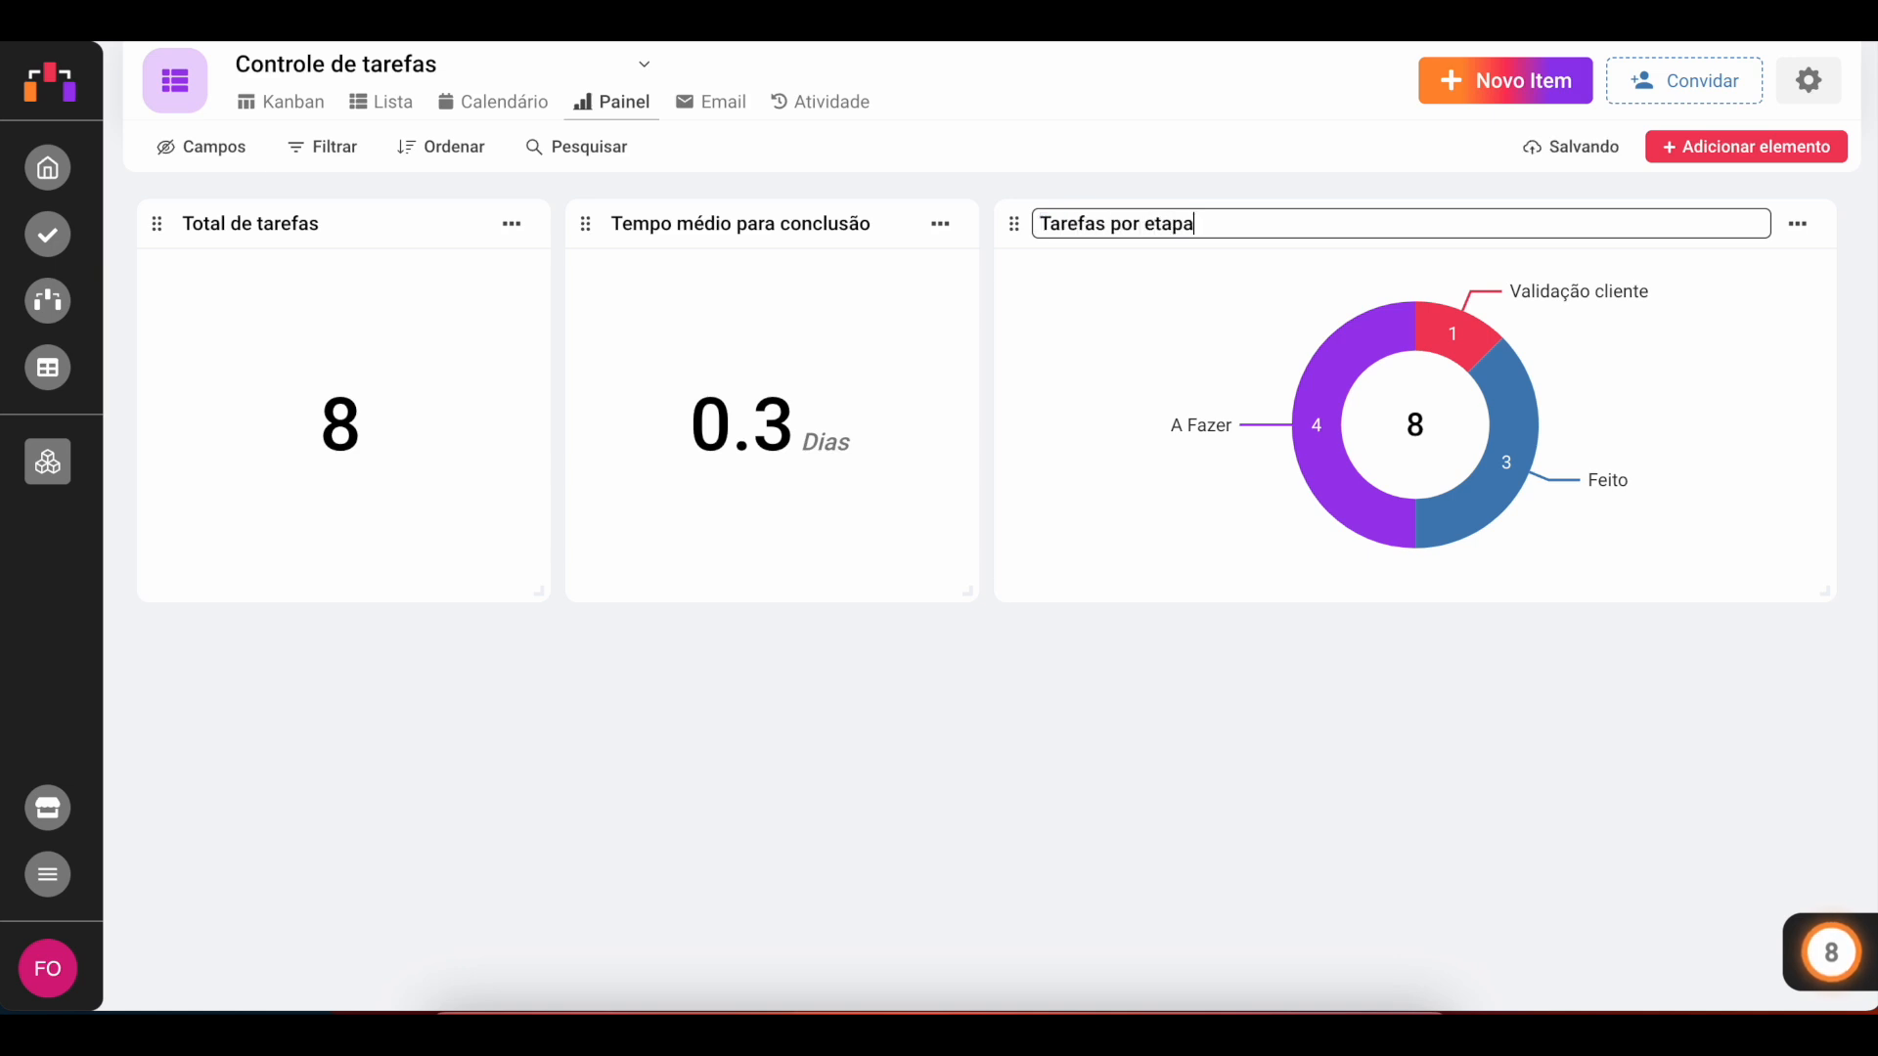
left_click(1461, 696)
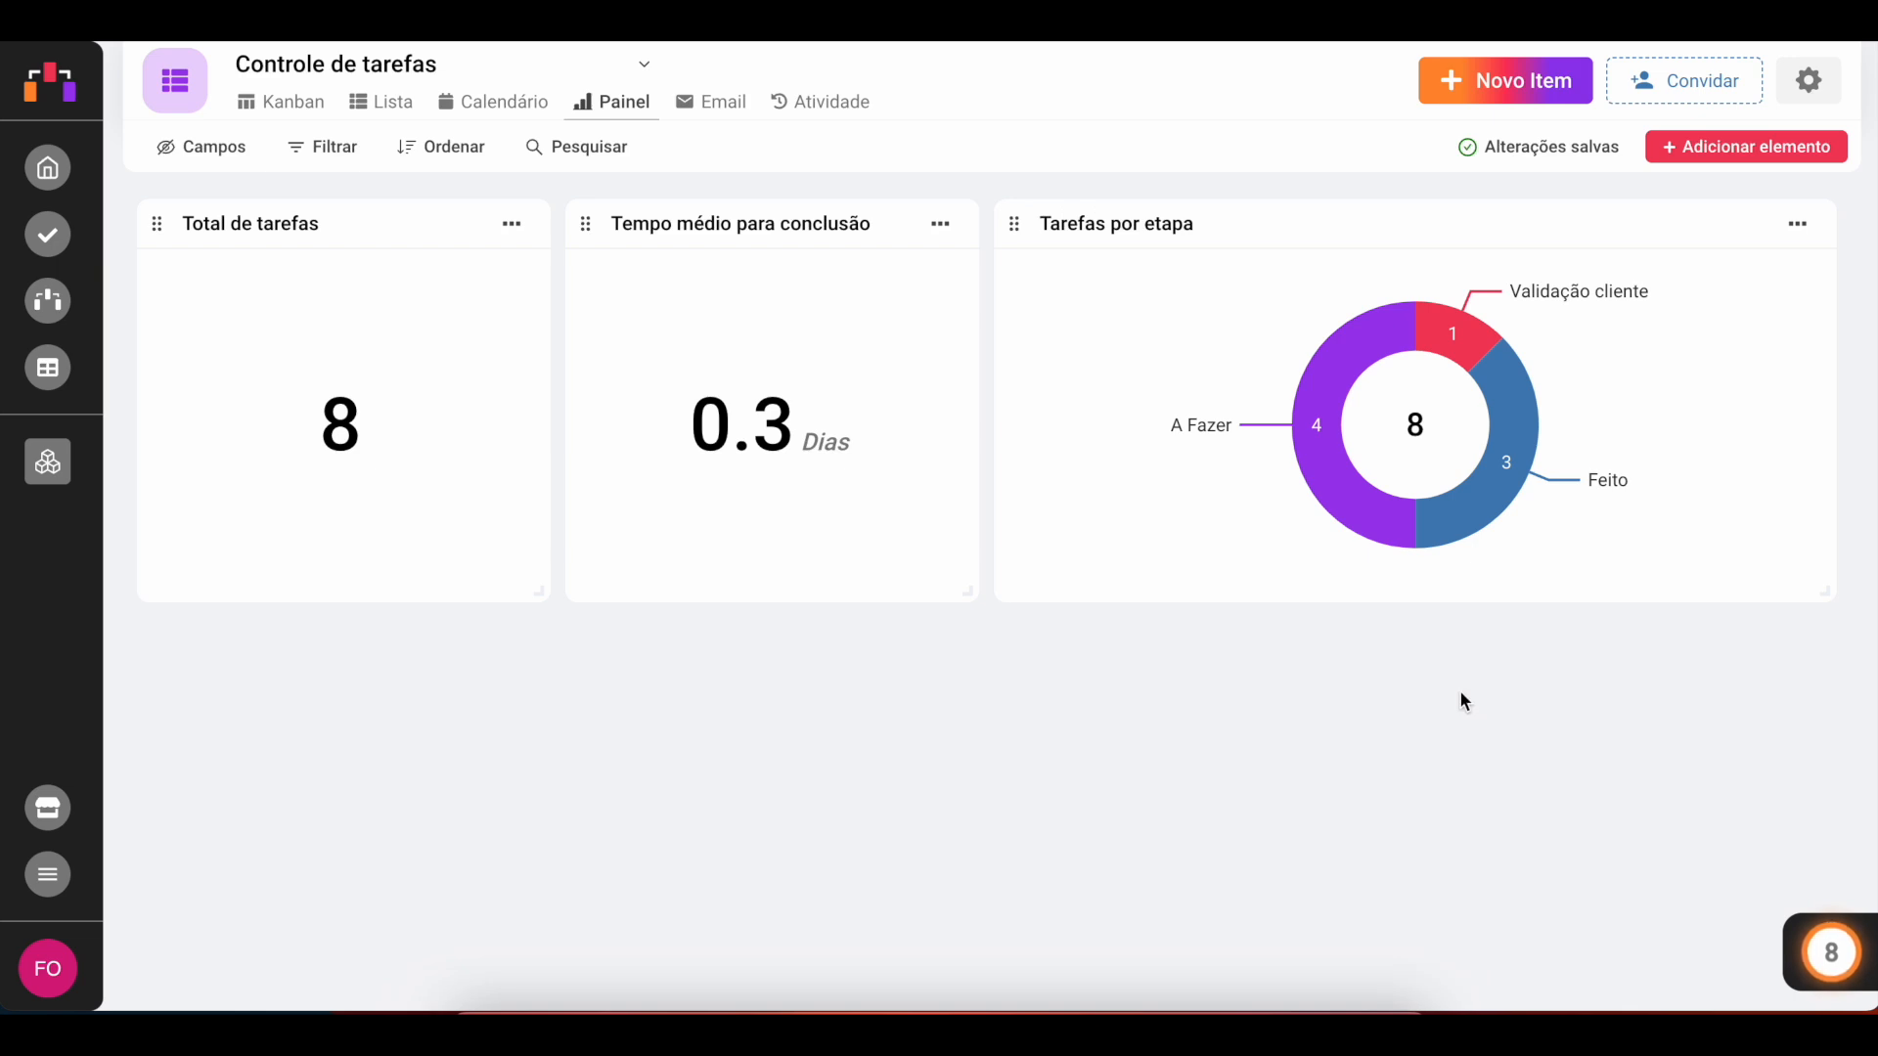
Step: Add a pie chart of card counts by Prioridade, ordered by Valor crescente
left_click(1737, 149)
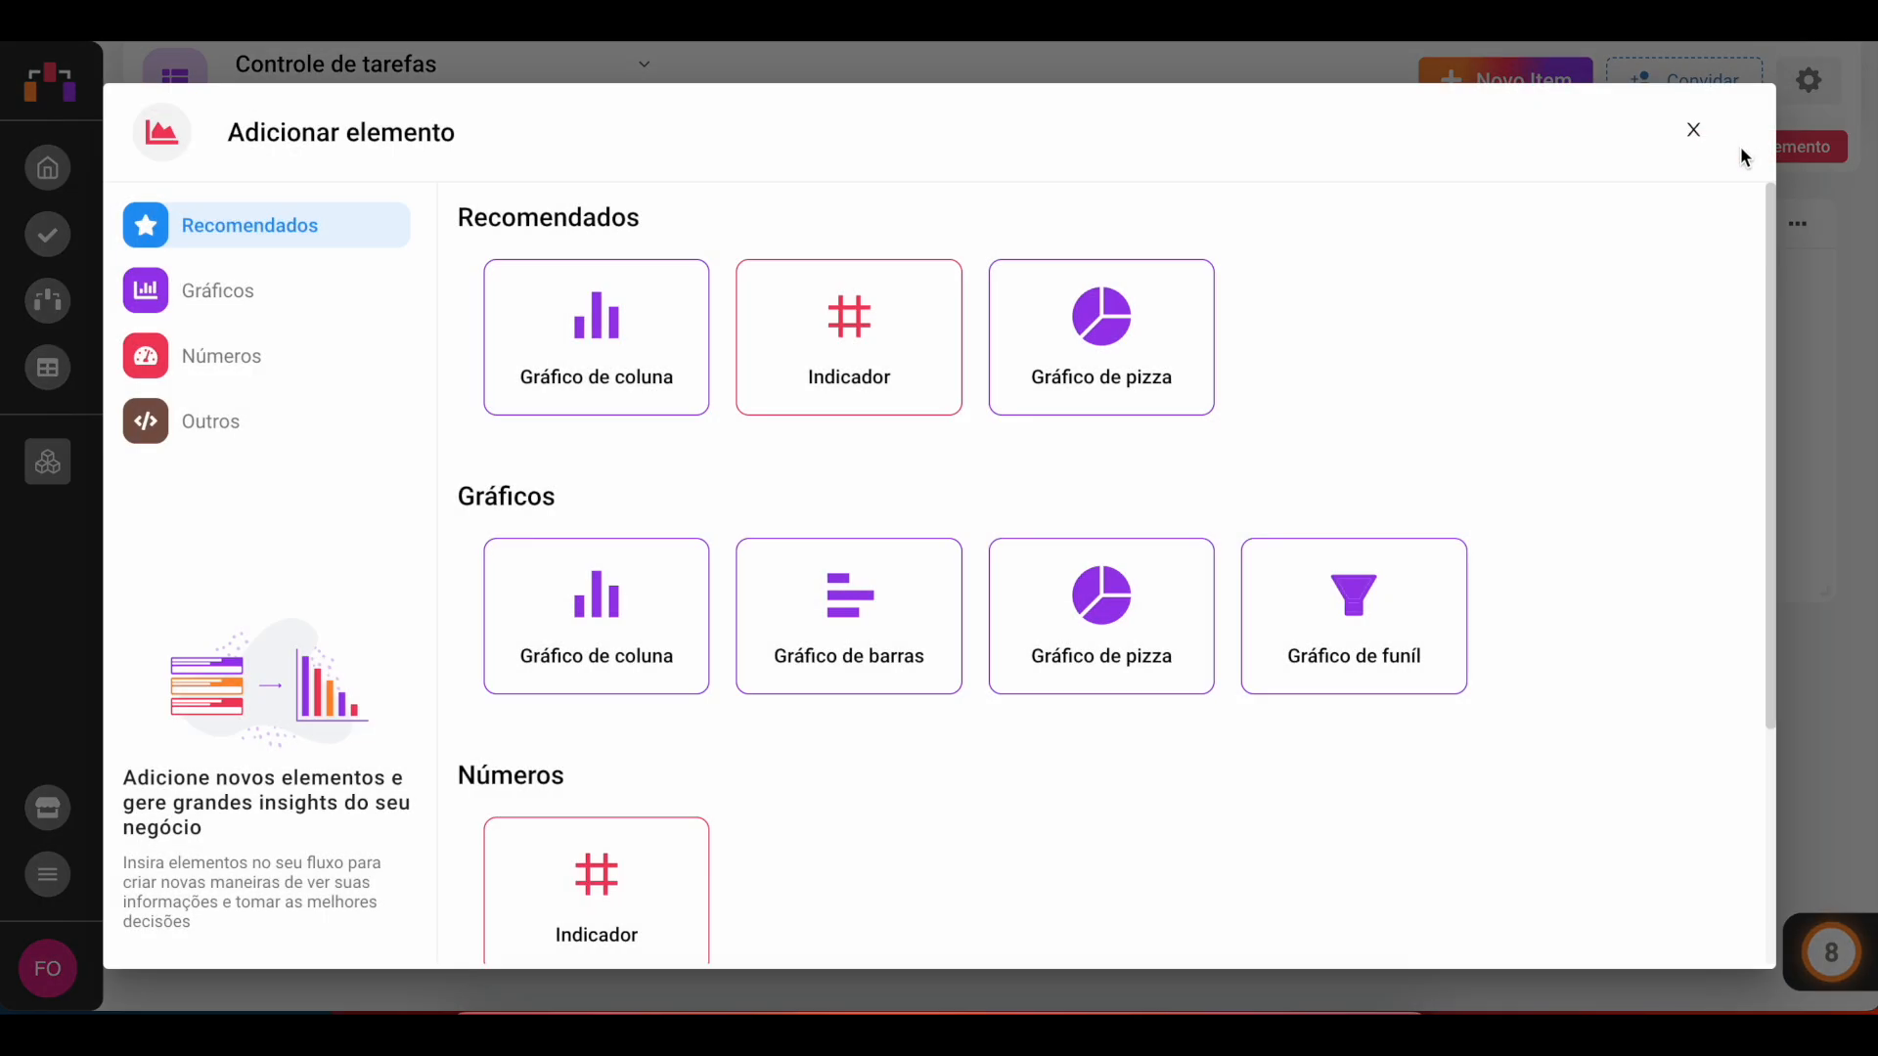
left_click(1101, 362)
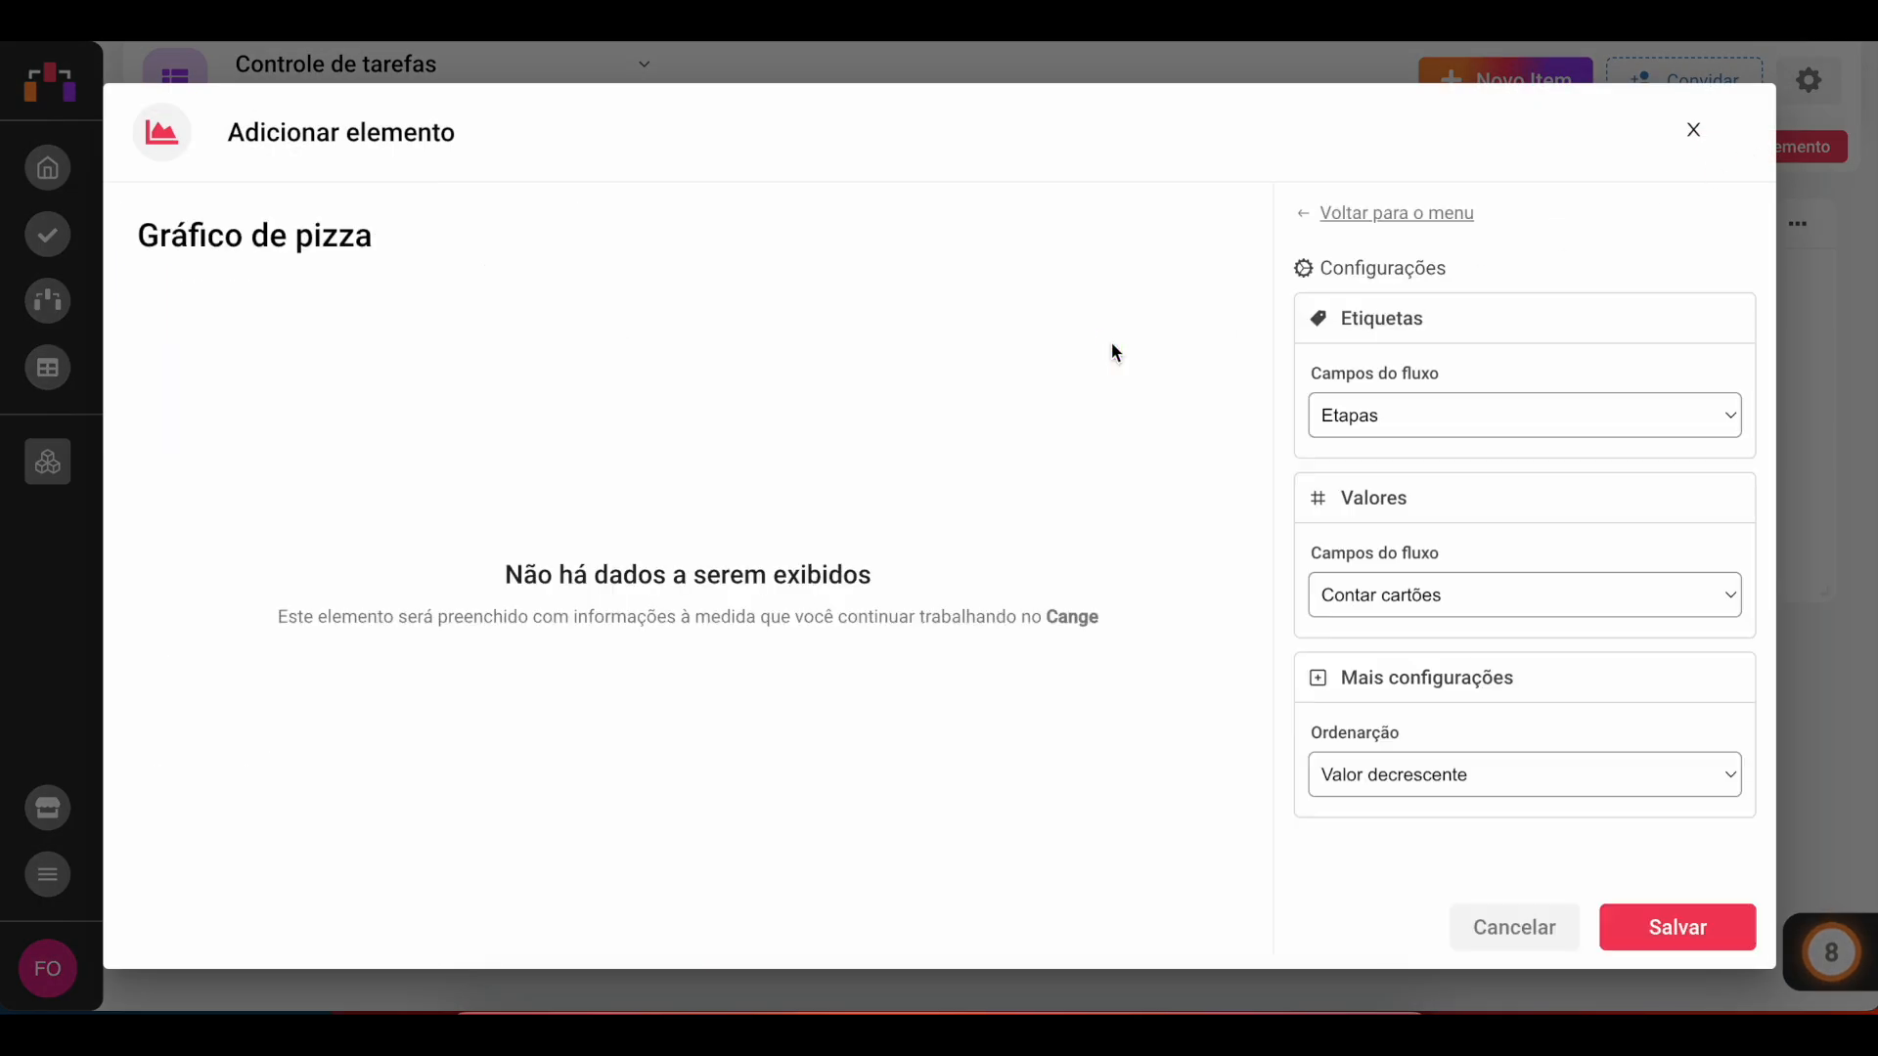
left_click(1441, 411)
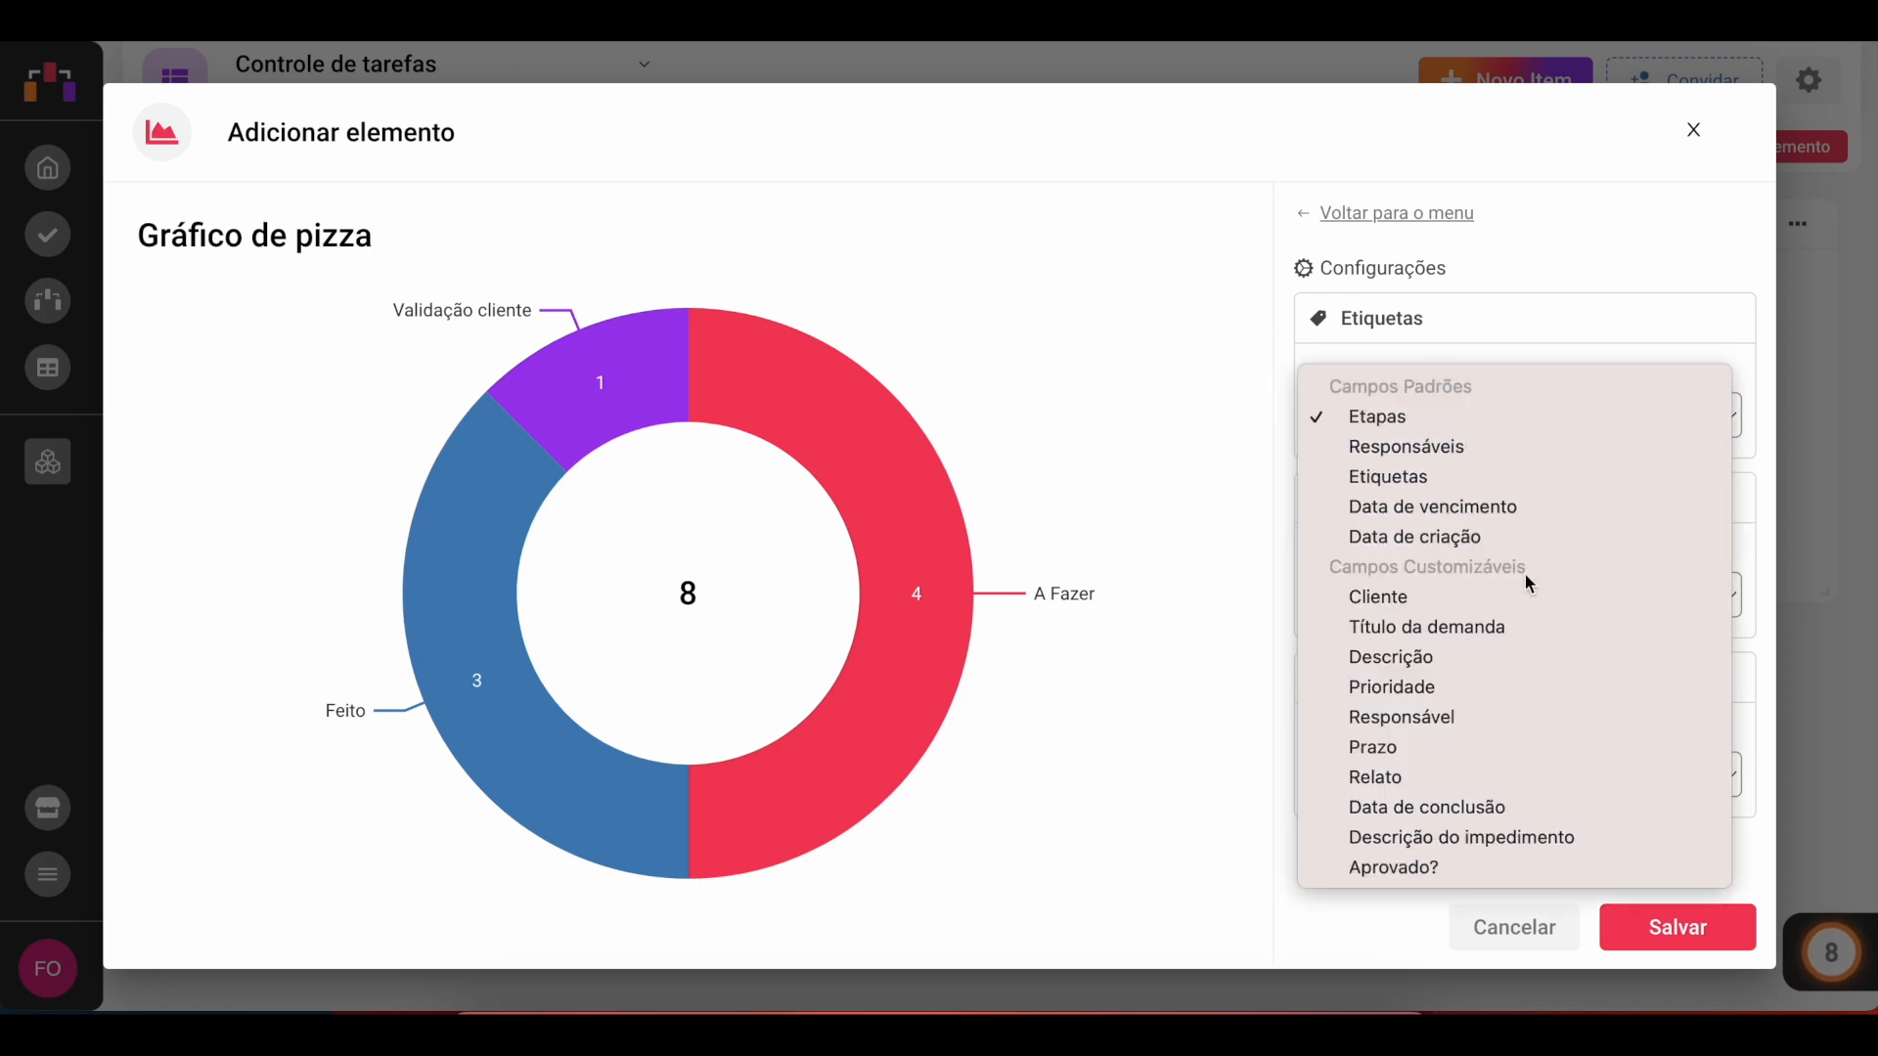
left_click(1444, 685)
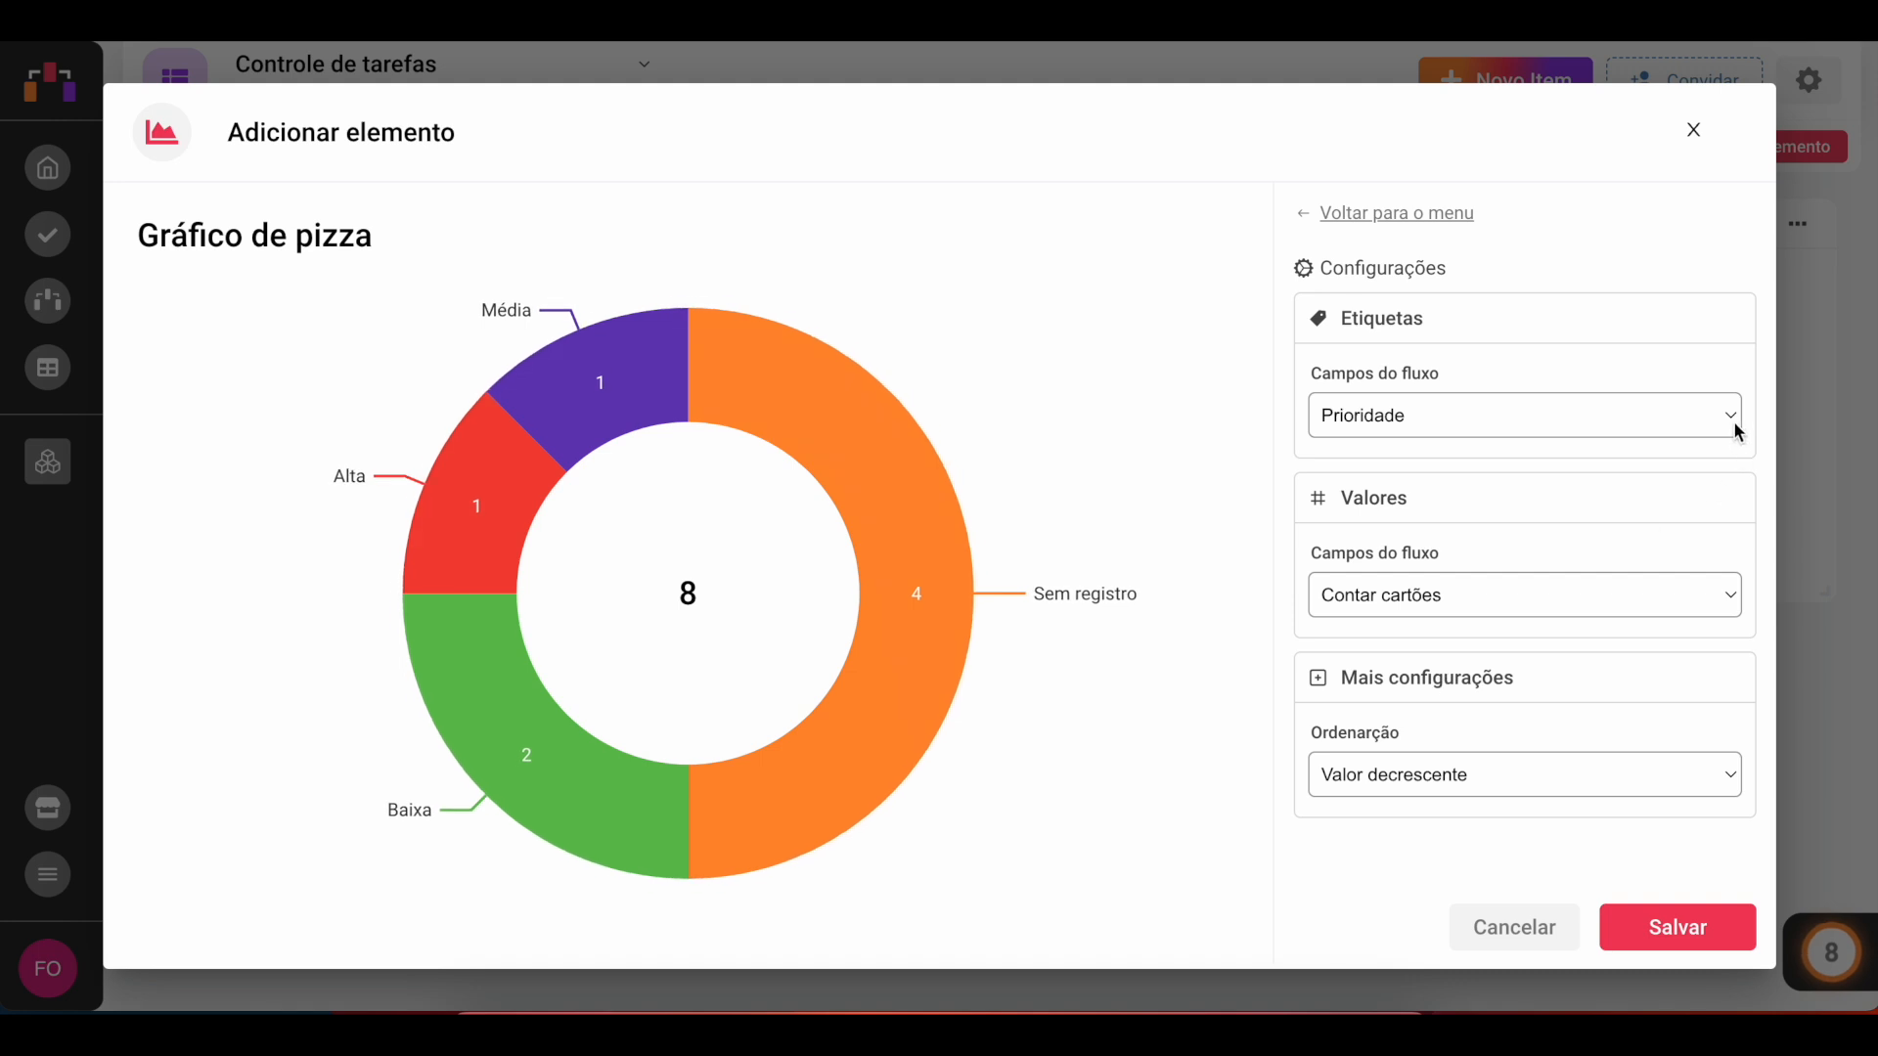
left_click(1727, 423)
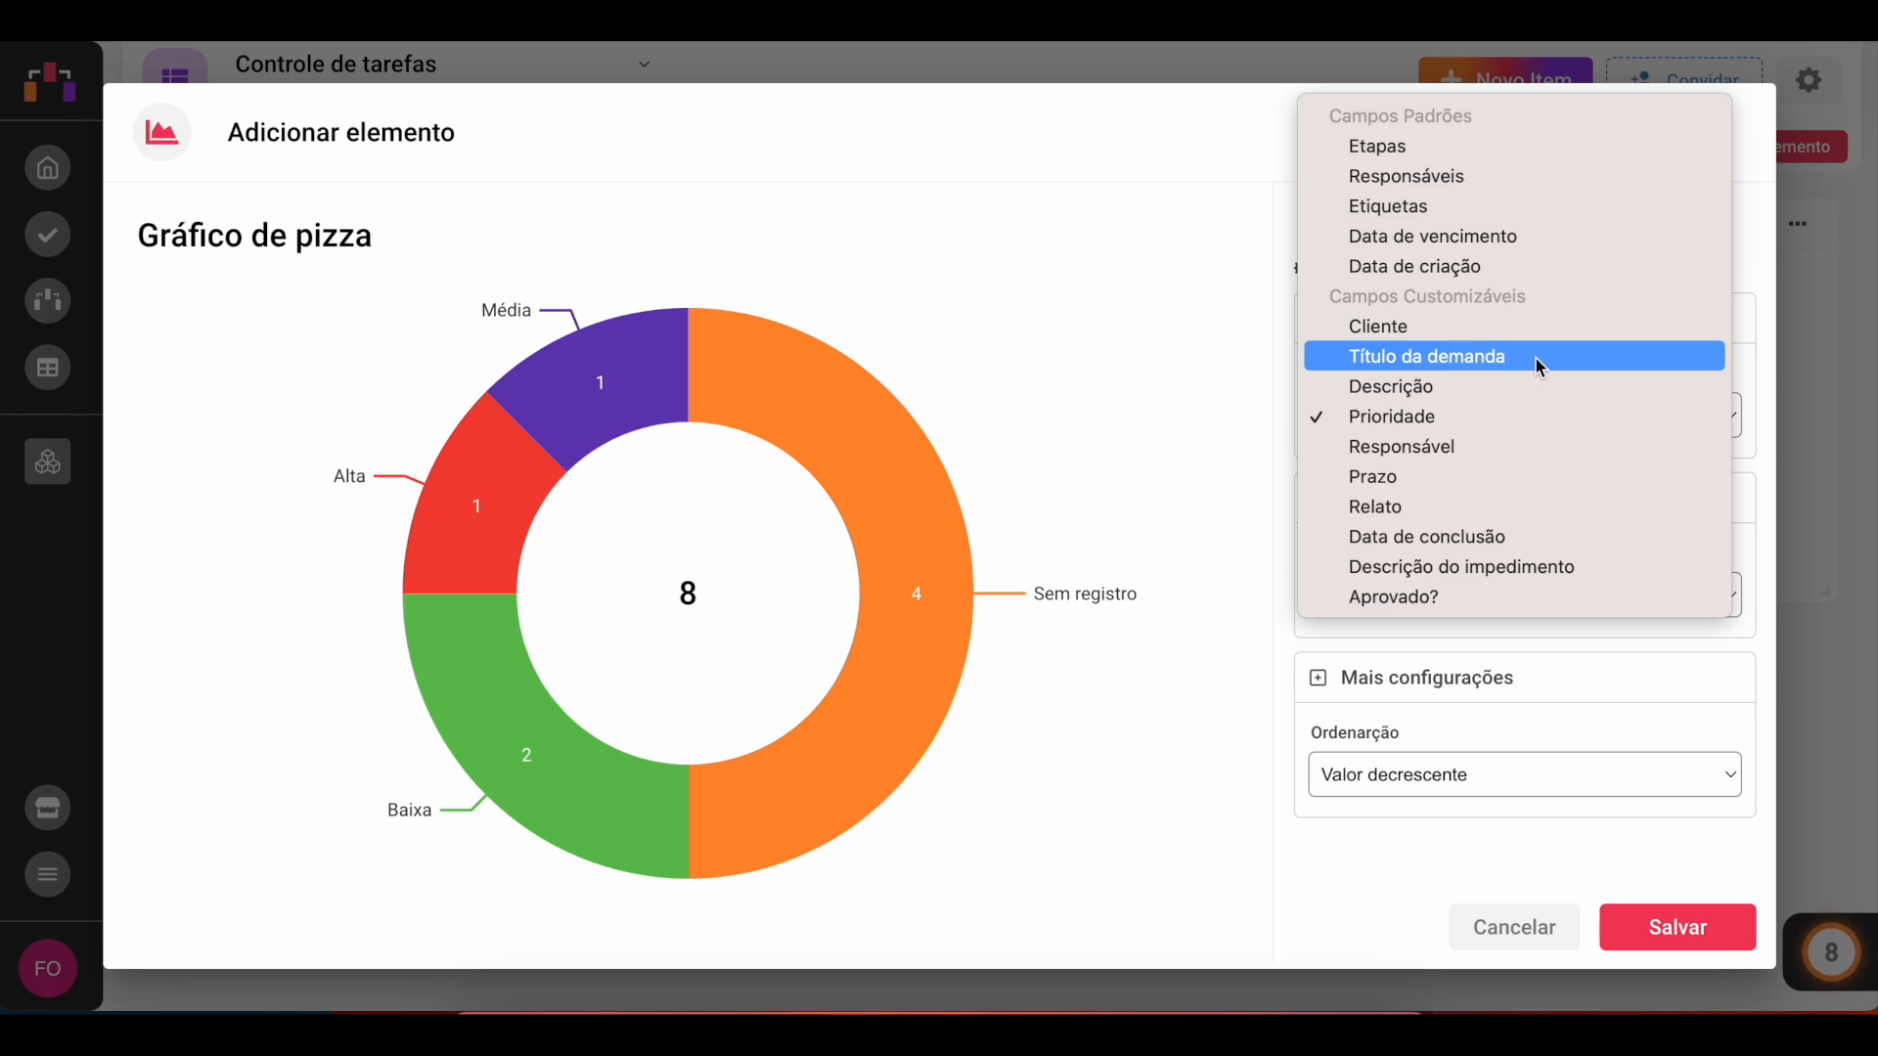
left_click(1500, 420)
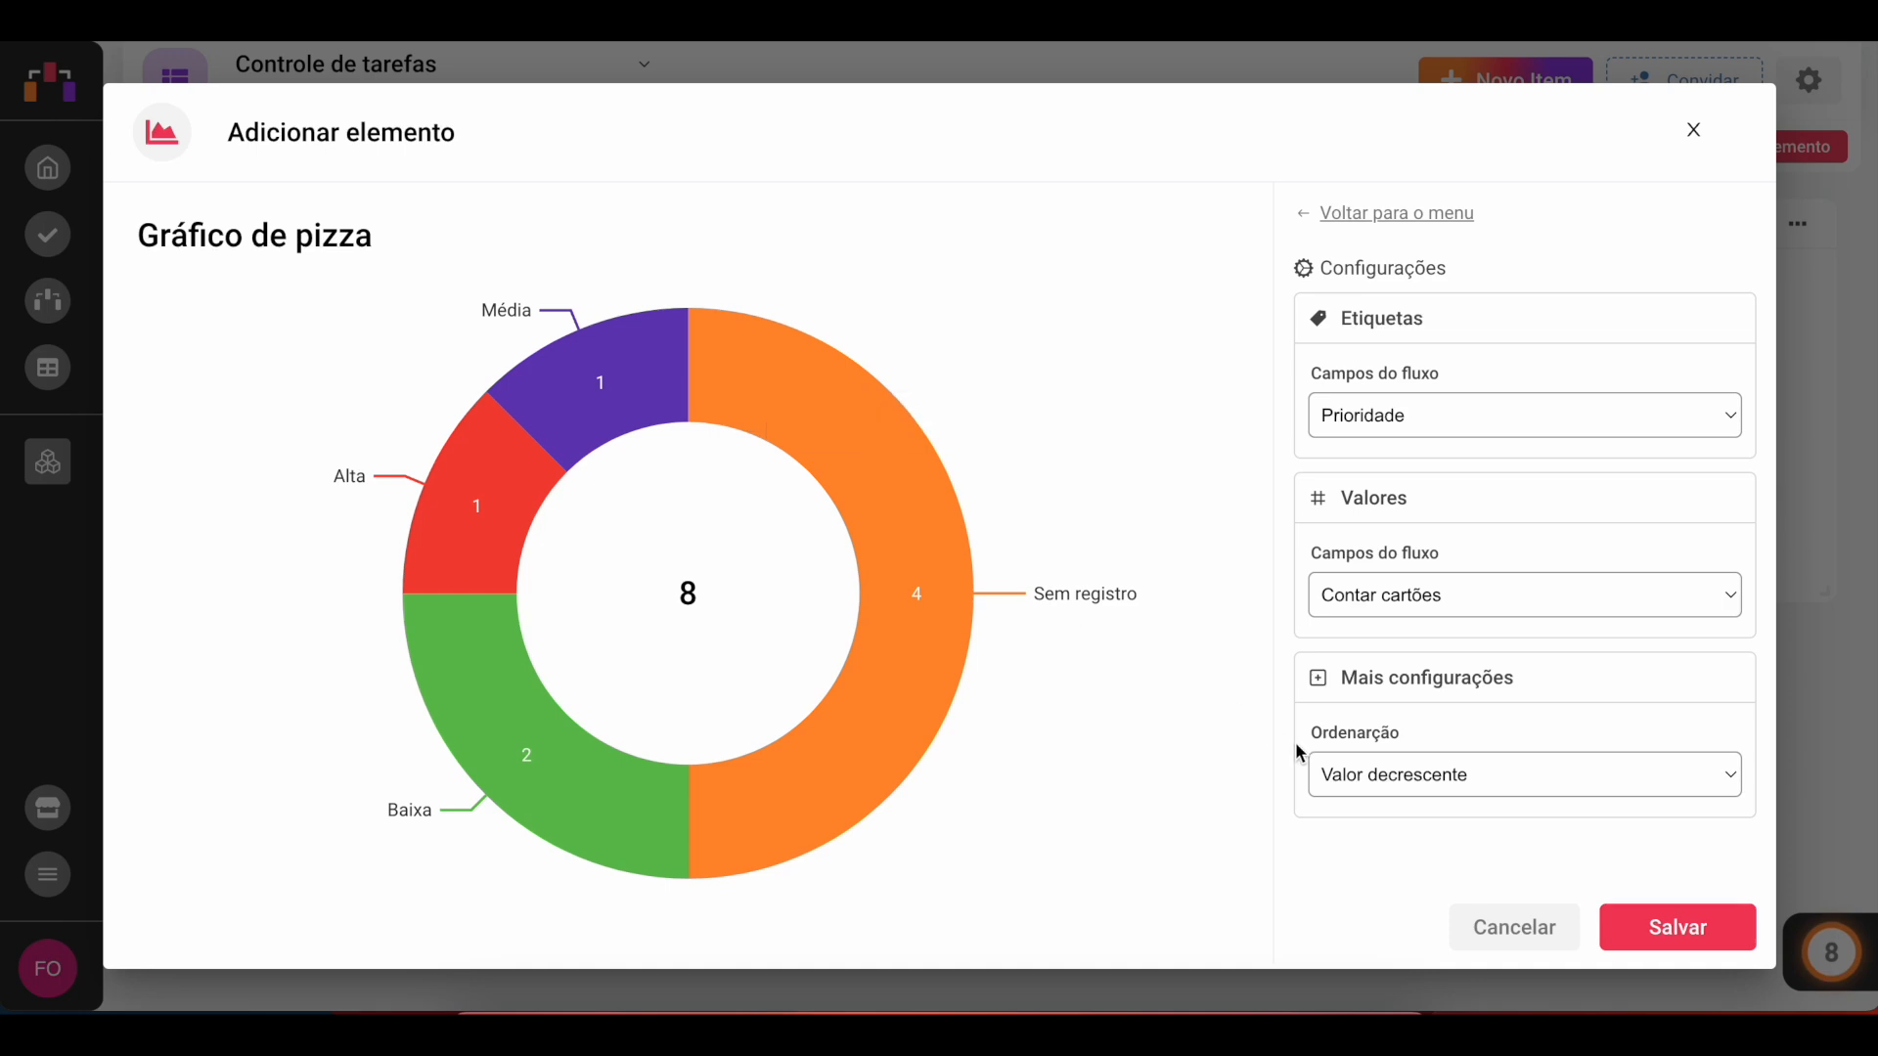
left_click(1383, 775)
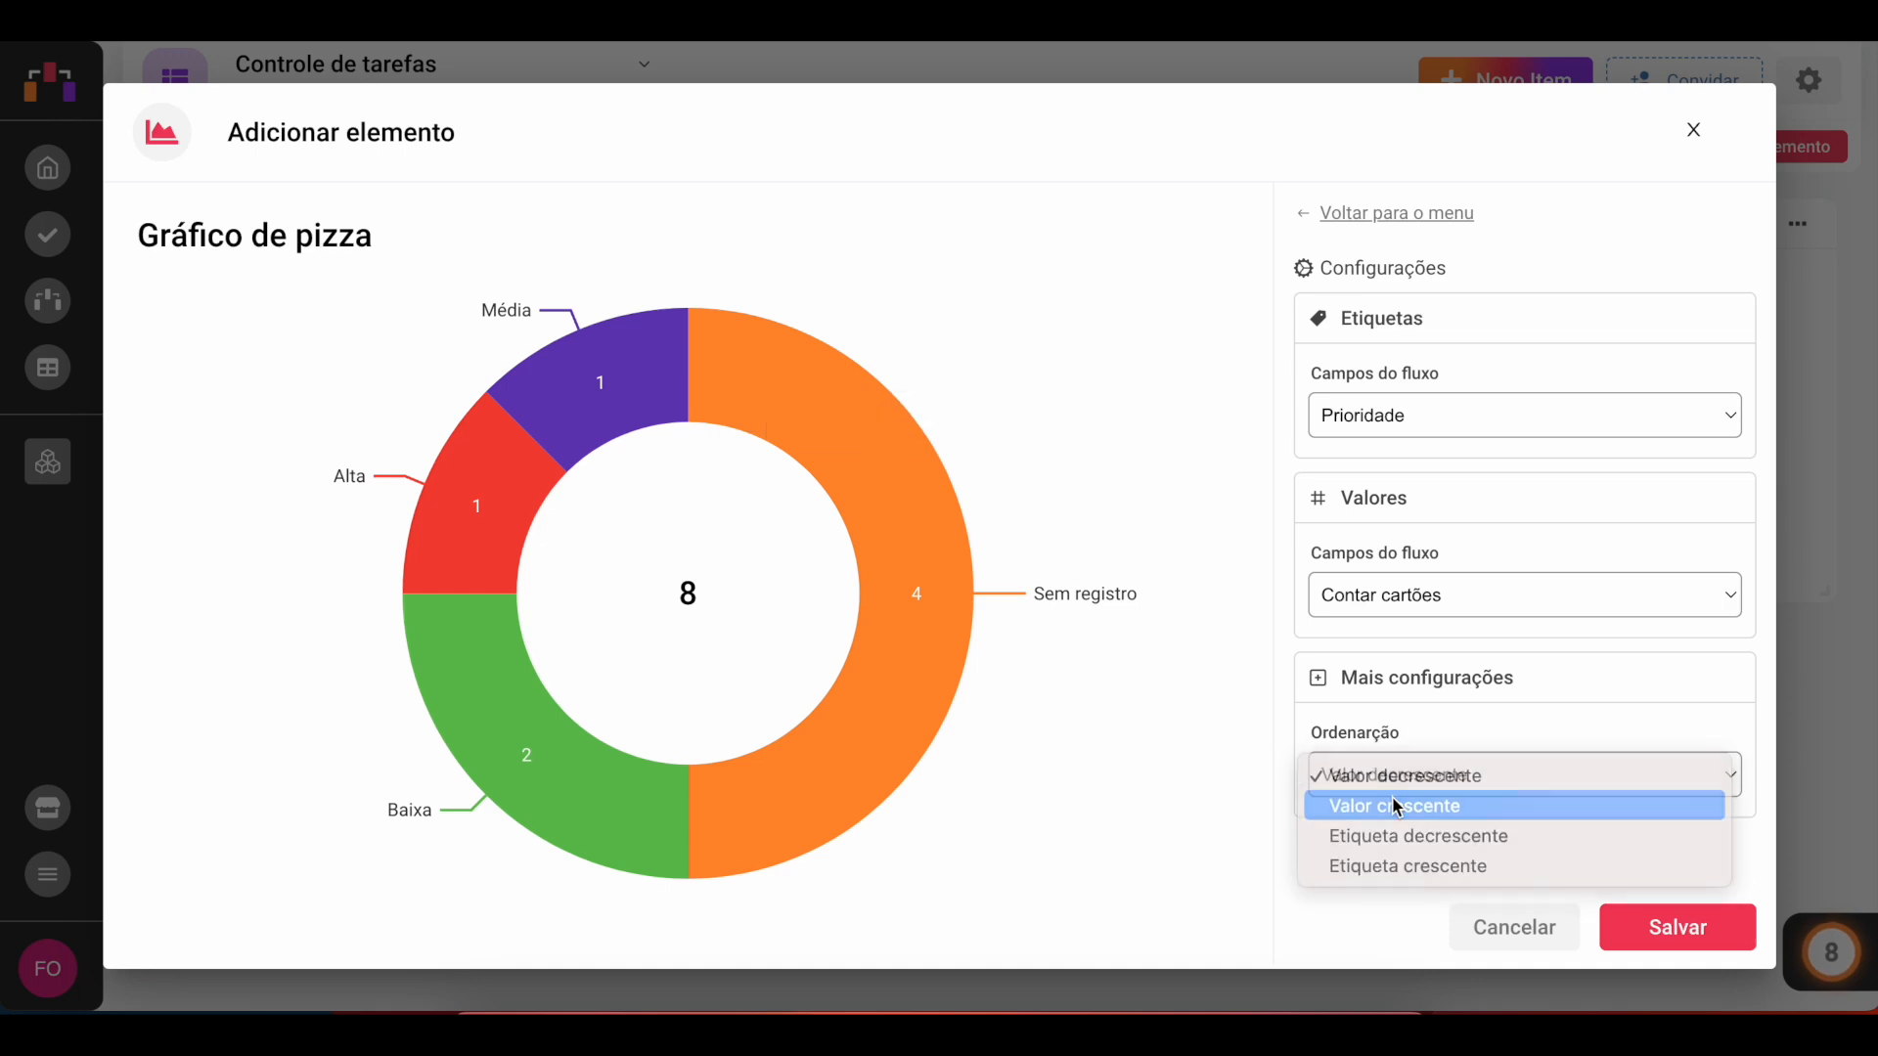
left_click(1395, 806)
left_click(1655, 929)
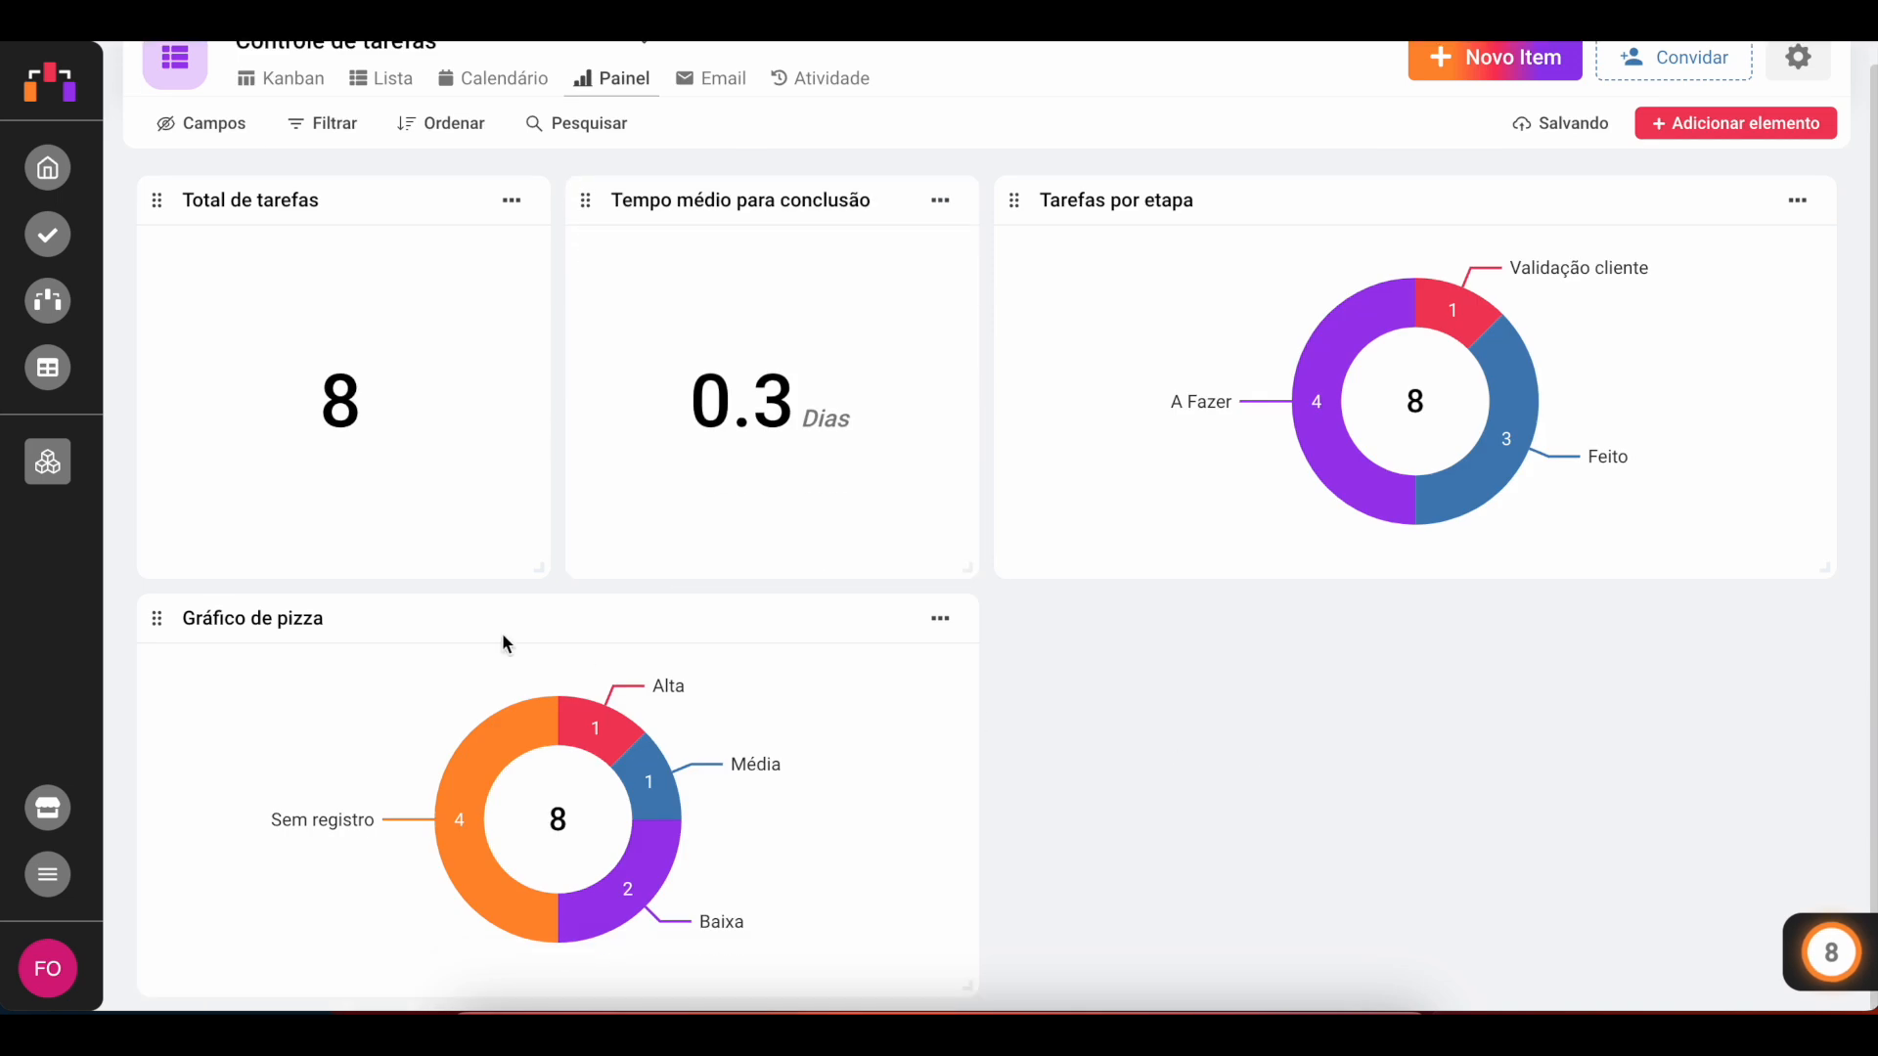
Step: Rename the new pie chart Tarefas por prioridade
left_click(323, 618)
triple_click(326, 617)
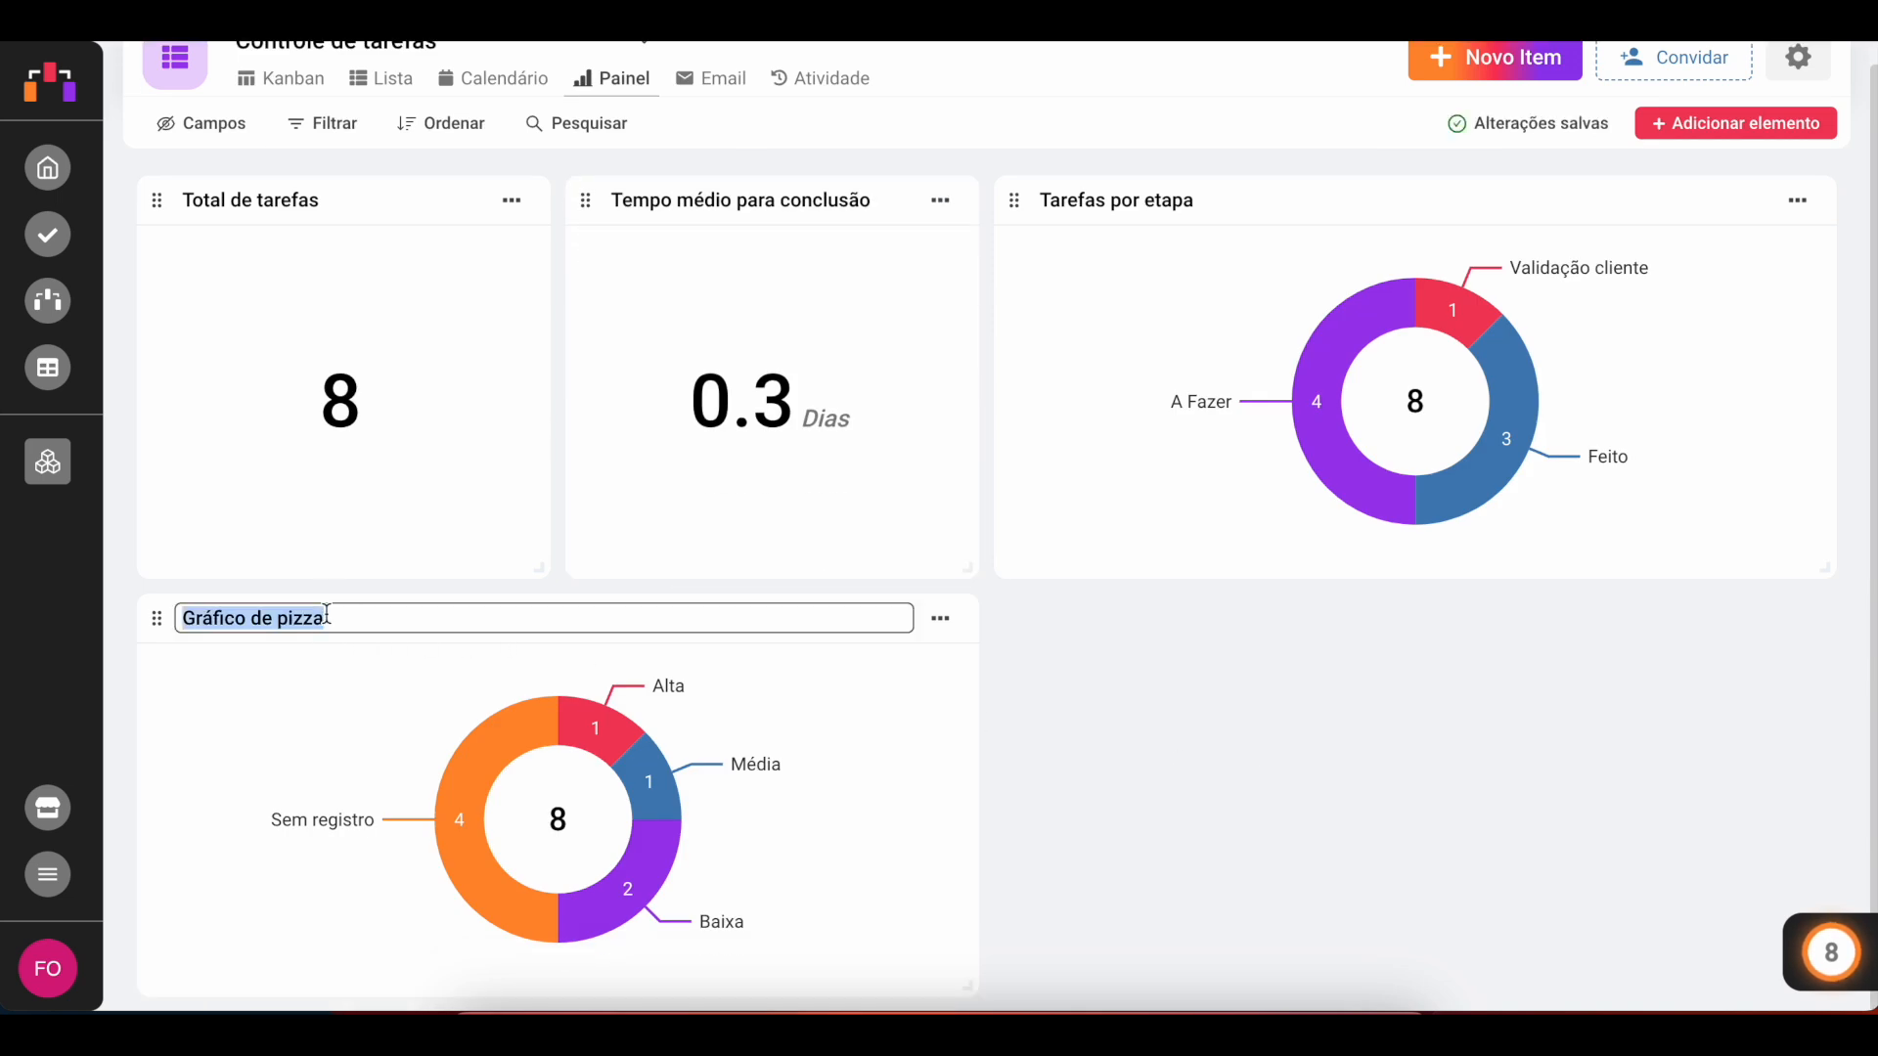
type("Tarefas por priorida")
key("BackSpace")
key("BackSpace")
type("idade")
key("Return")
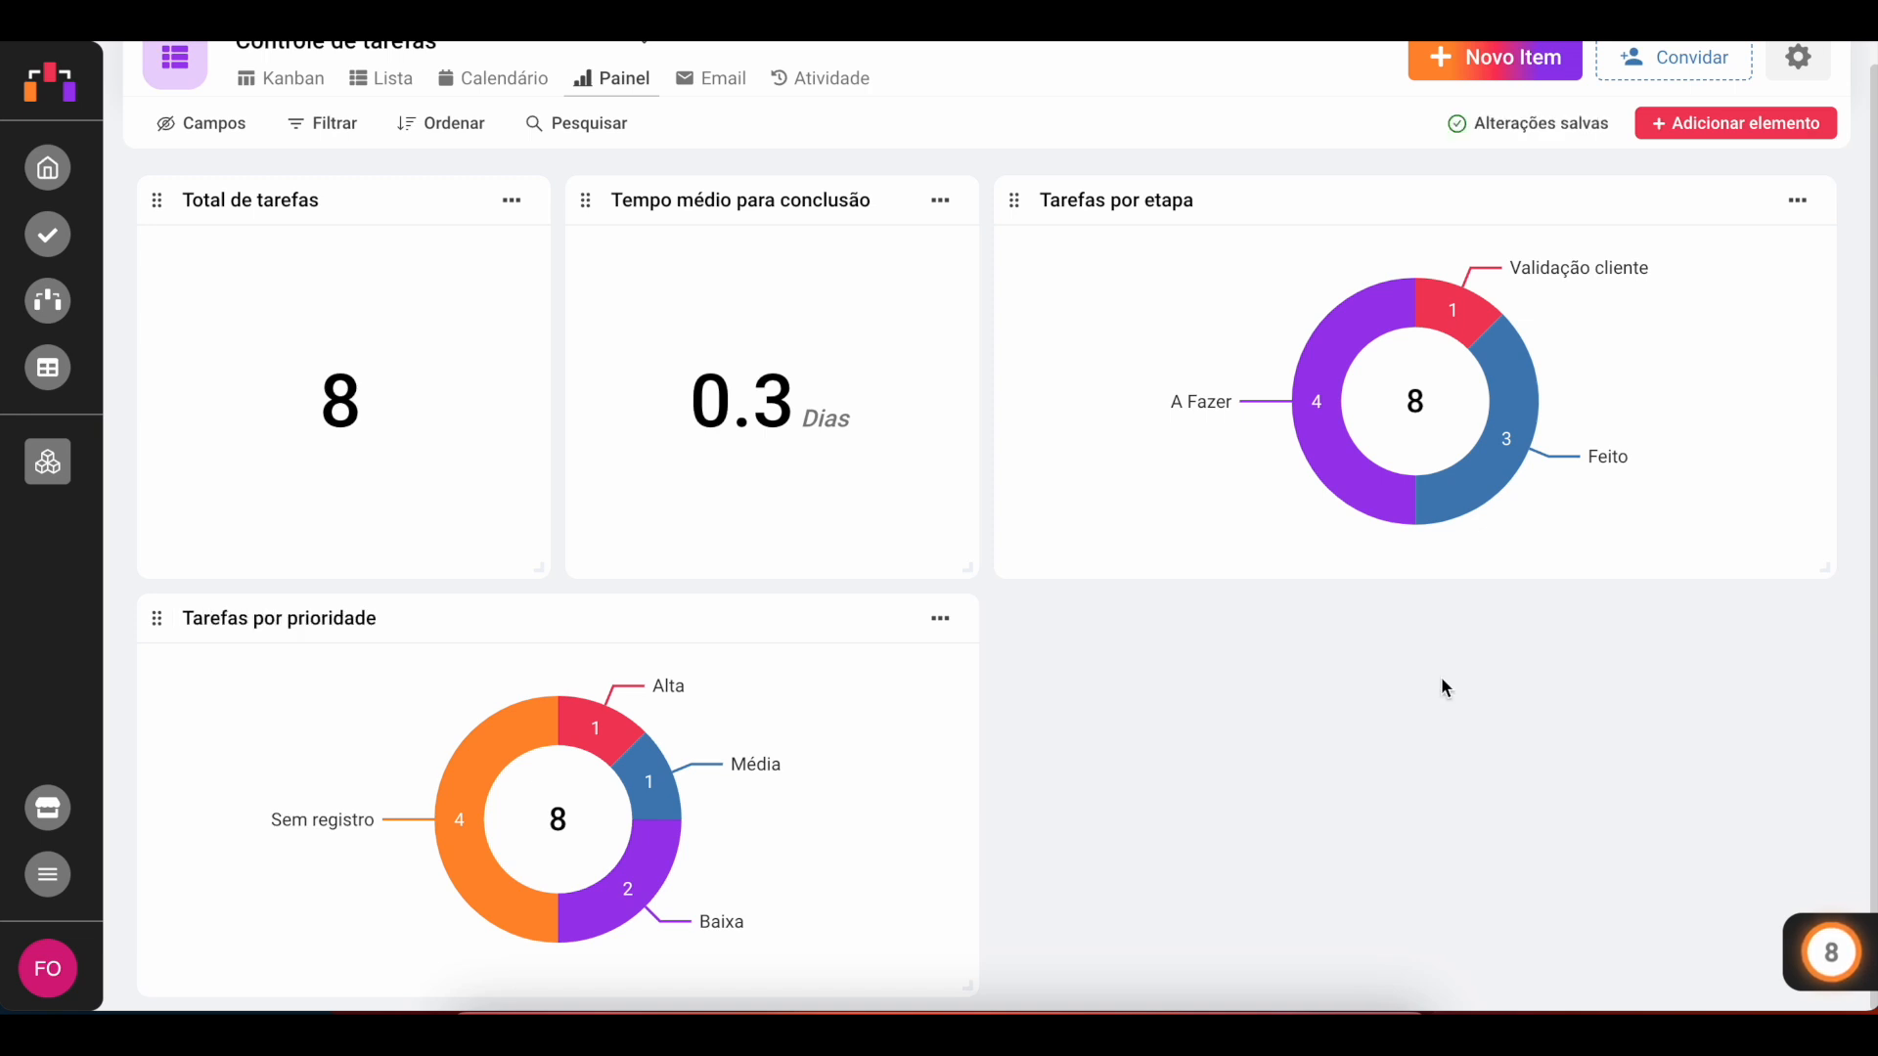
Step: Add a purple bar chart showing Tempo para Conclusão by Etapas
left_click(1734, 127)
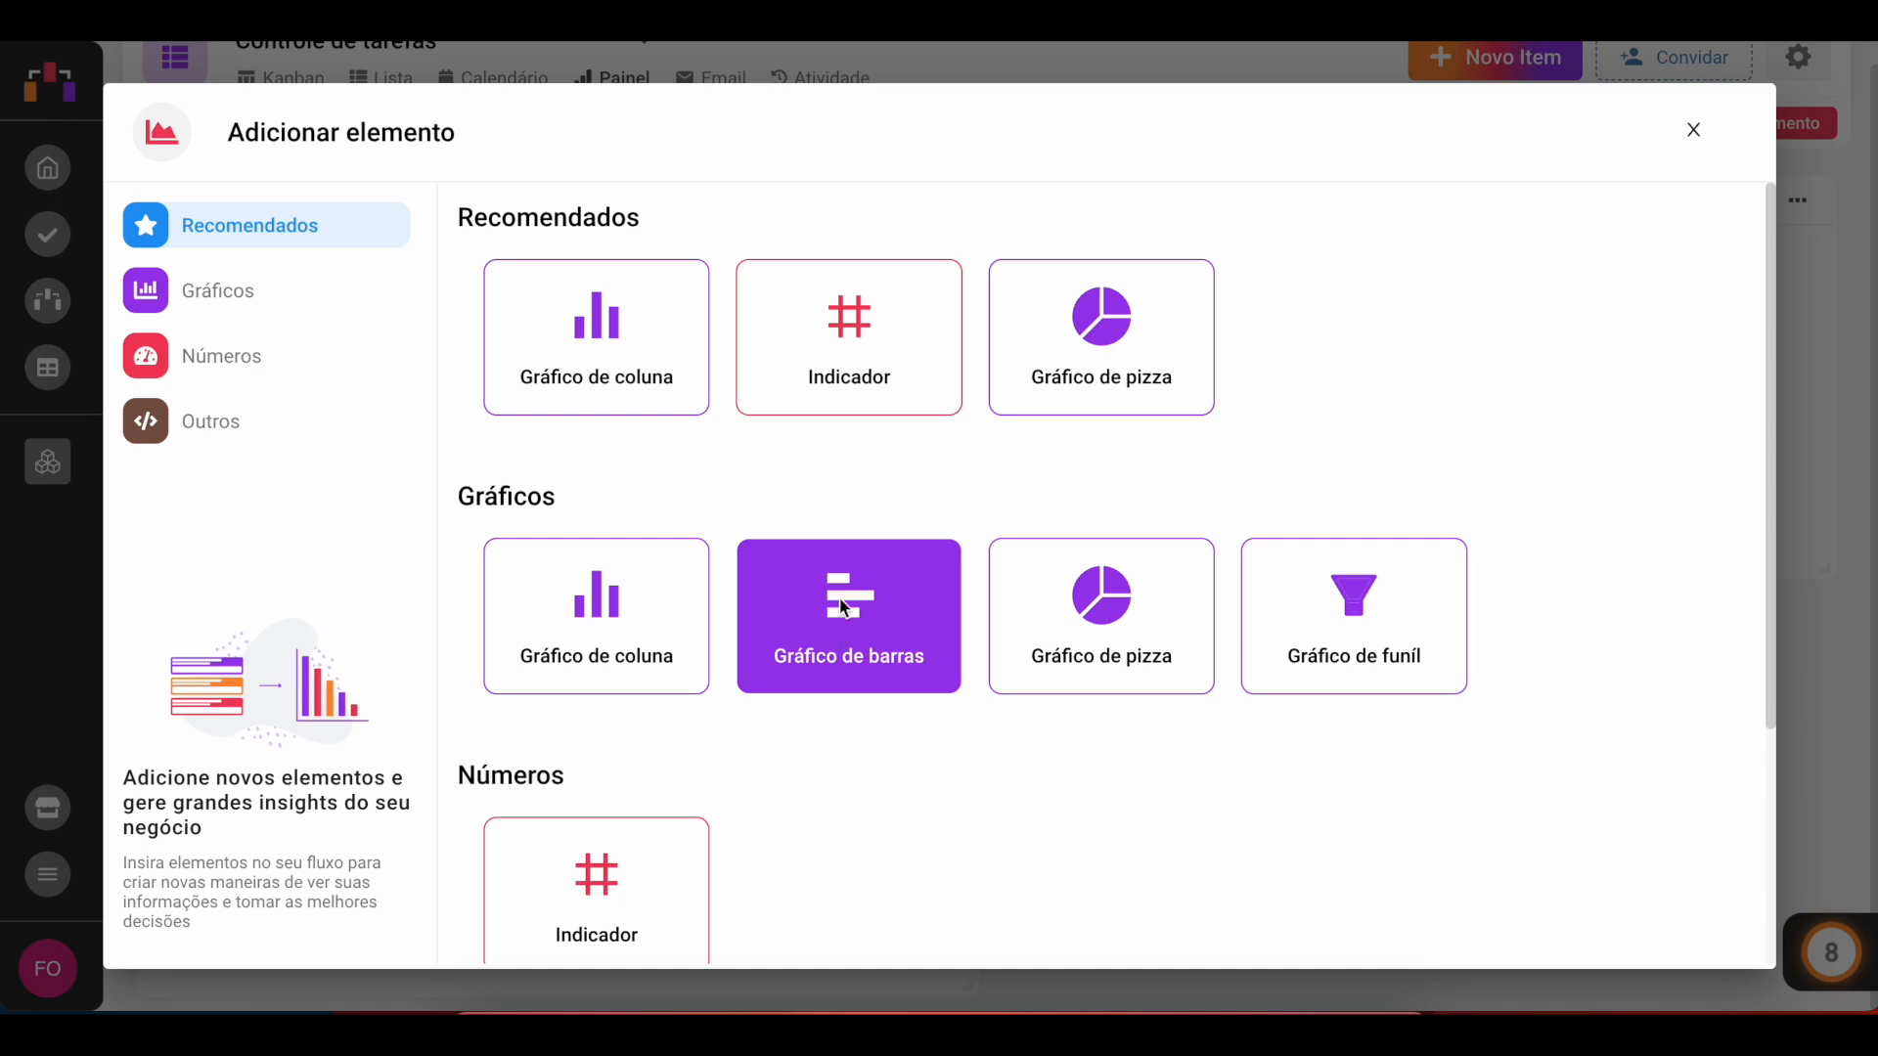
left_click(839, 626)
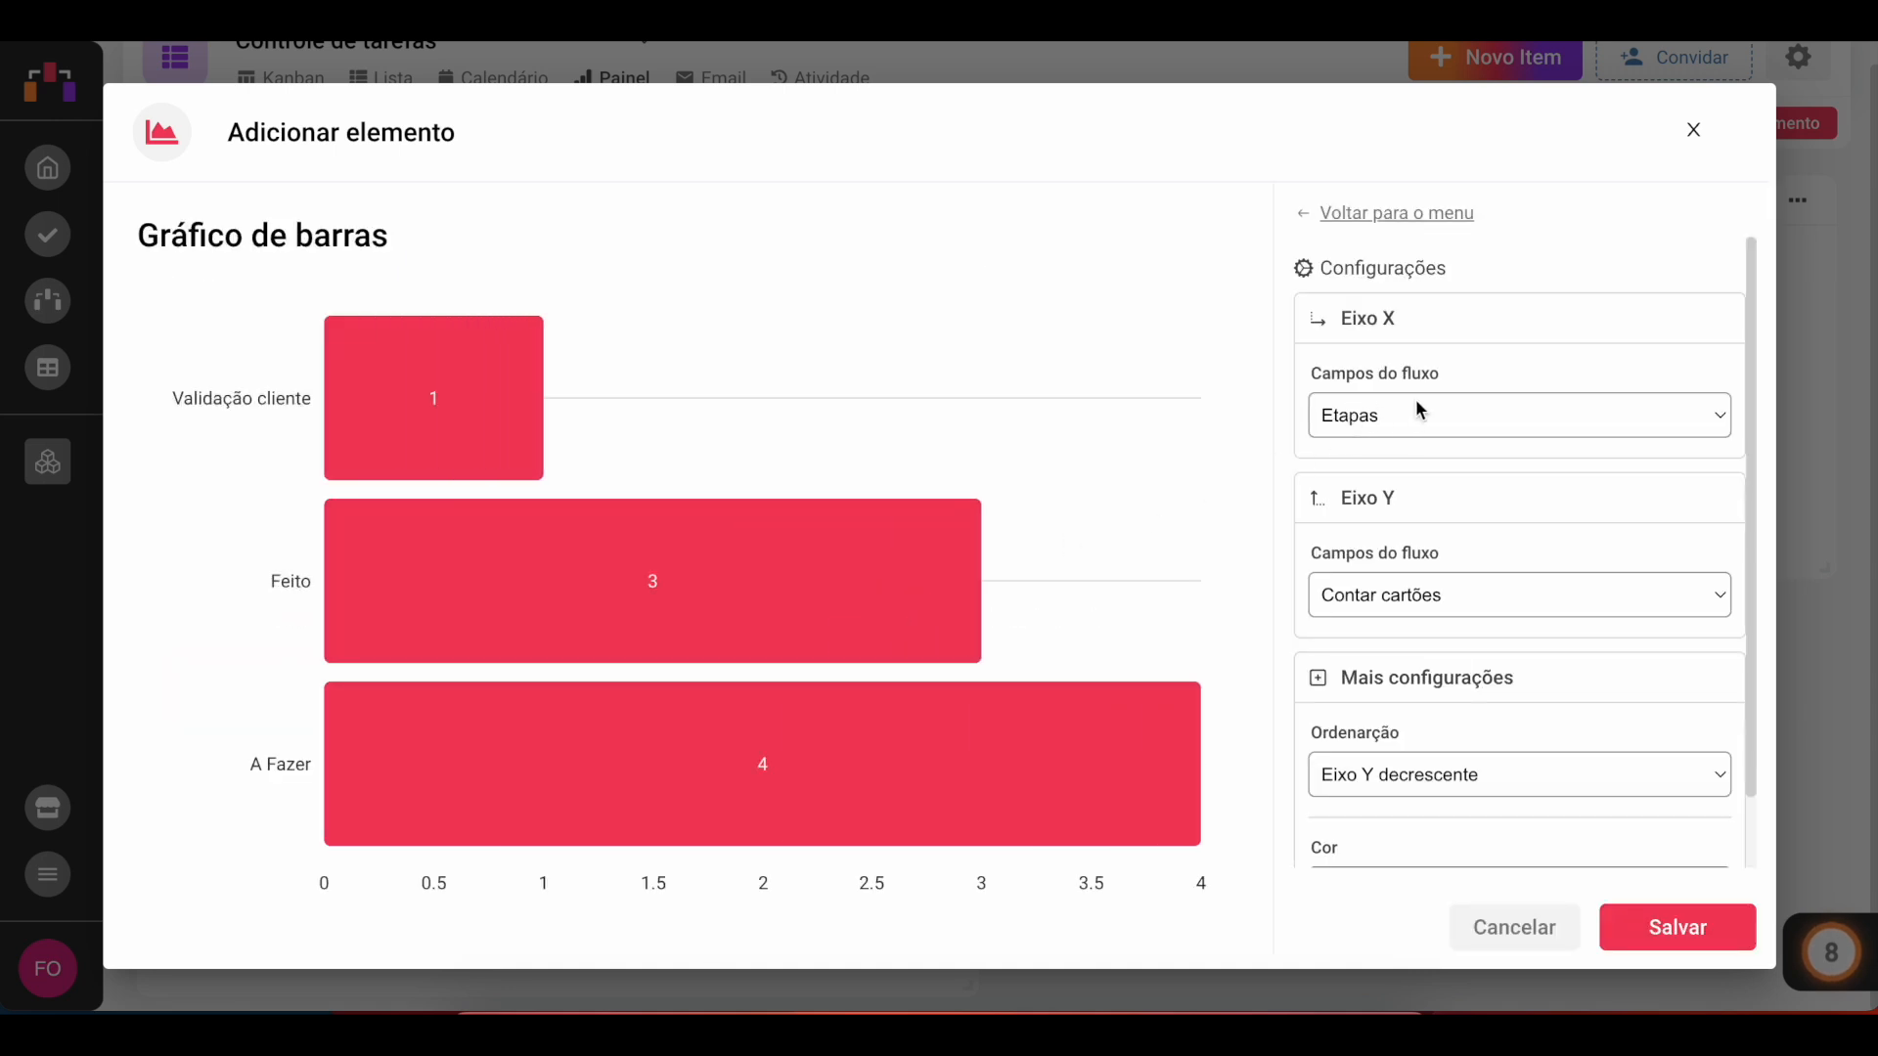
left_click(1434, 590)
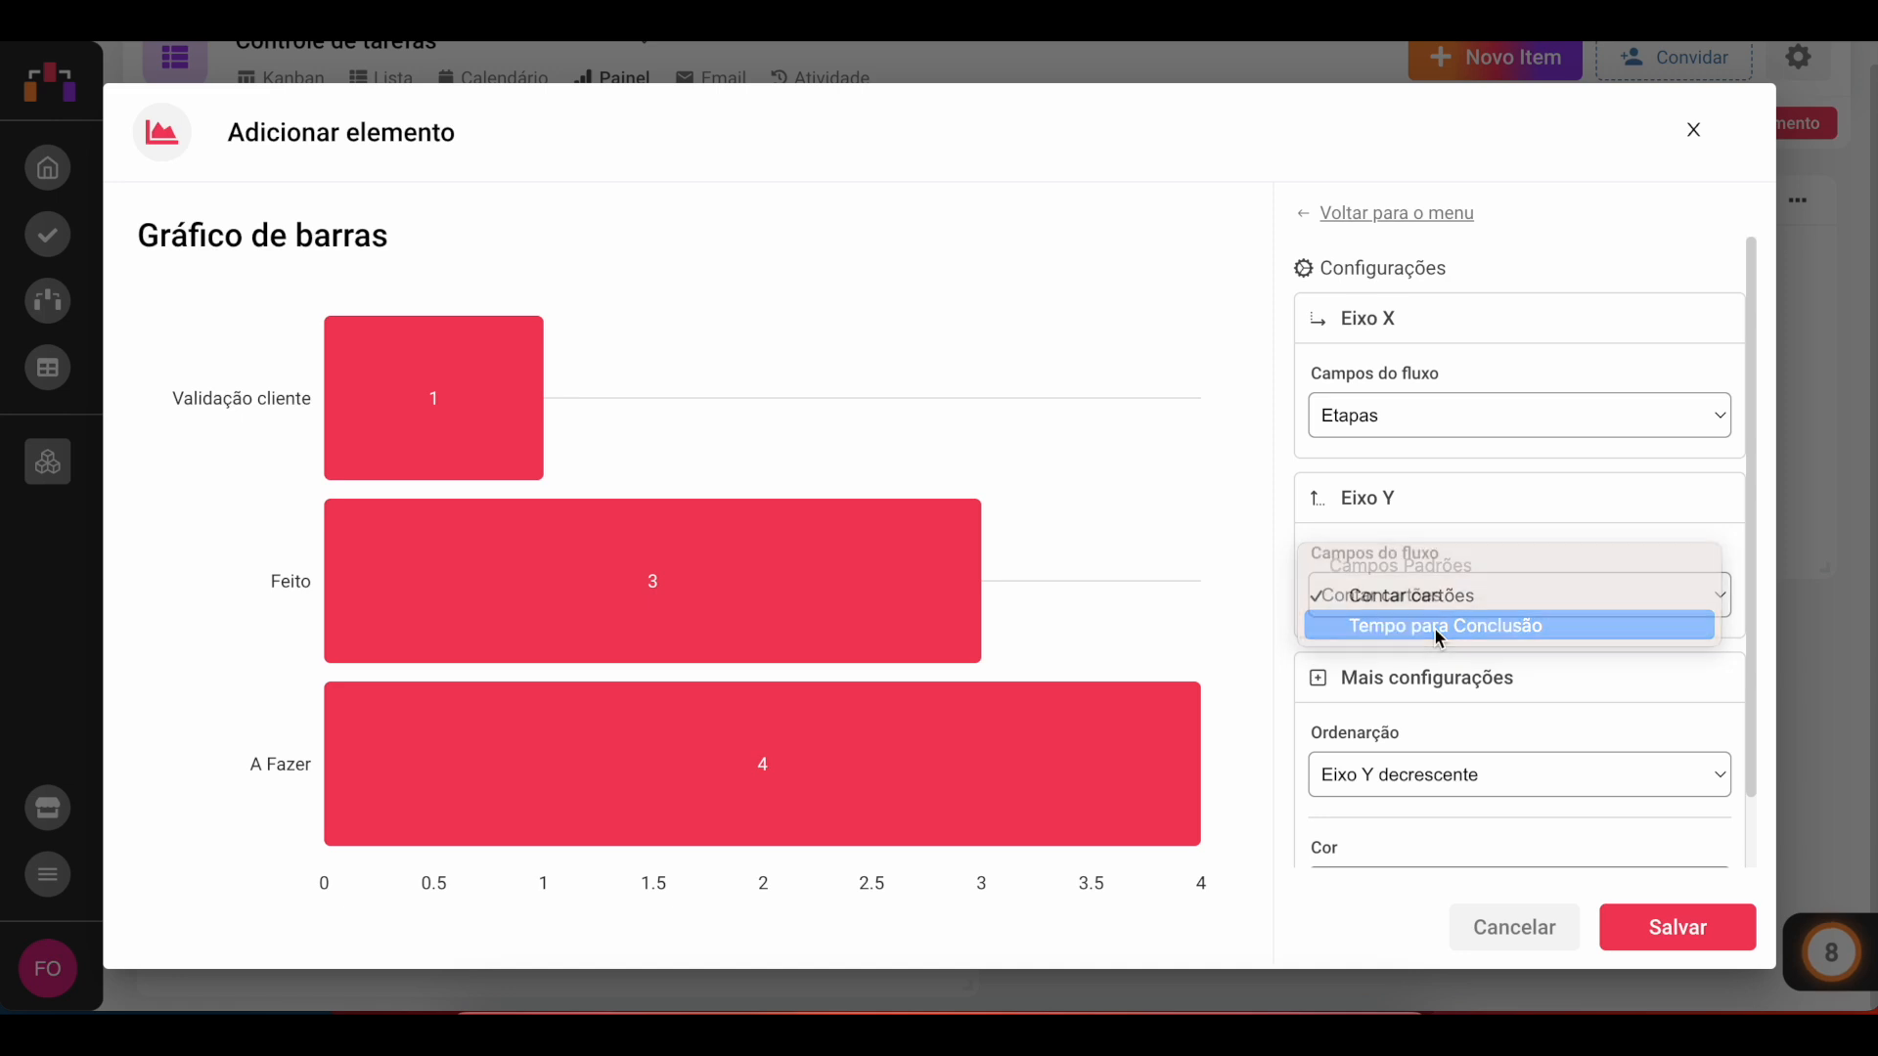
left_click(1434, 631)
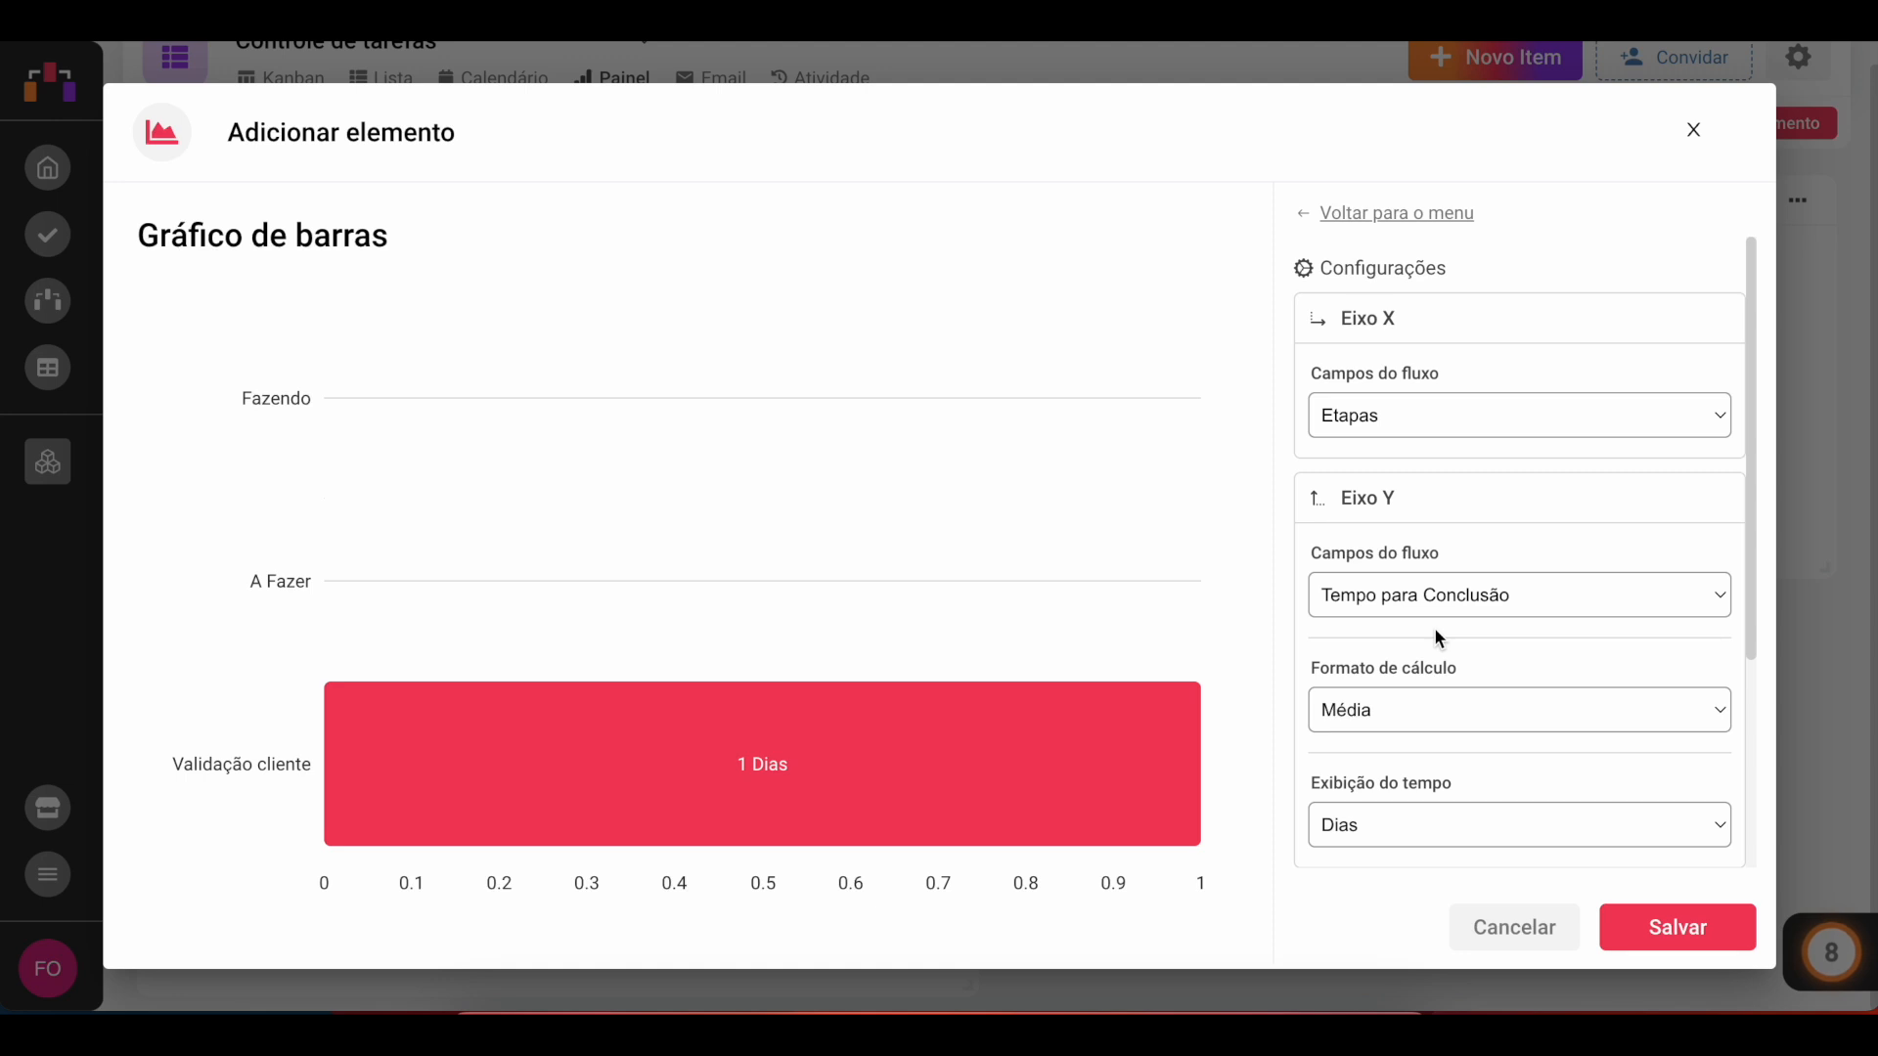
scroll(1465, 731, "down", 3)
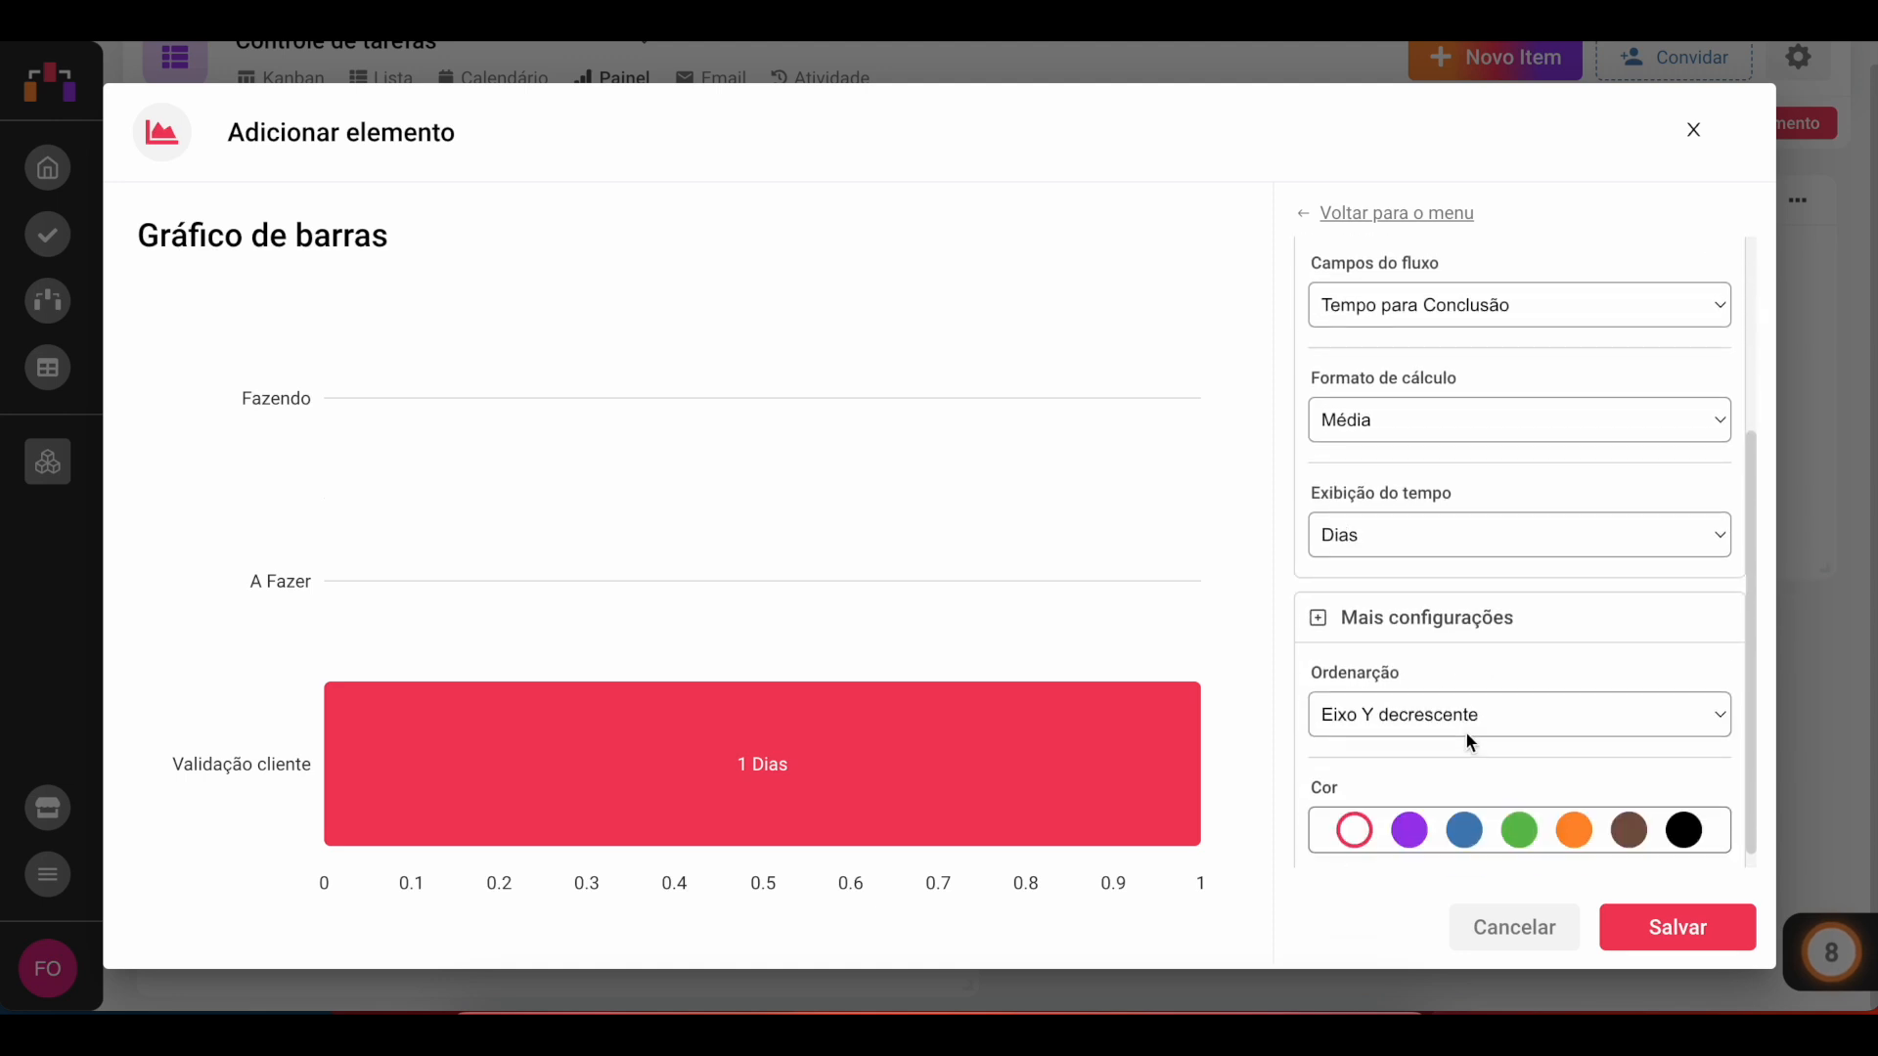
left_click(1410, 811)
left_click(1672, 924)
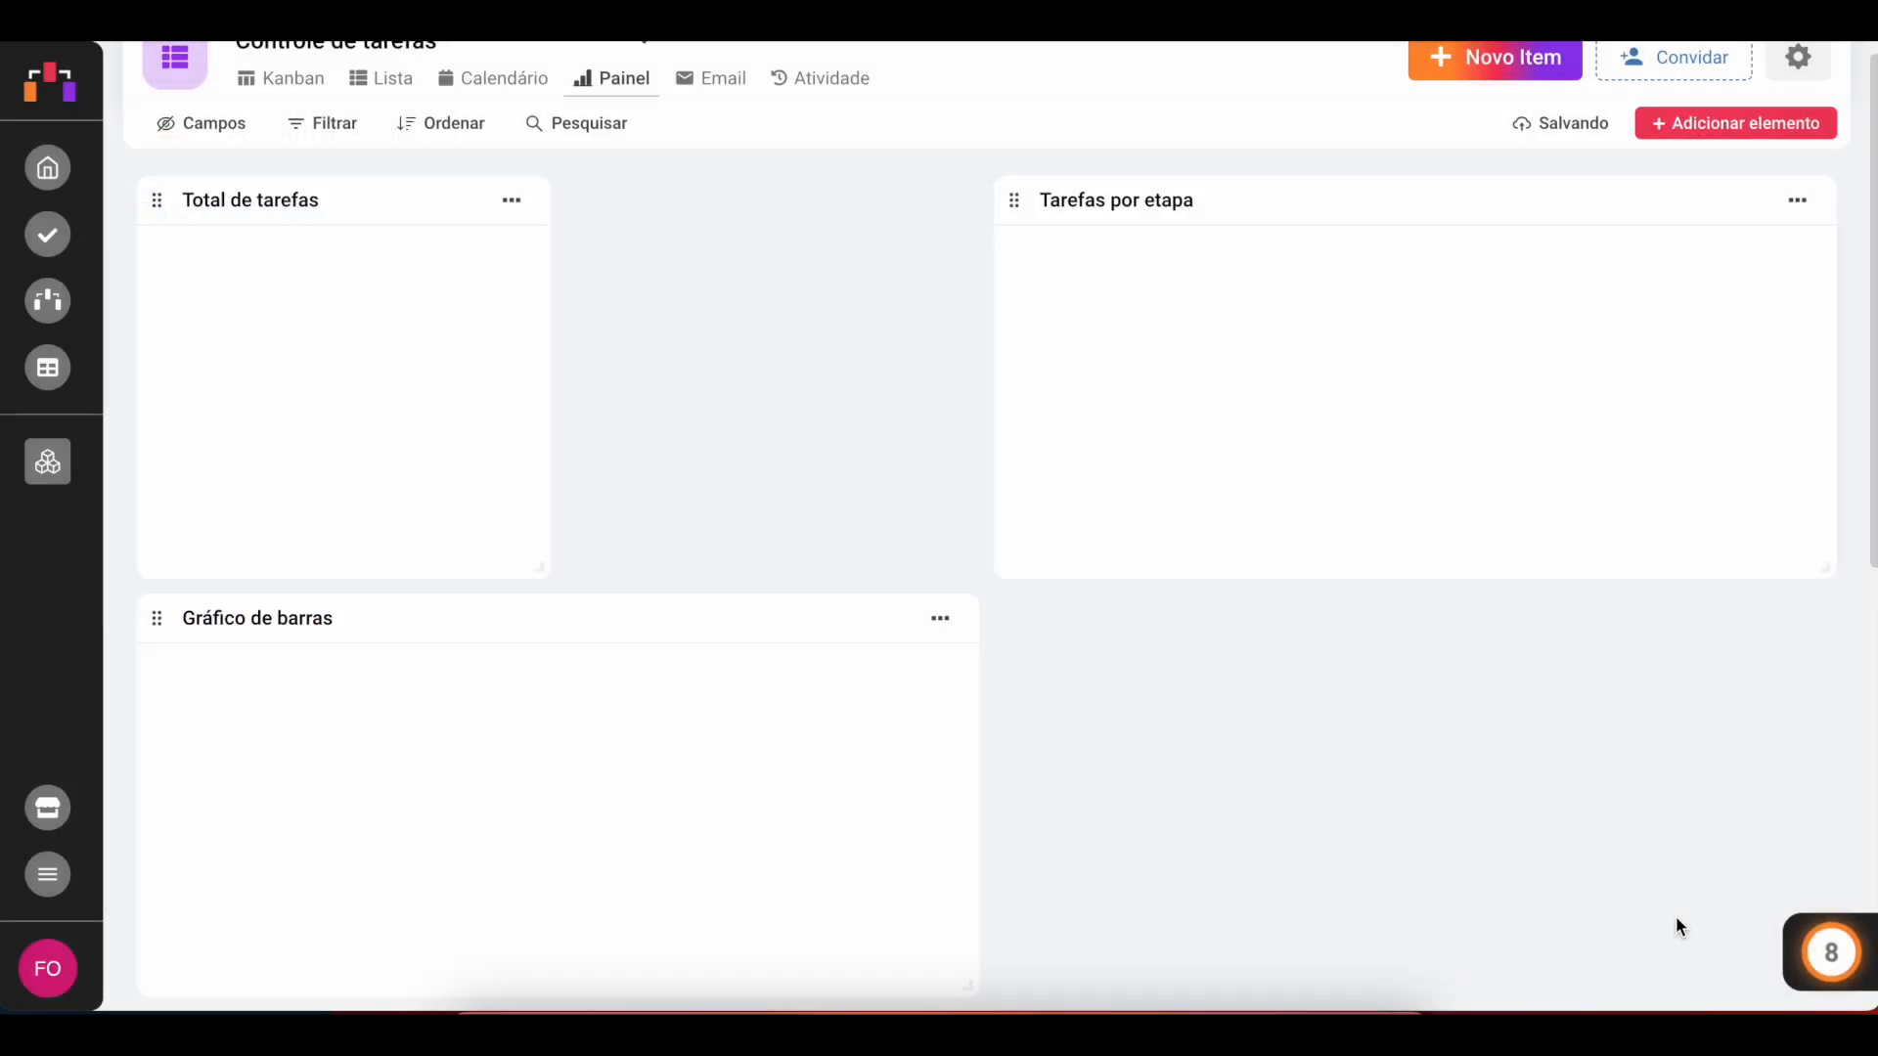
Step: Move the bar chart beside Tarefas por prioridade and rename it Tempo médio por etapa
scroll(1201, 777, "down", 3)
scroll(1199, 778, "down", 2)
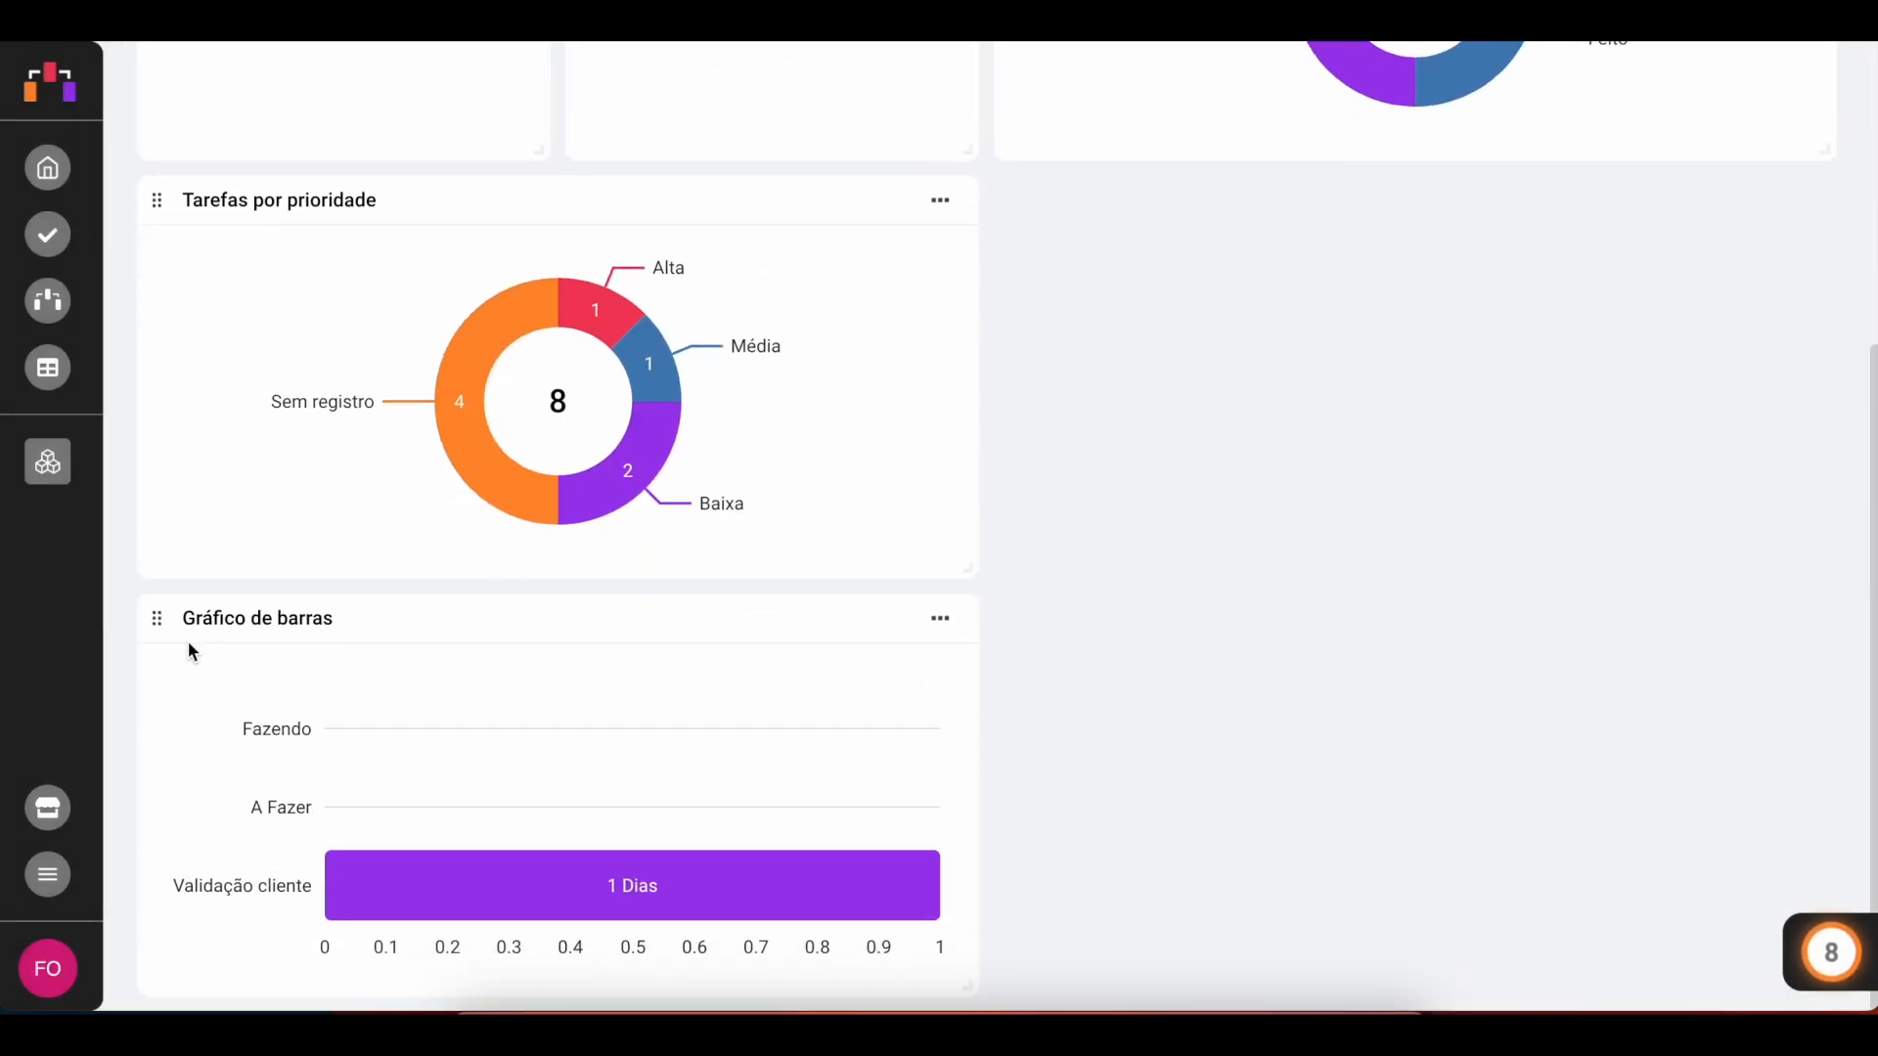
left_click_drag(156, 618, 1060, 700)
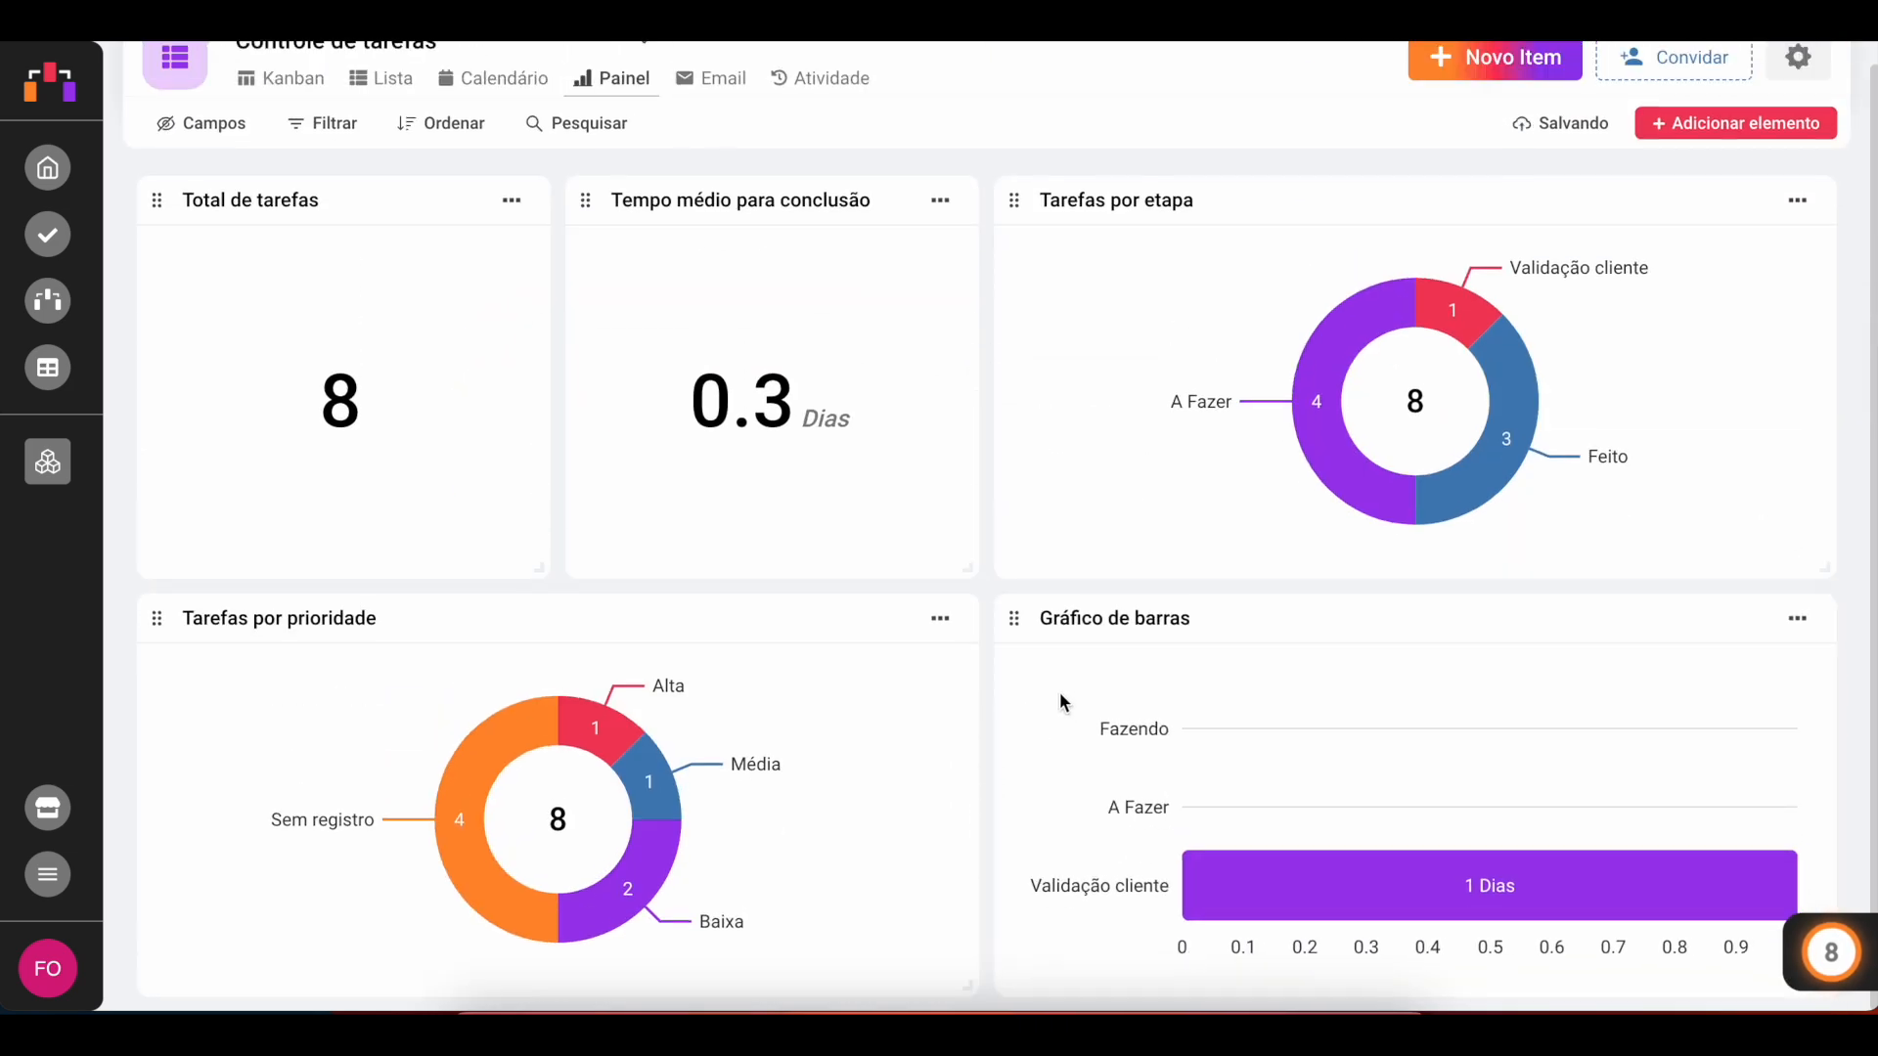
left_click(1123, 614)
key("ctrl+a")
type("Temp")
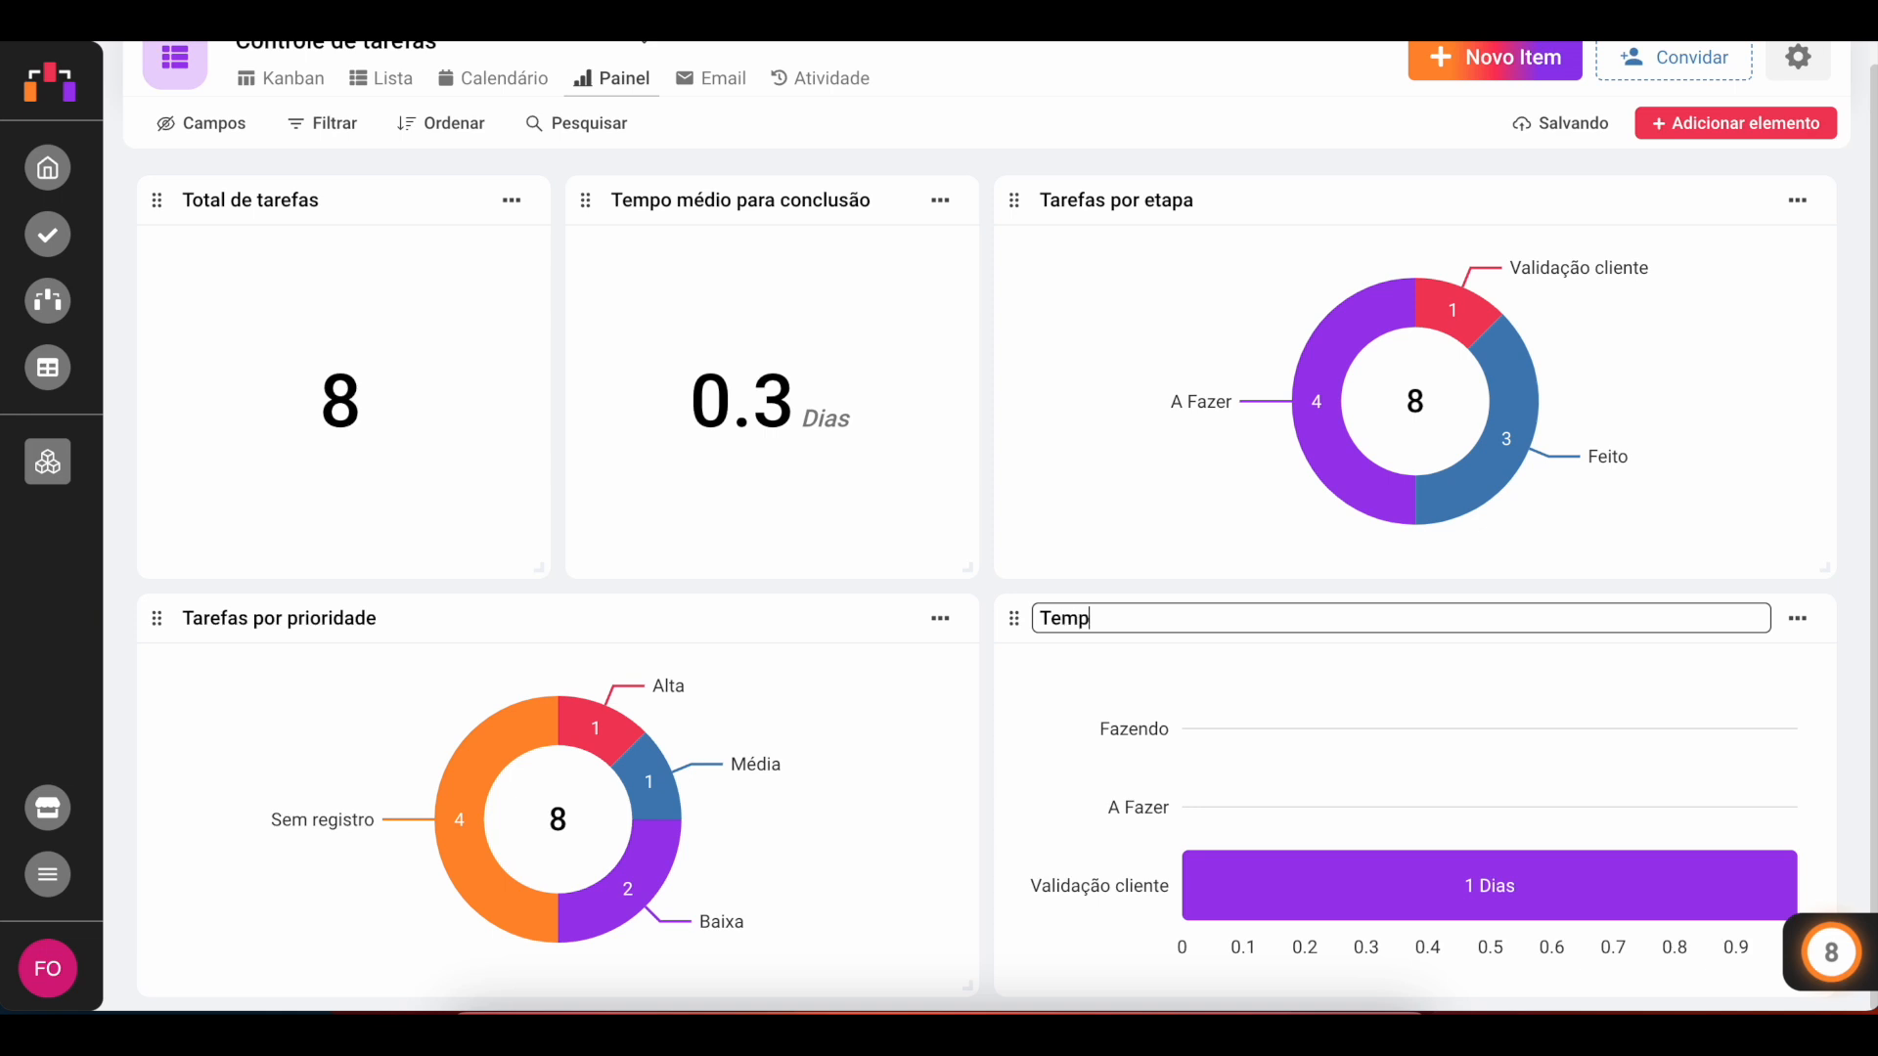
type("o médio por etapa")
left_click(991, 617)
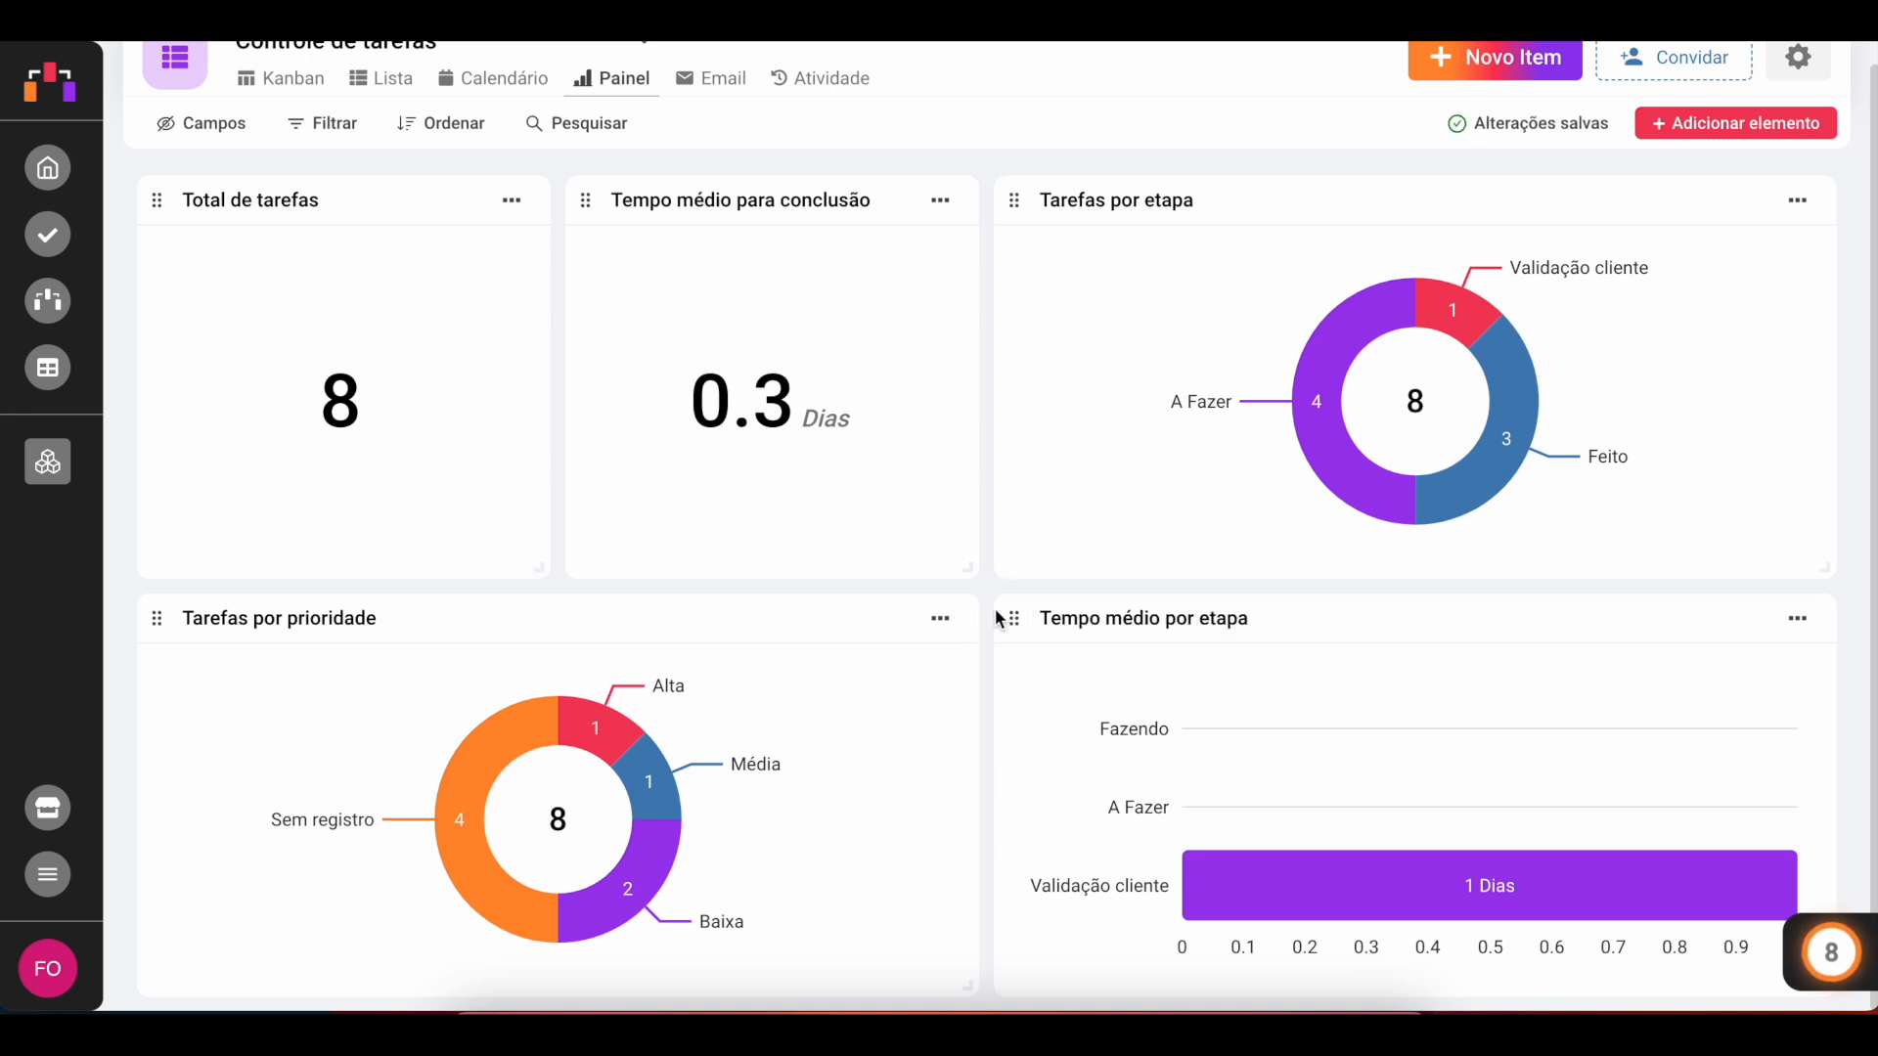
Step: Add a green column chart of card counts by Cliente
left_click(1717, 137)
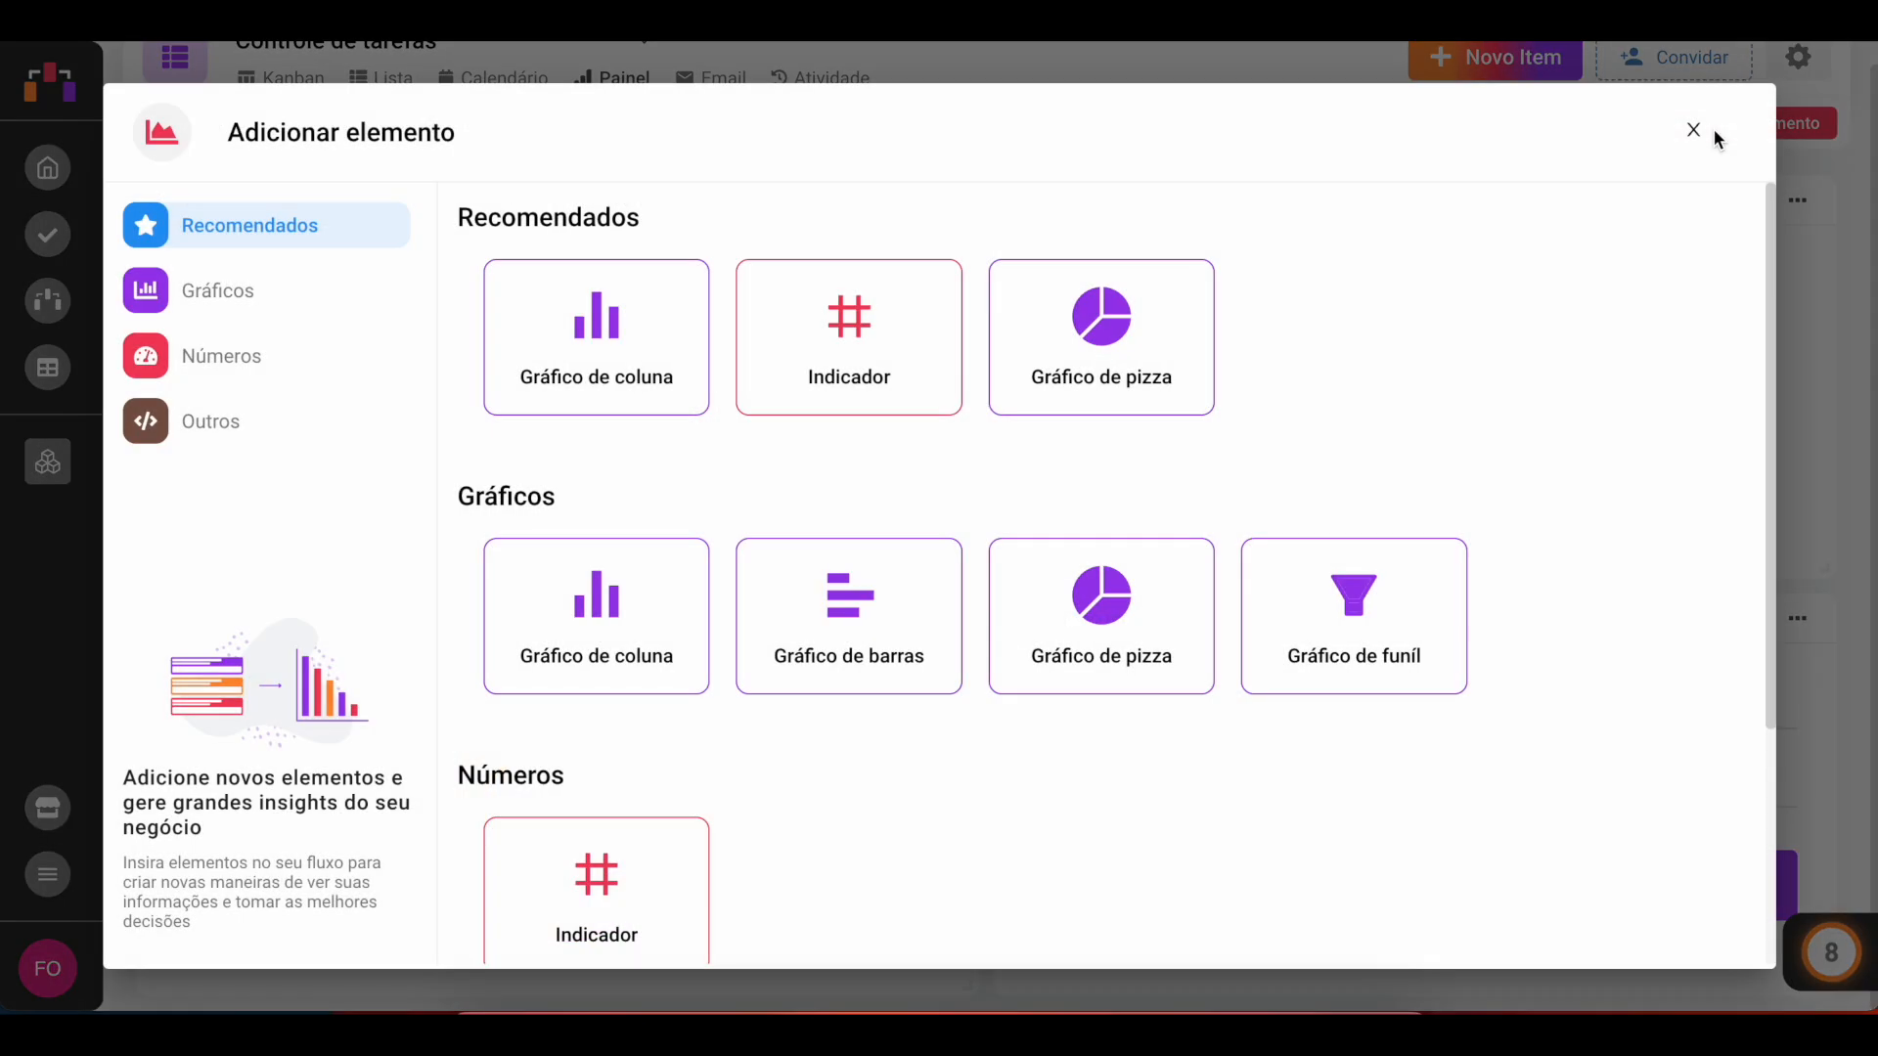
left_click(603, 620)
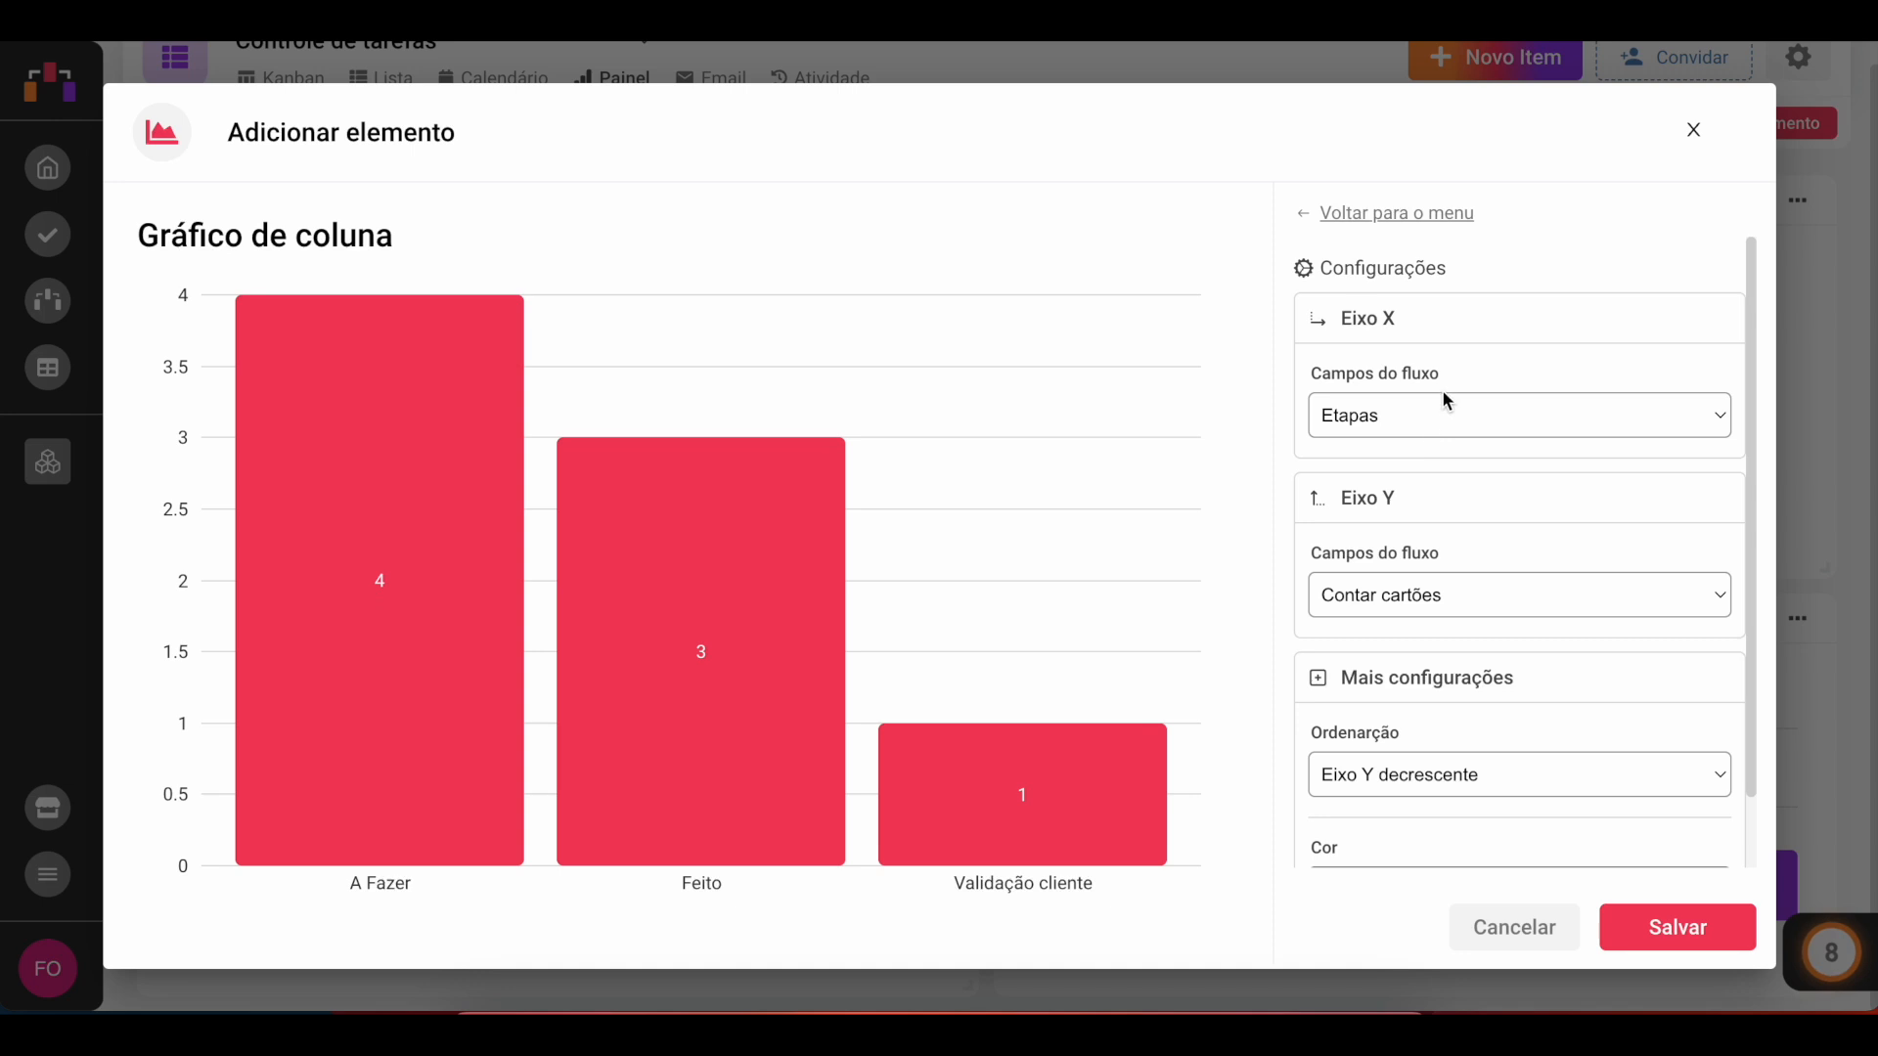
left_click(1374, 418)
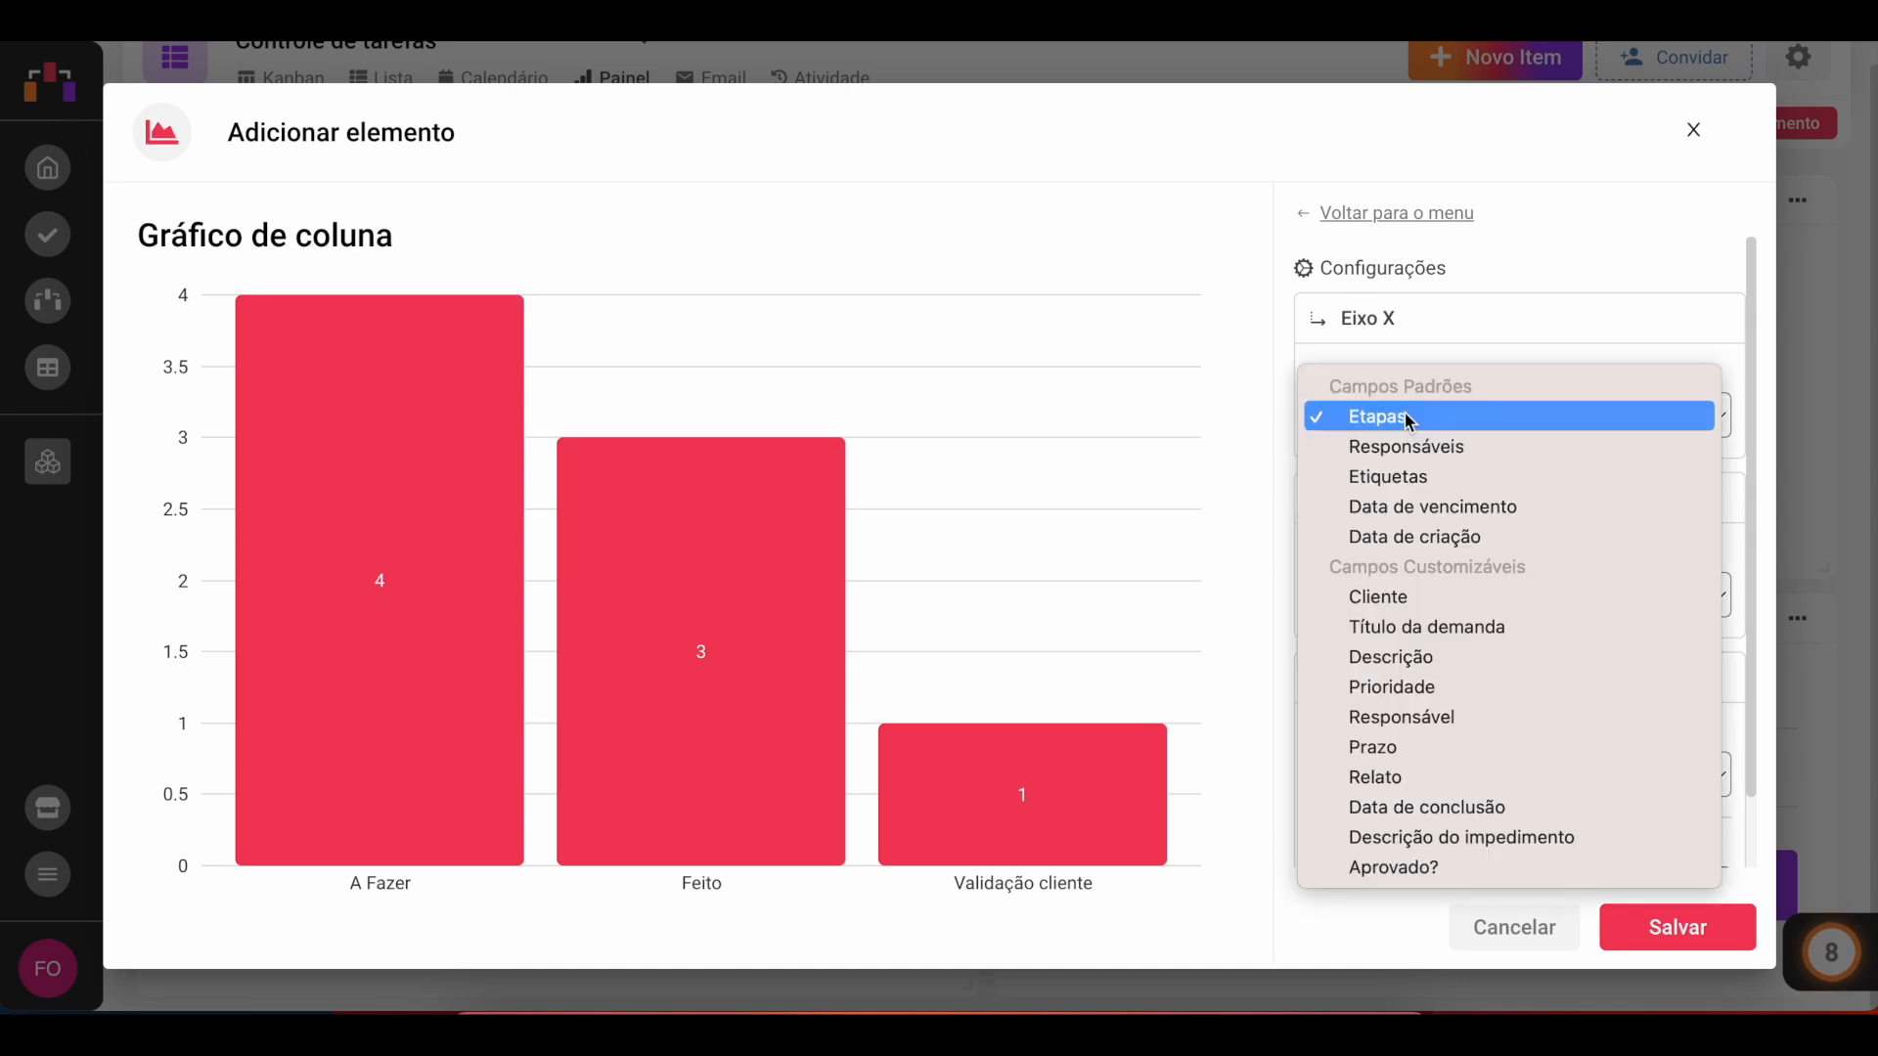
left_click(1433, 599)
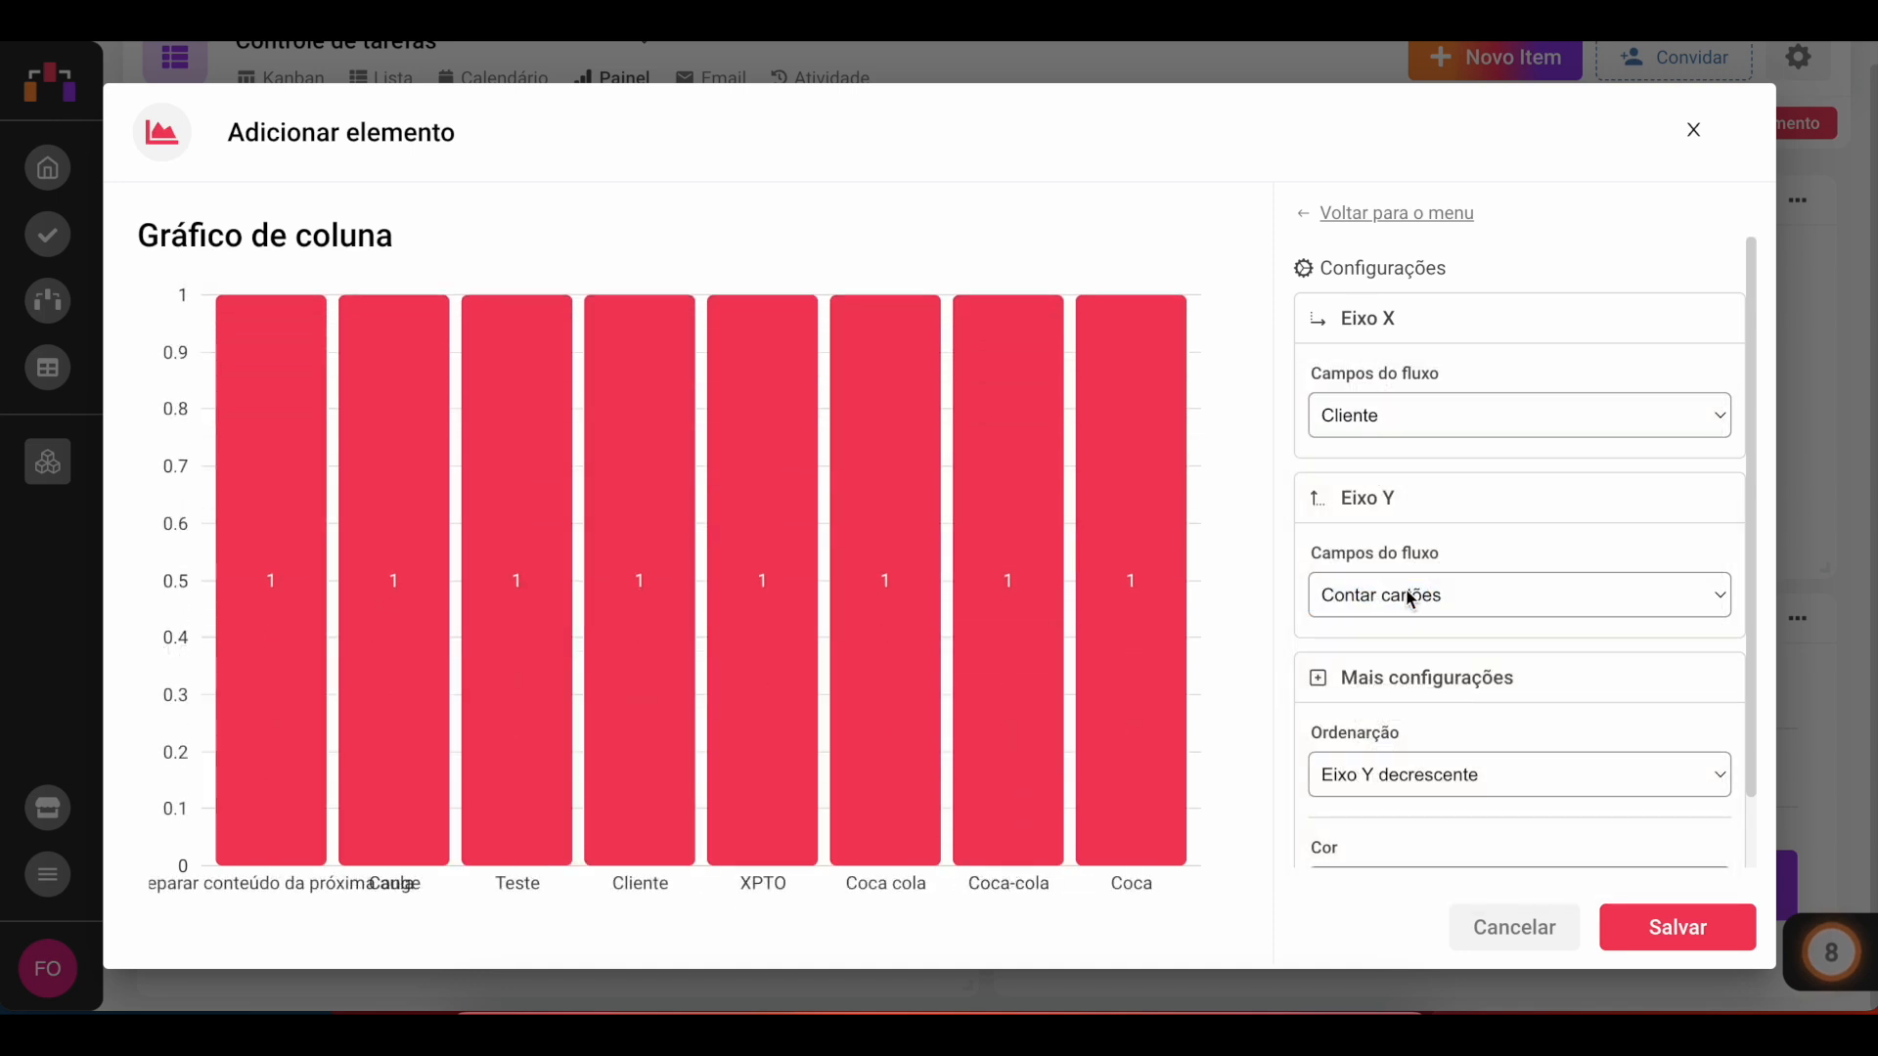
scroll(1484, 595, "down", 1)
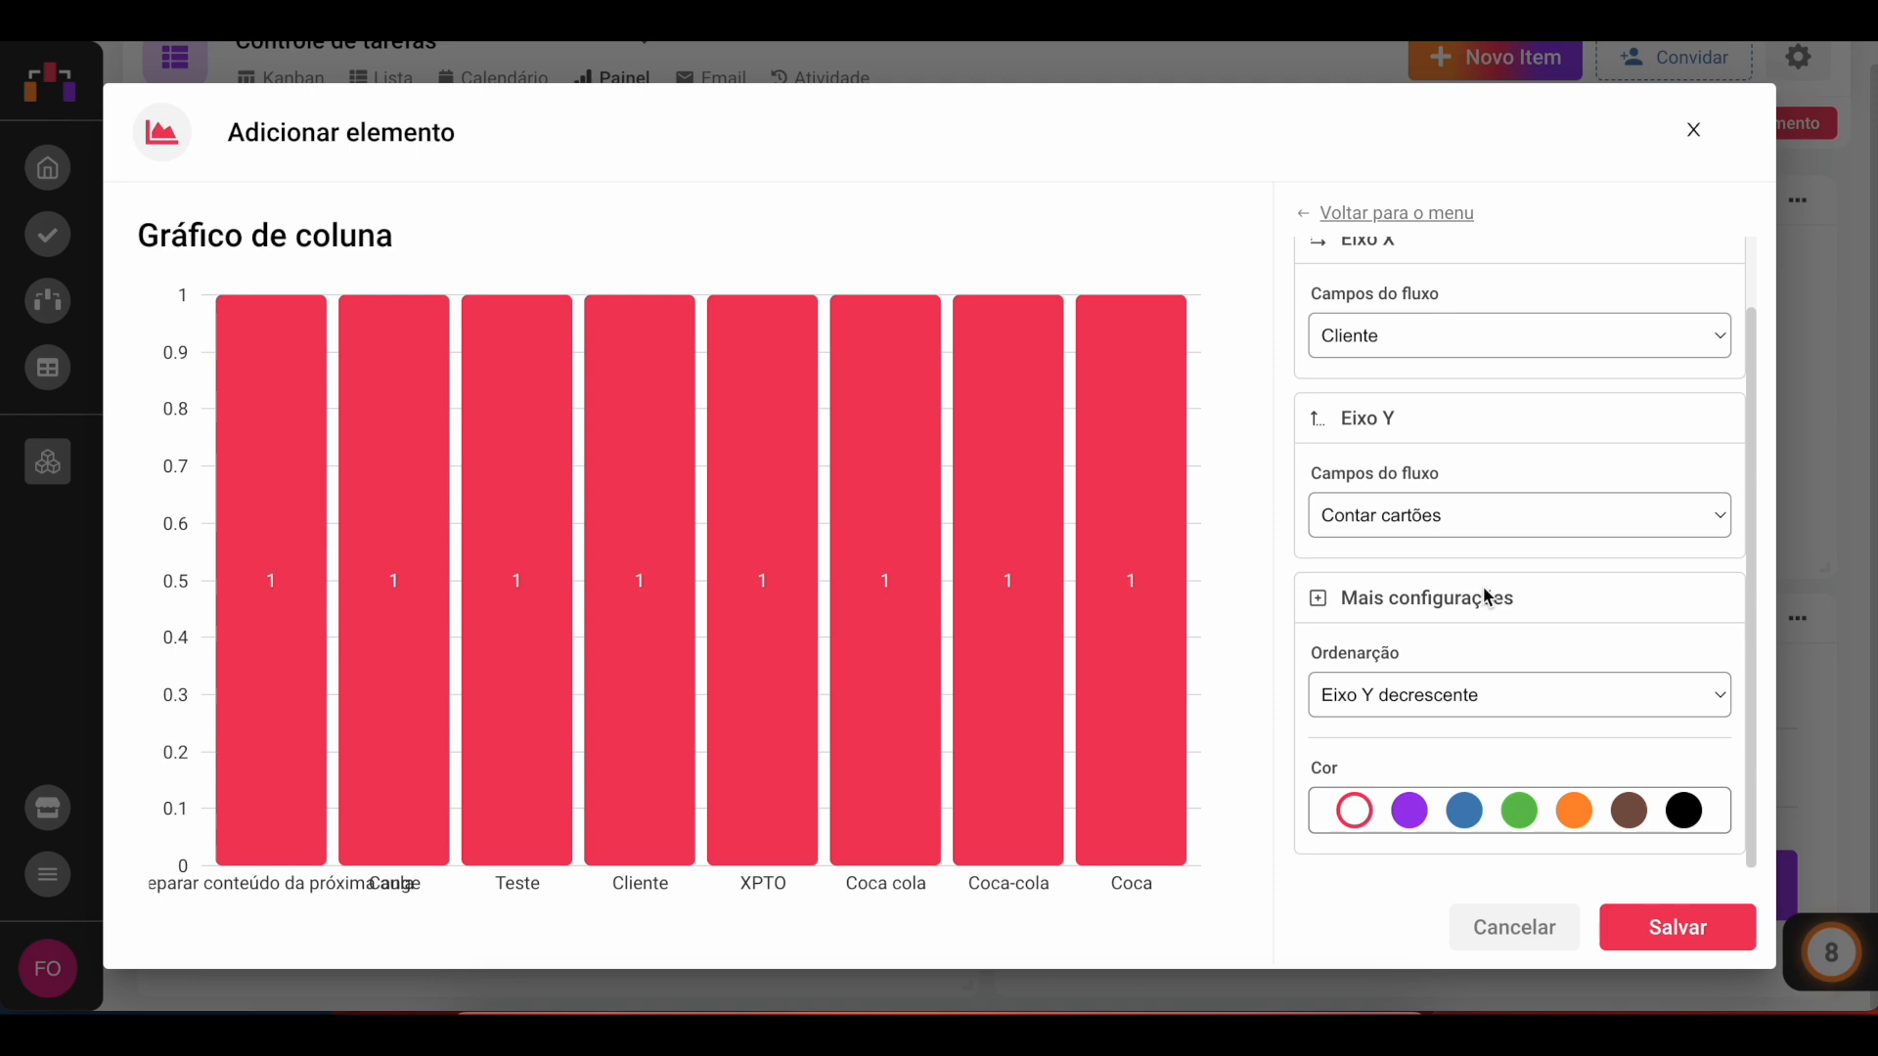
left_click(1519, 811)
left_click(1646, 923)
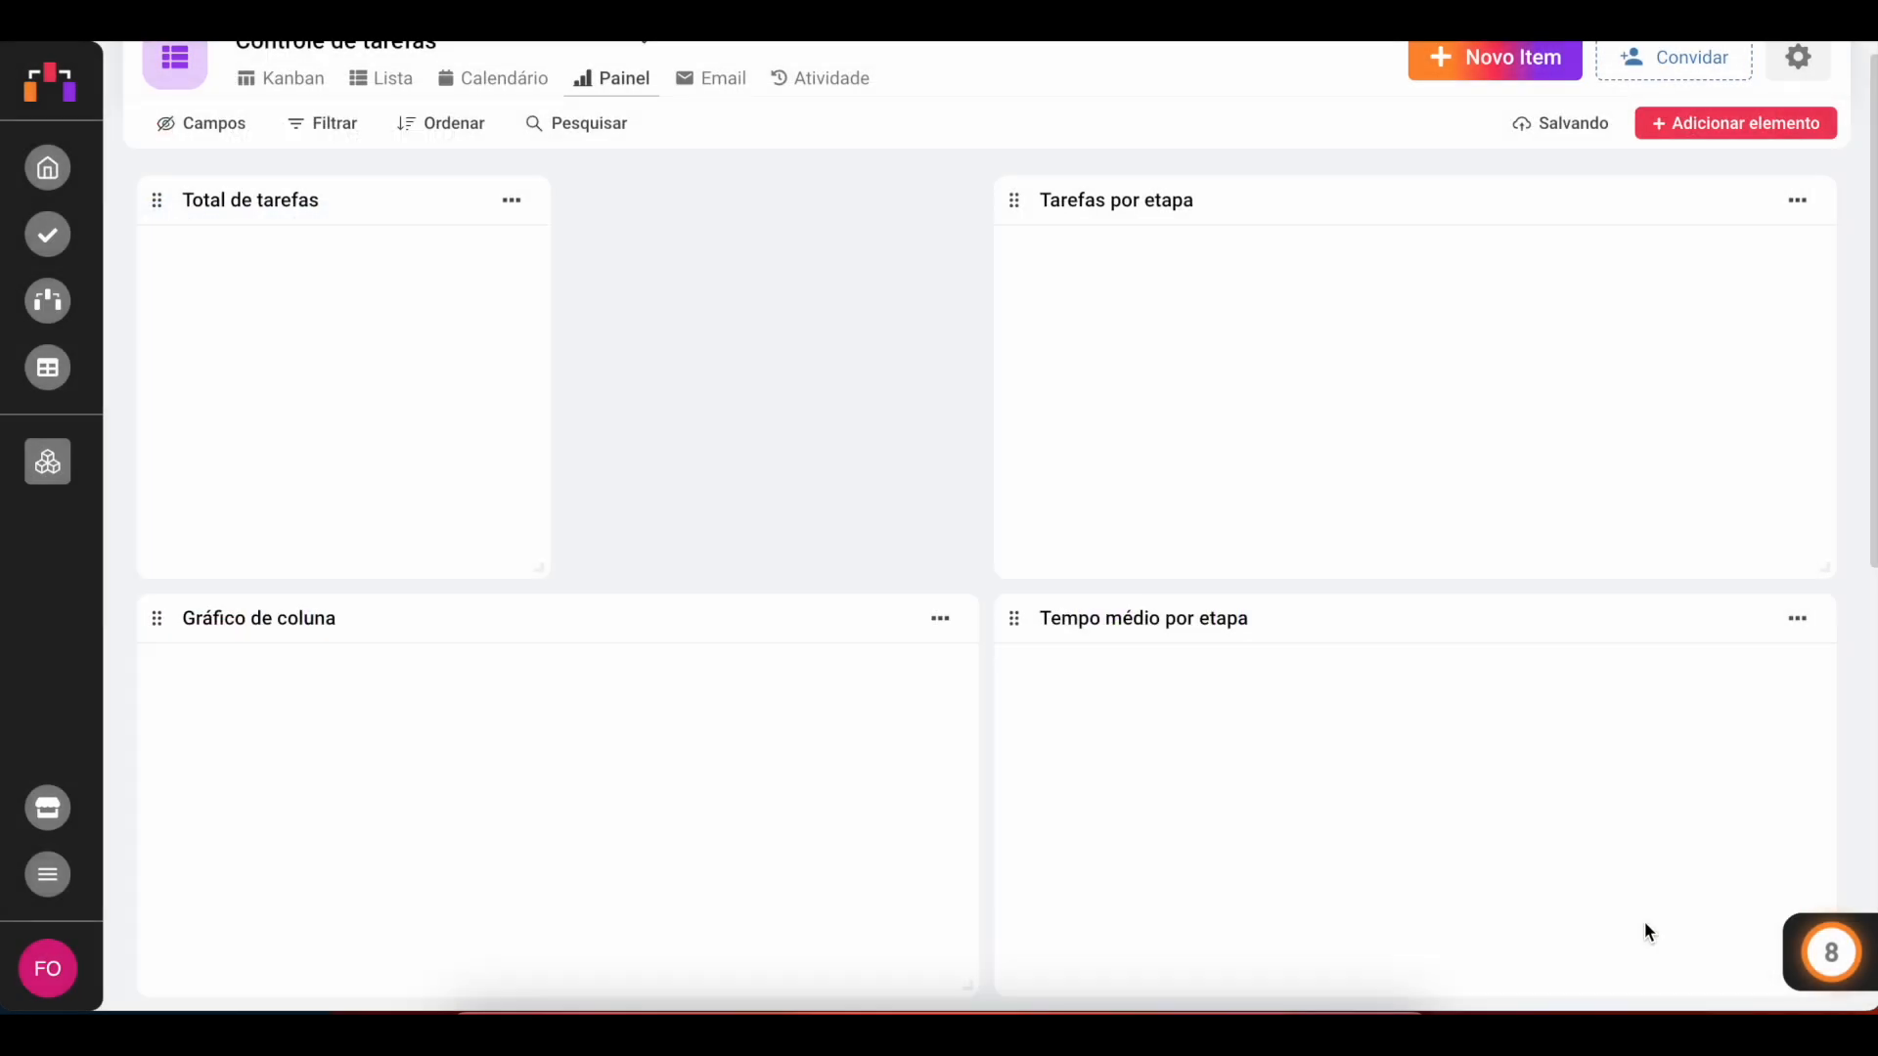
Step: Stretch the column chart across the full width of the dashboard
scroll(1289, 702, "down", 4)
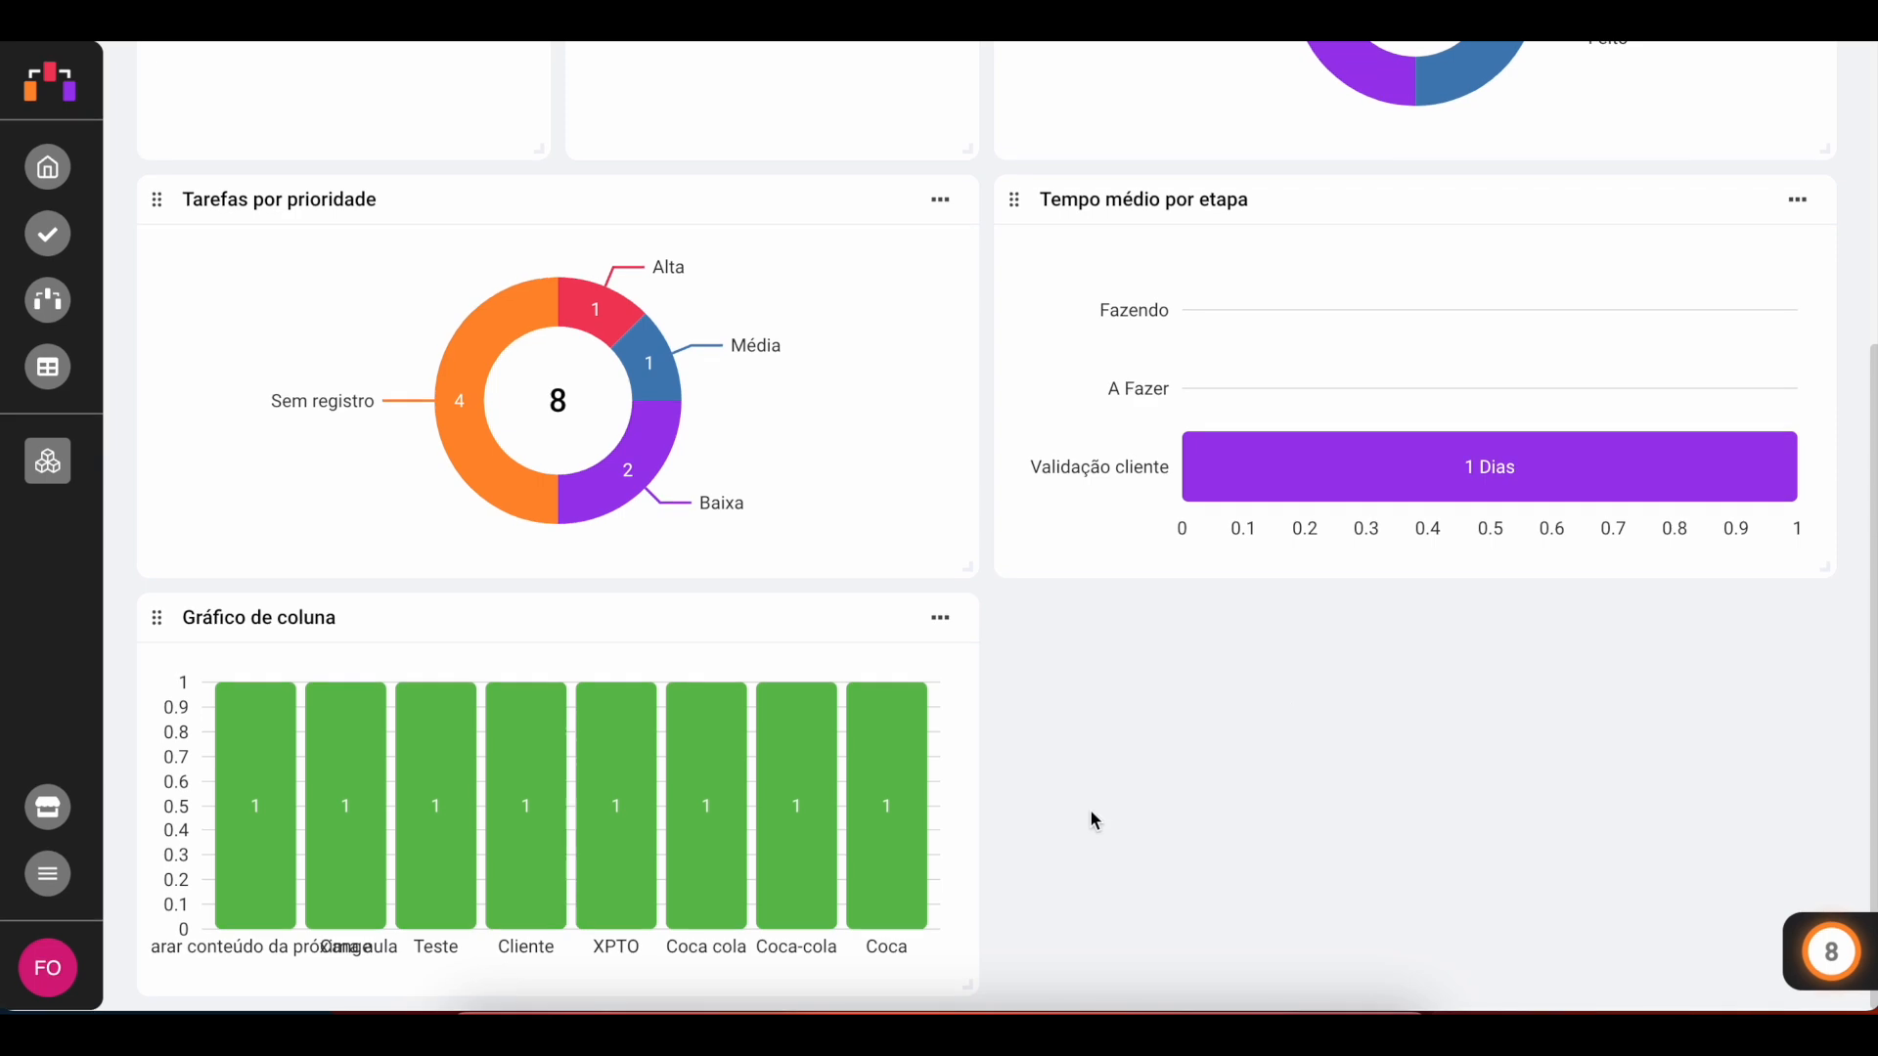
left_click_drag(972, 981, 1770, 800)
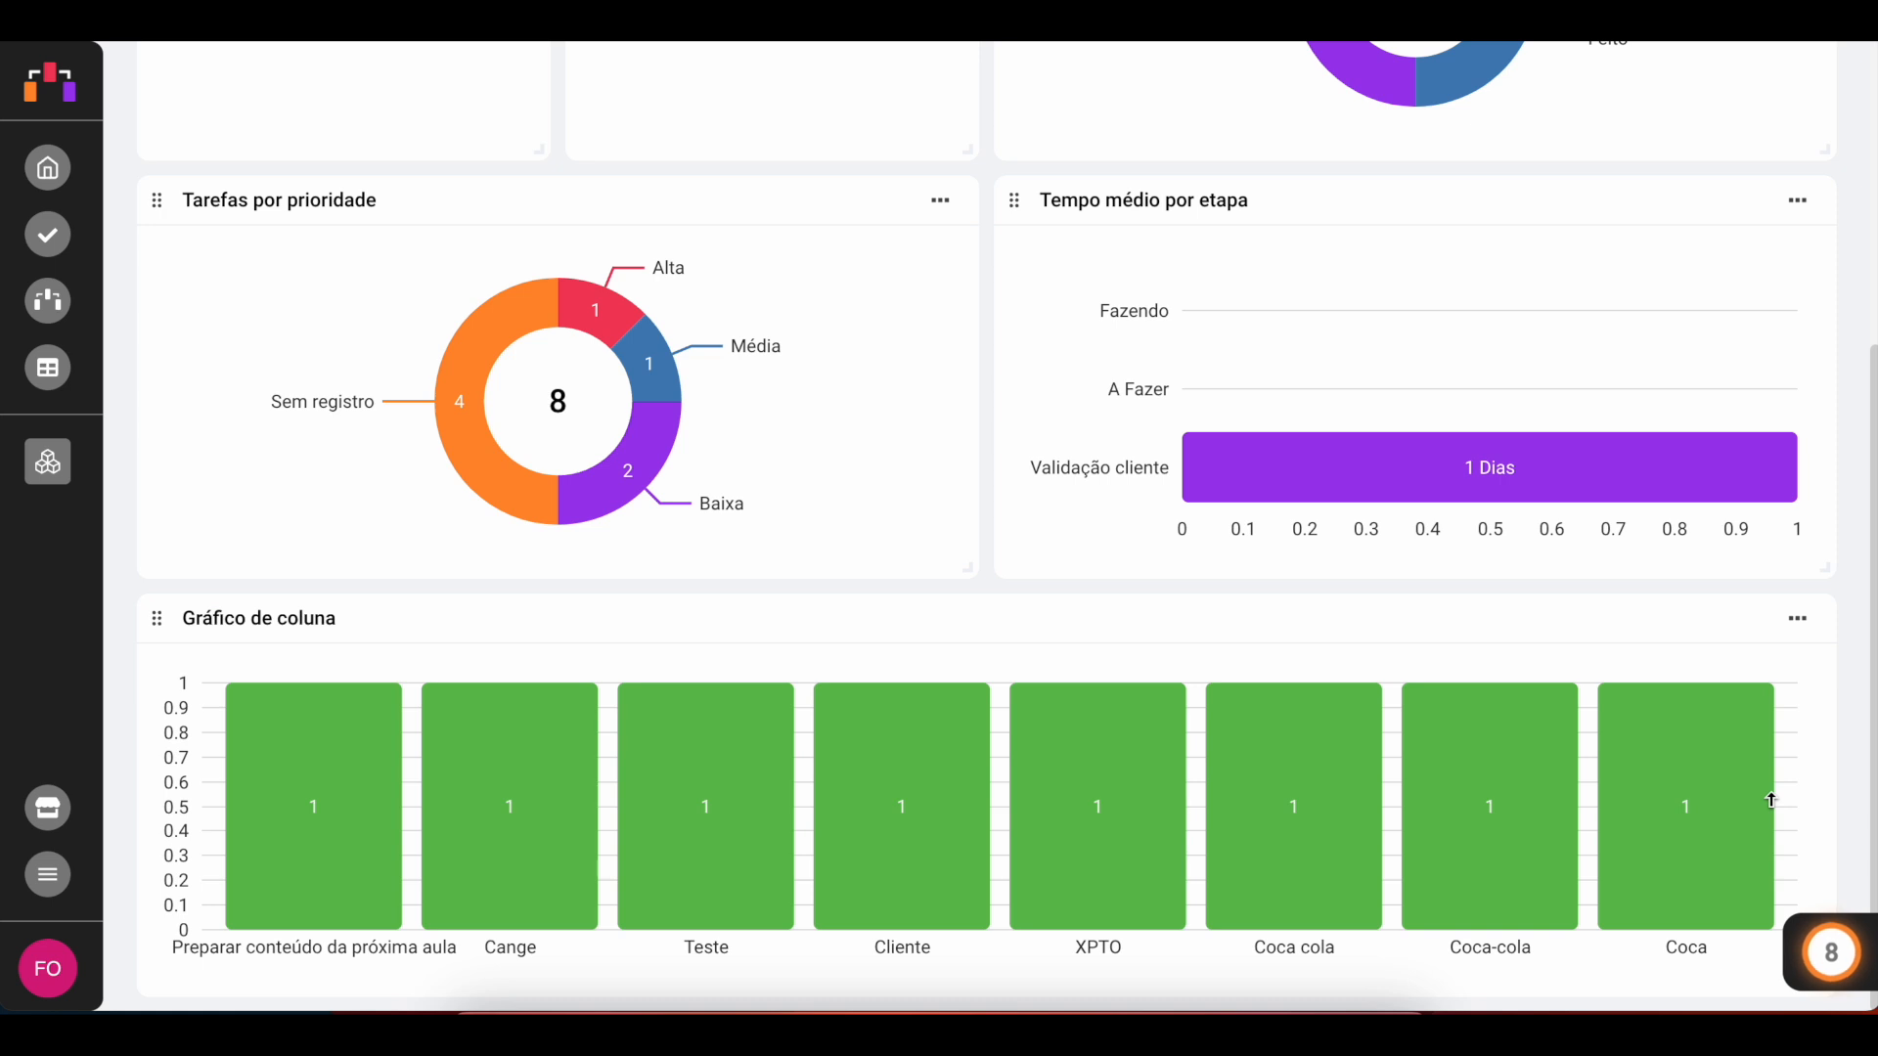
Step: Switch to the Kanban board and back to the Painel view to review the dashboard
scroll(1076, 445, "up", 5)
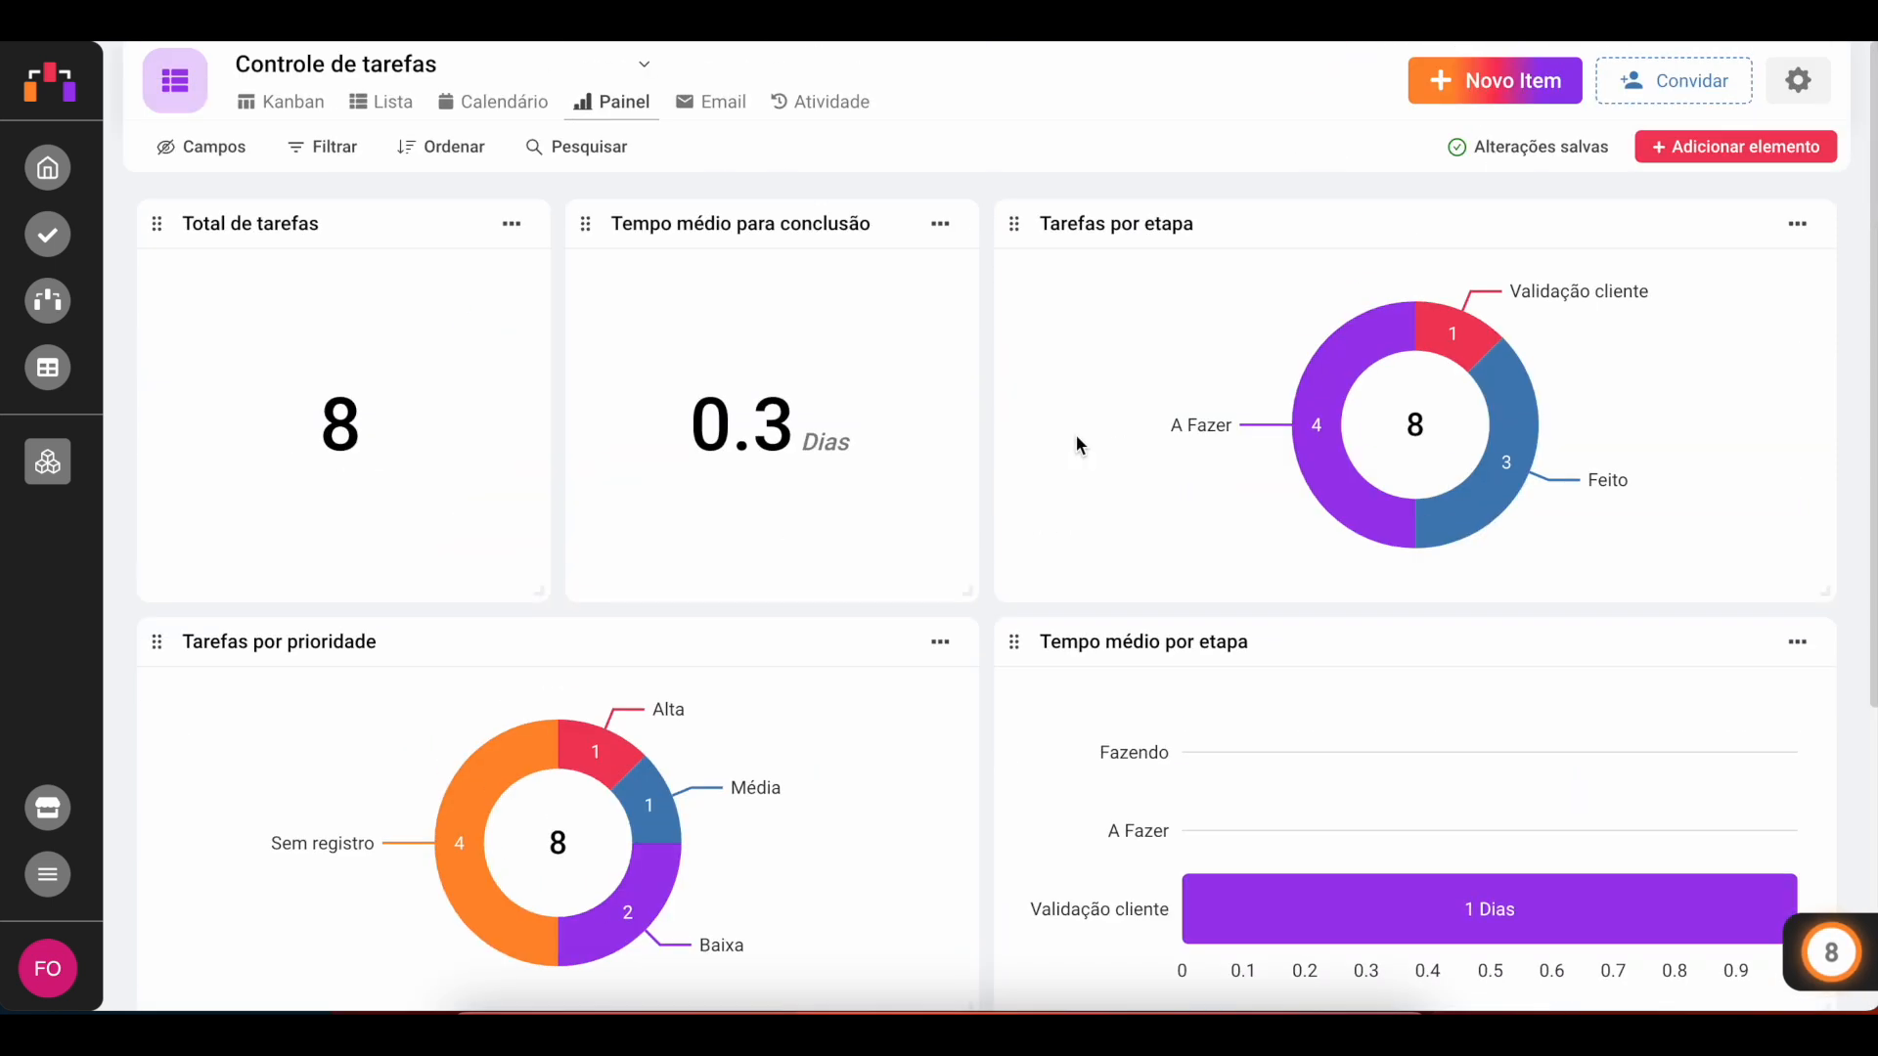
left_click(278, 104)
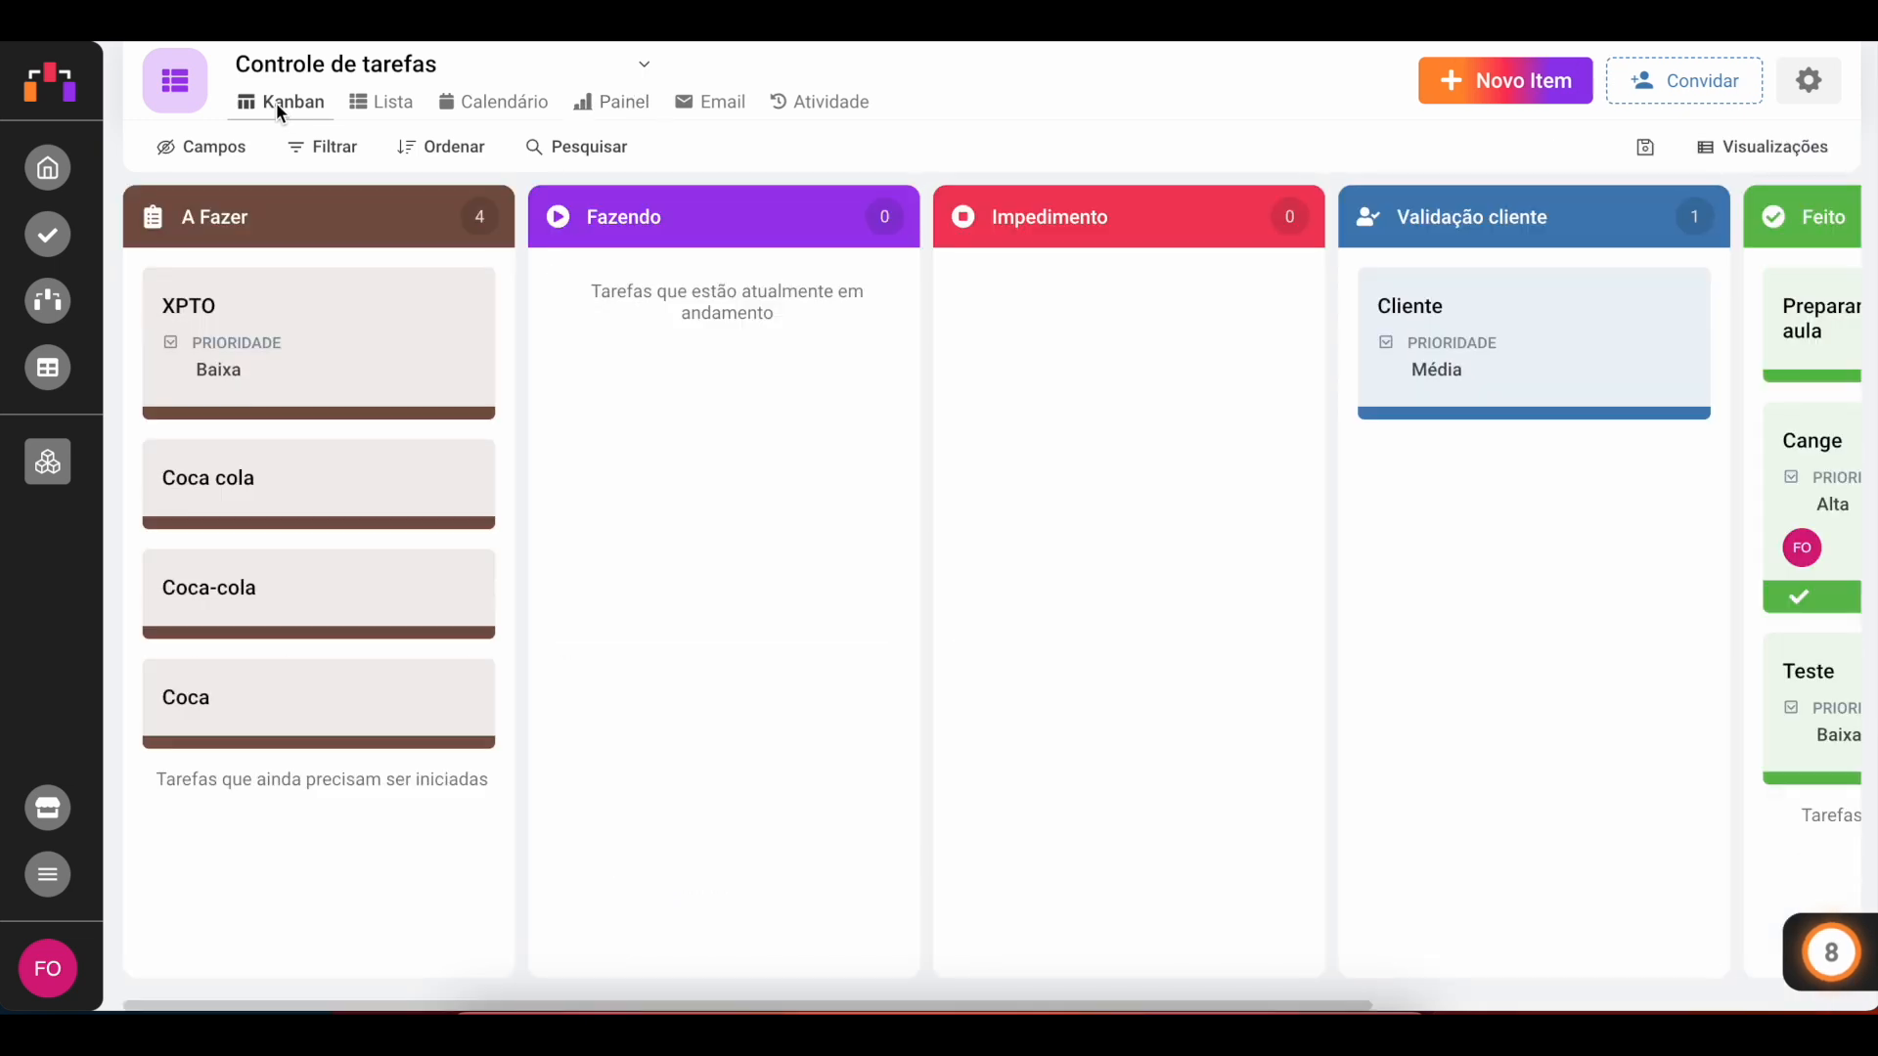
left_click(613, 100)
scroll(830, 501, "down", 5)
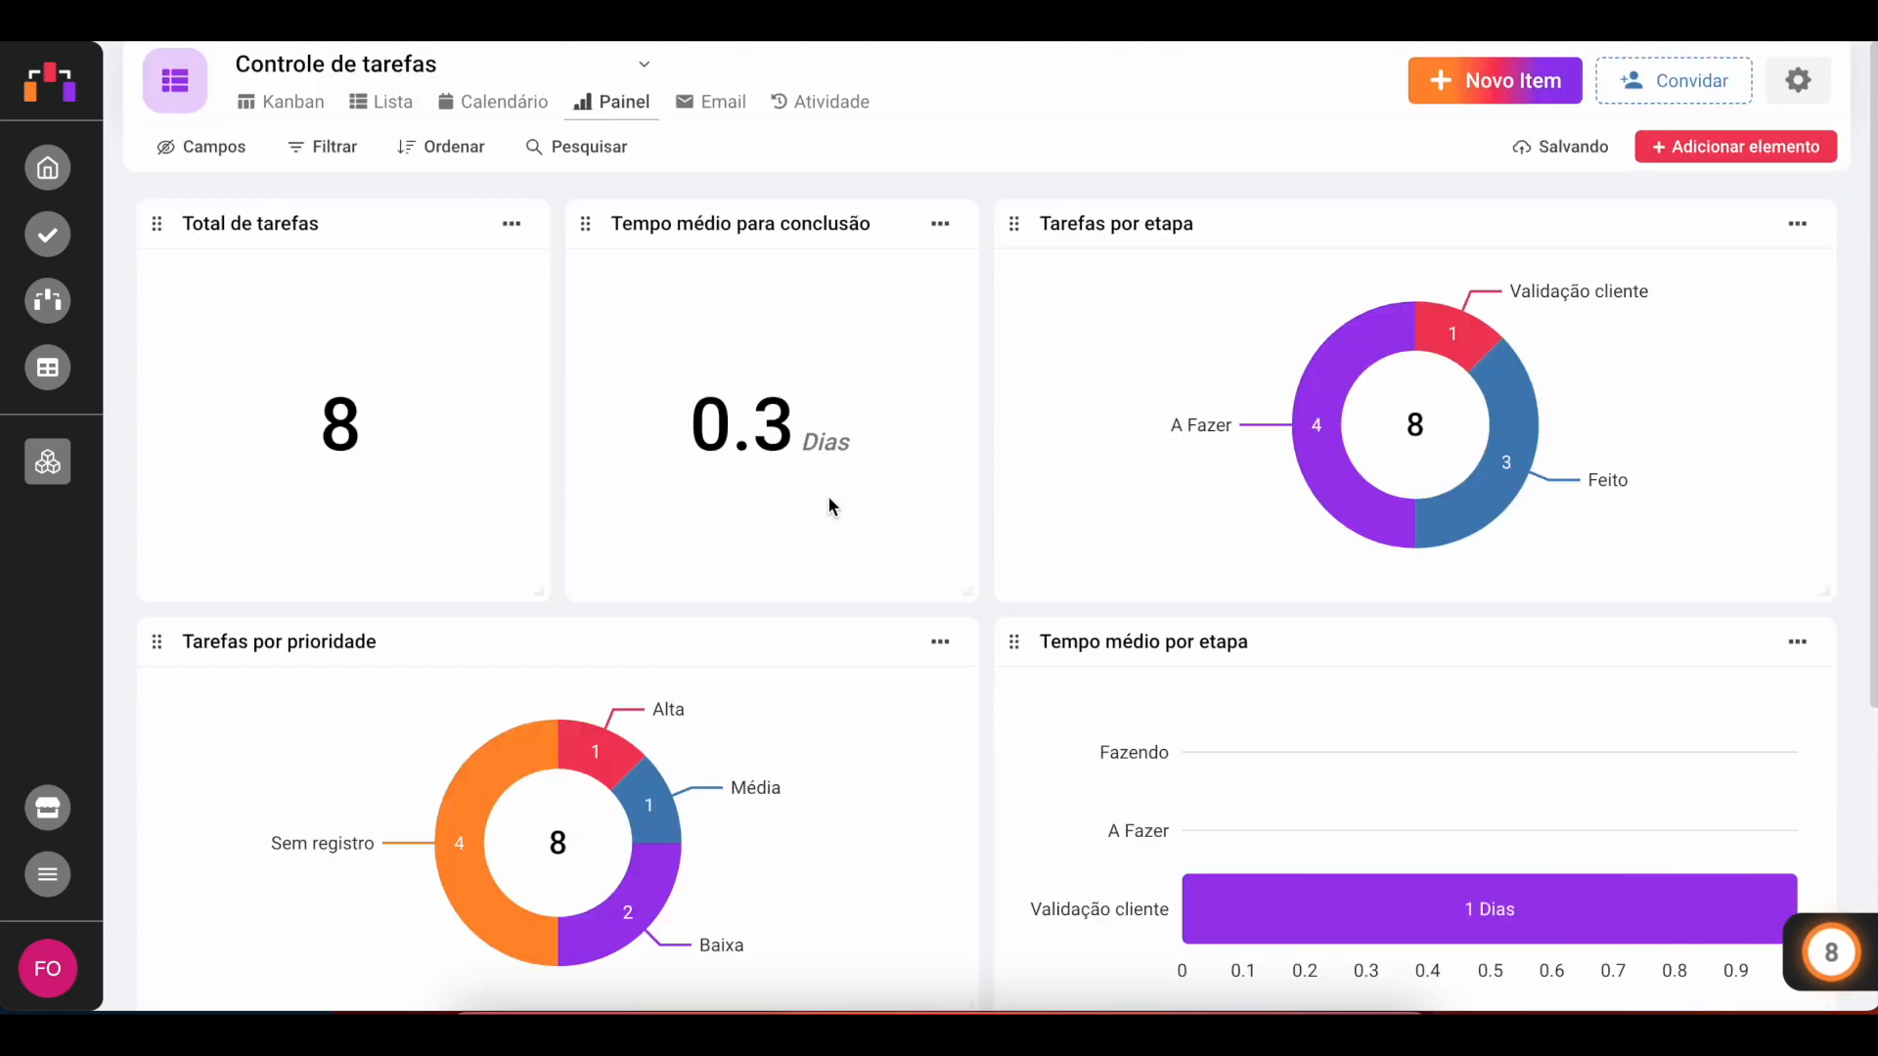
scroll(830, 505, "down", 5)
scroll(829, 505, "up", 5)
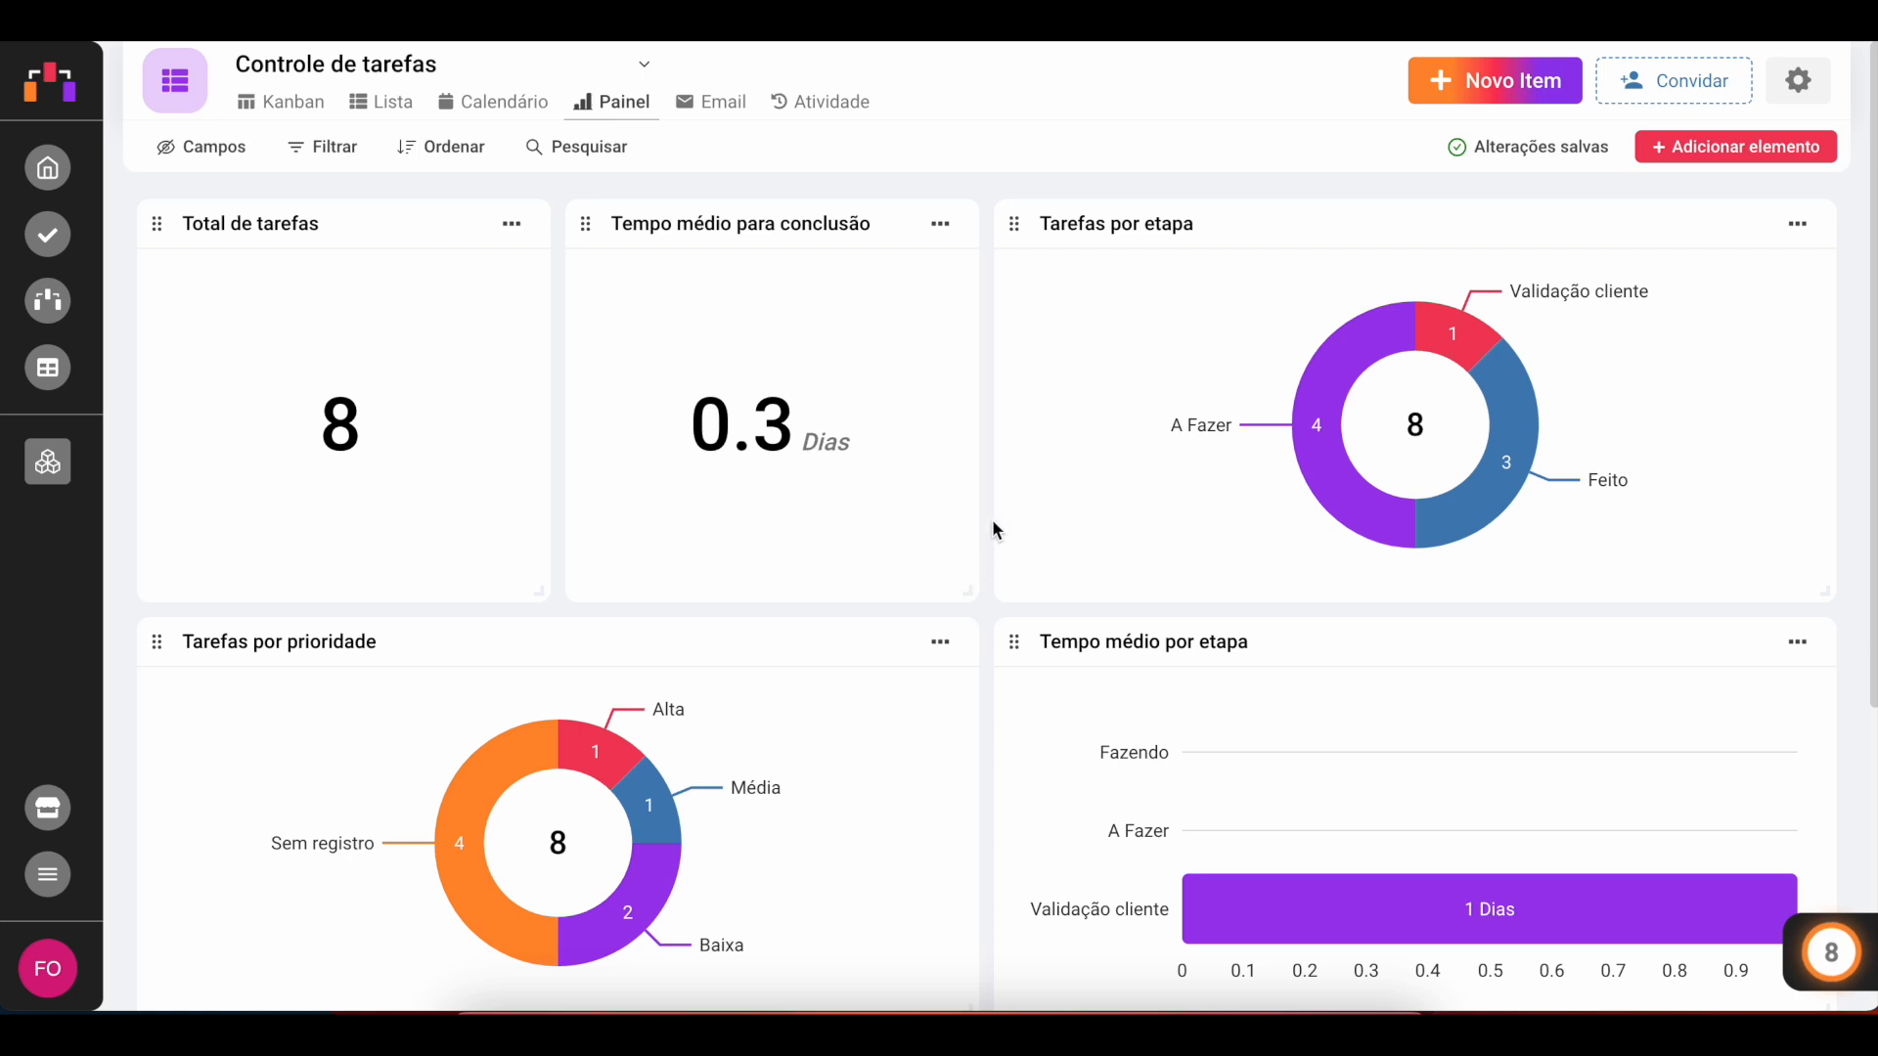
Step: Open the dashboard filter to review its Data de Vencimento condition, then scroll through the charts
left_click(331, 149)
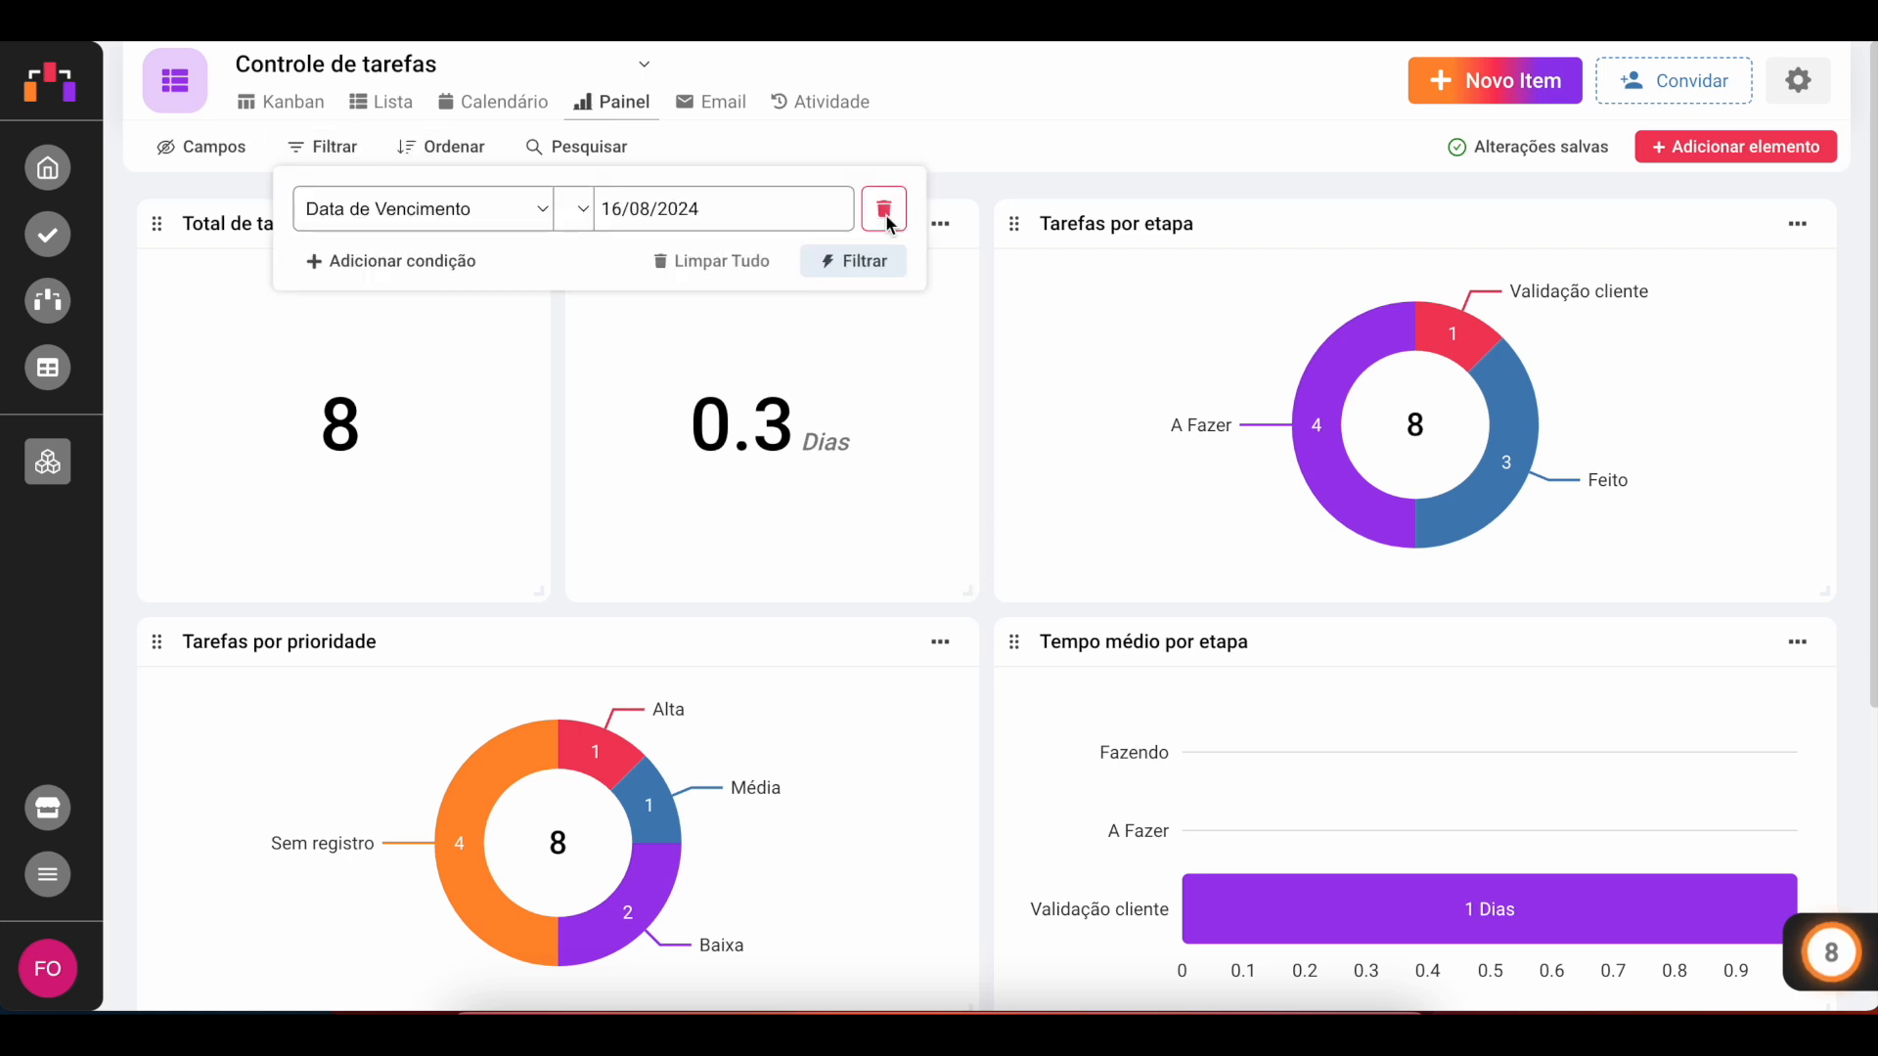
left_click(986, 284)
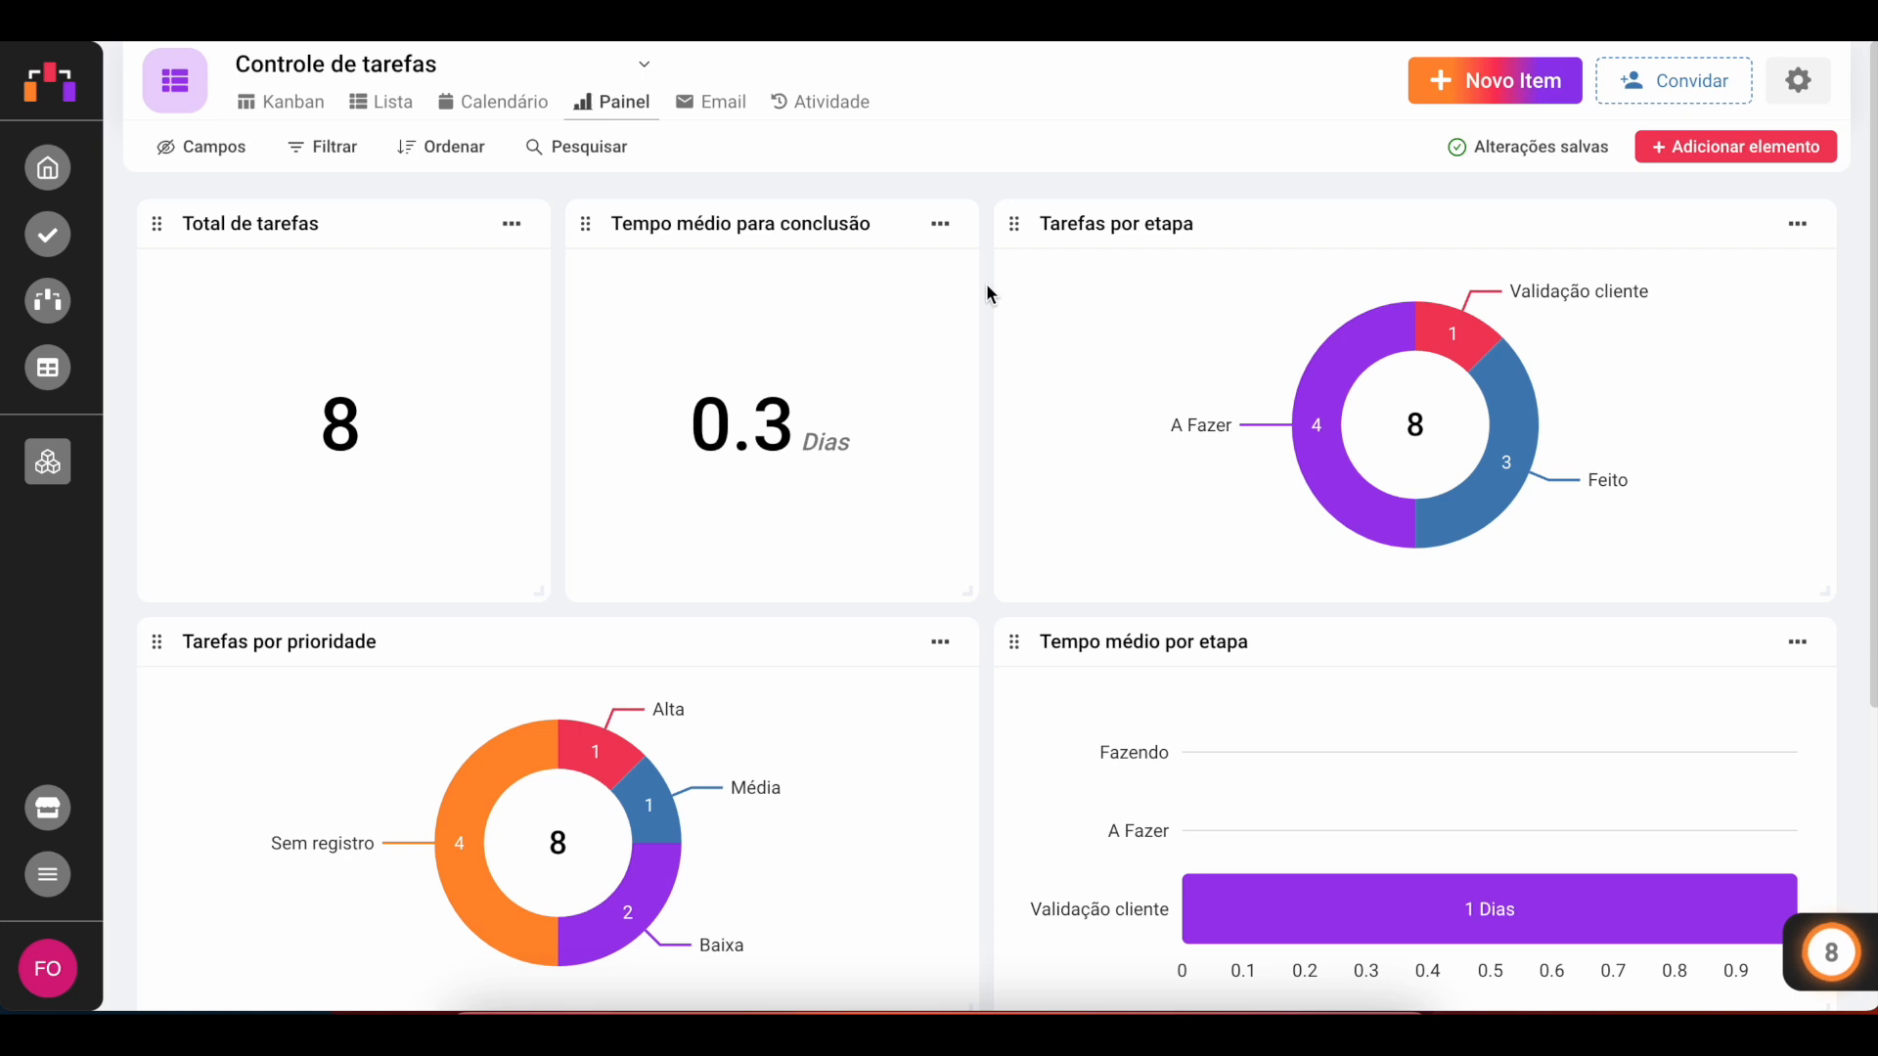
left_click(313, 146)
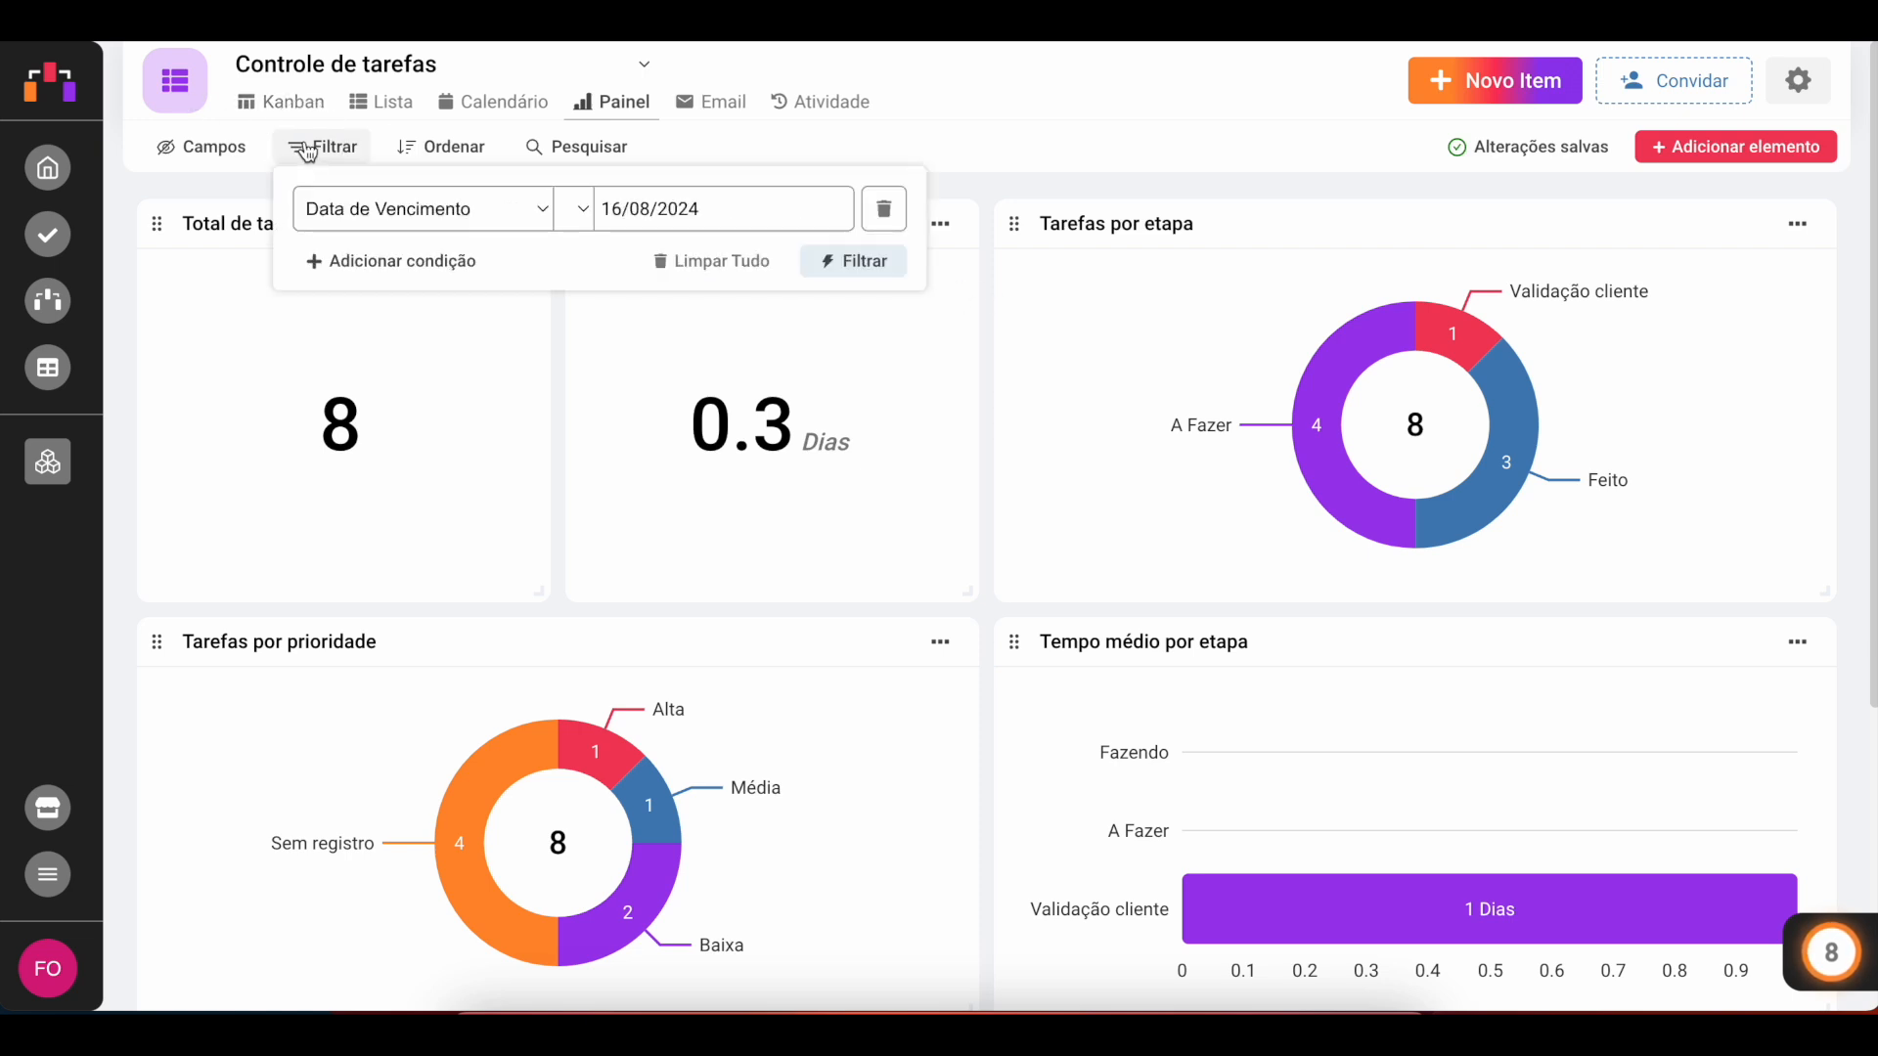
left_click(988, 381)
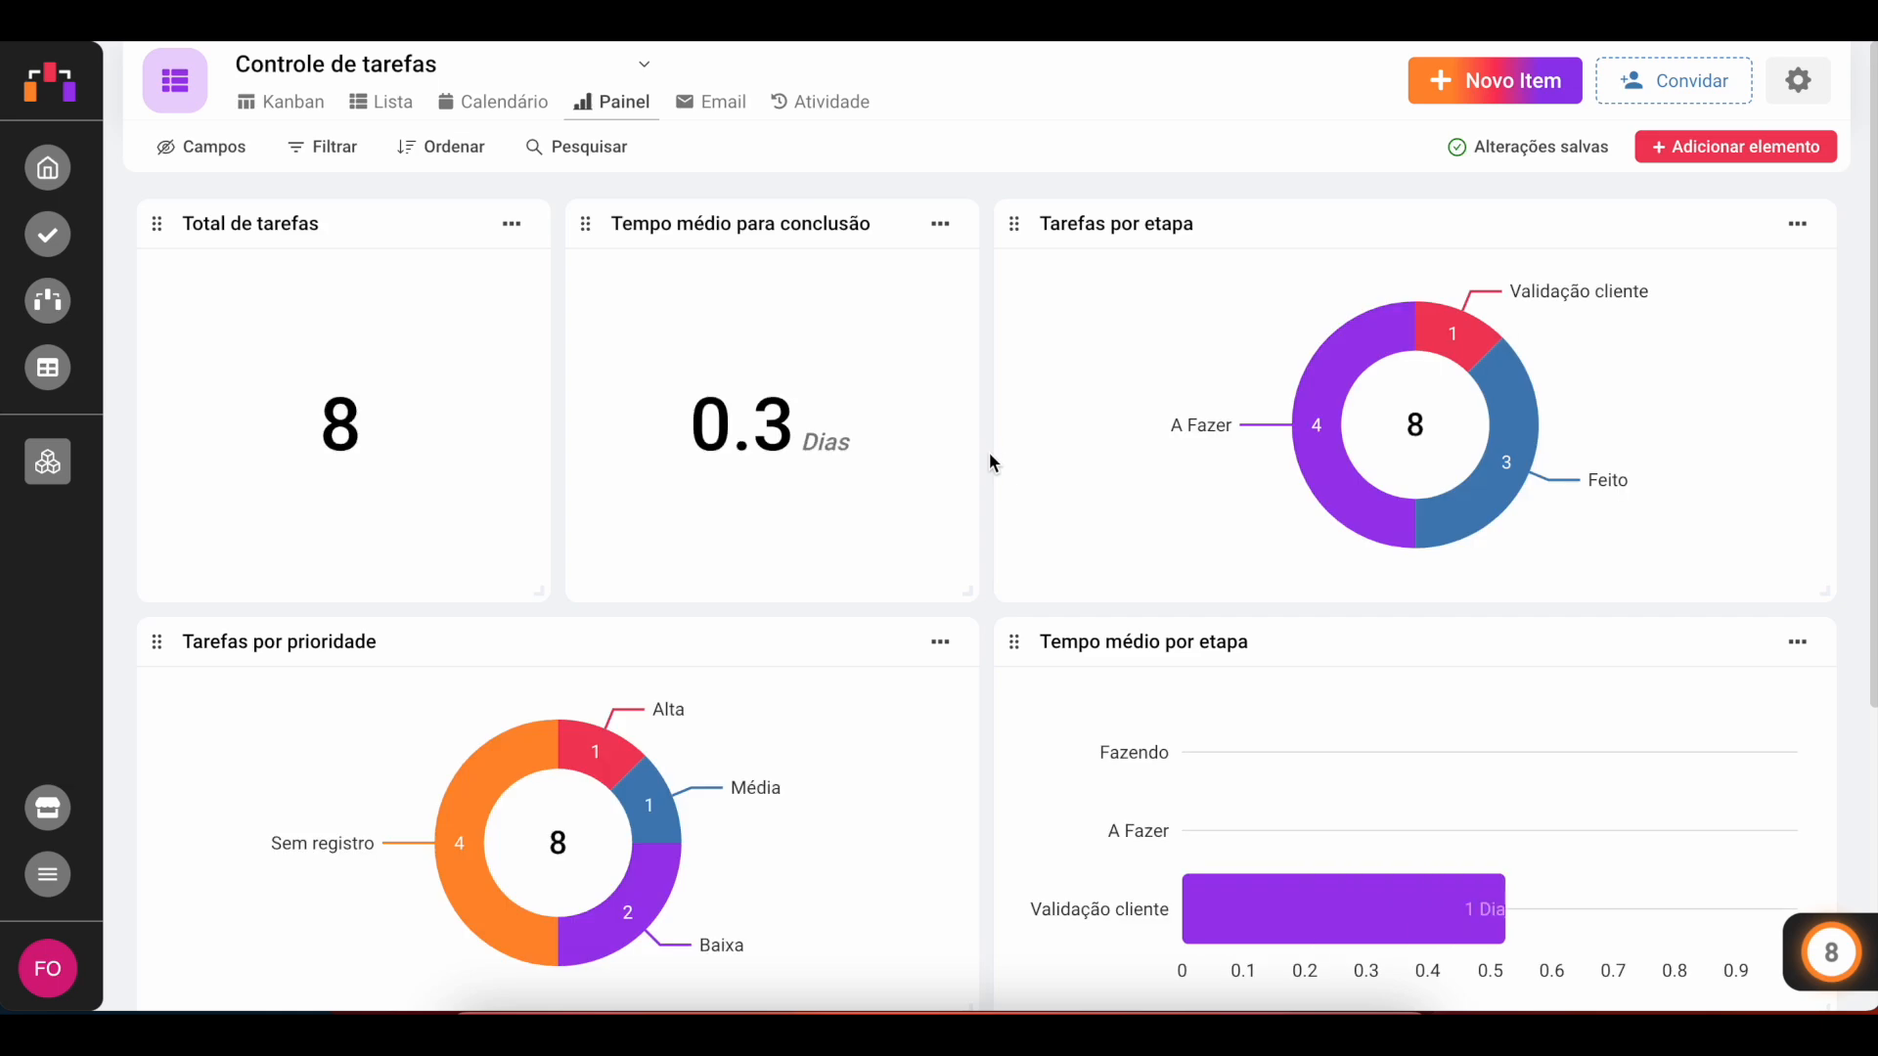
scroll(990, 456, "down", 4)
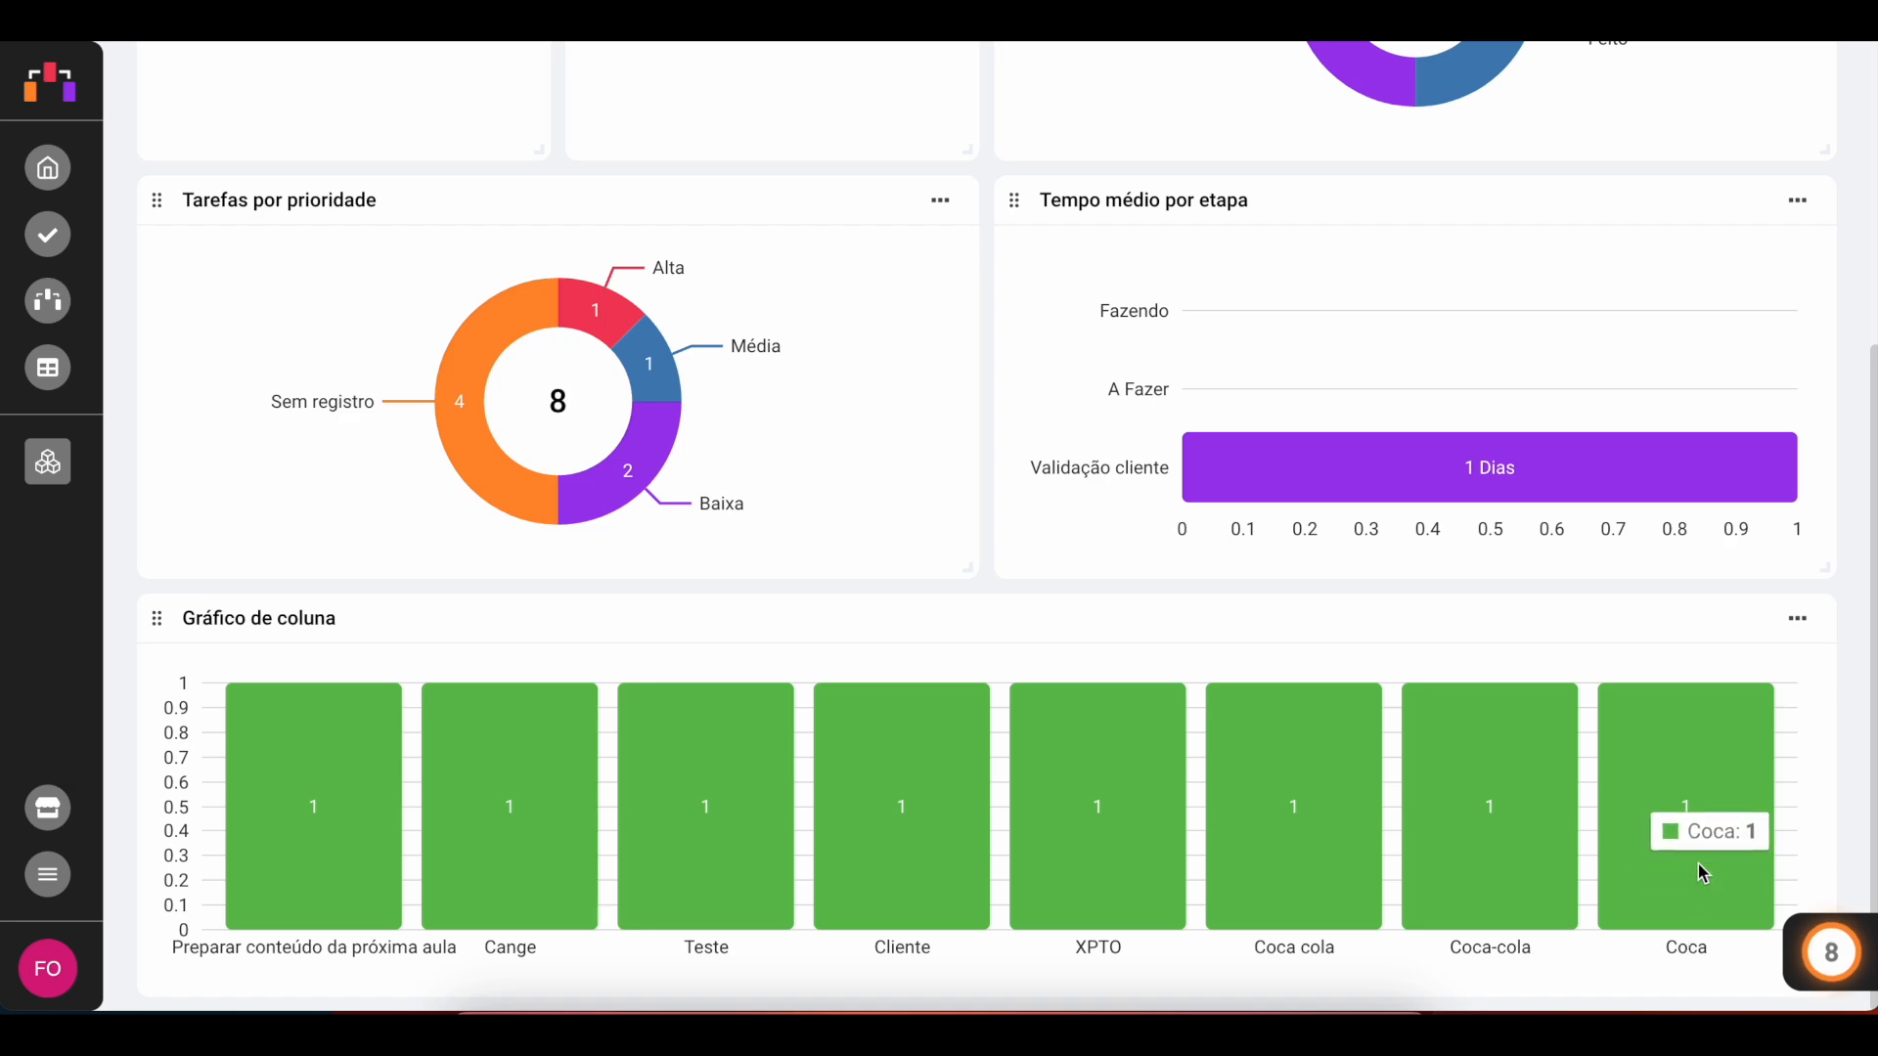
scroll(1336, 832, "up", 5)
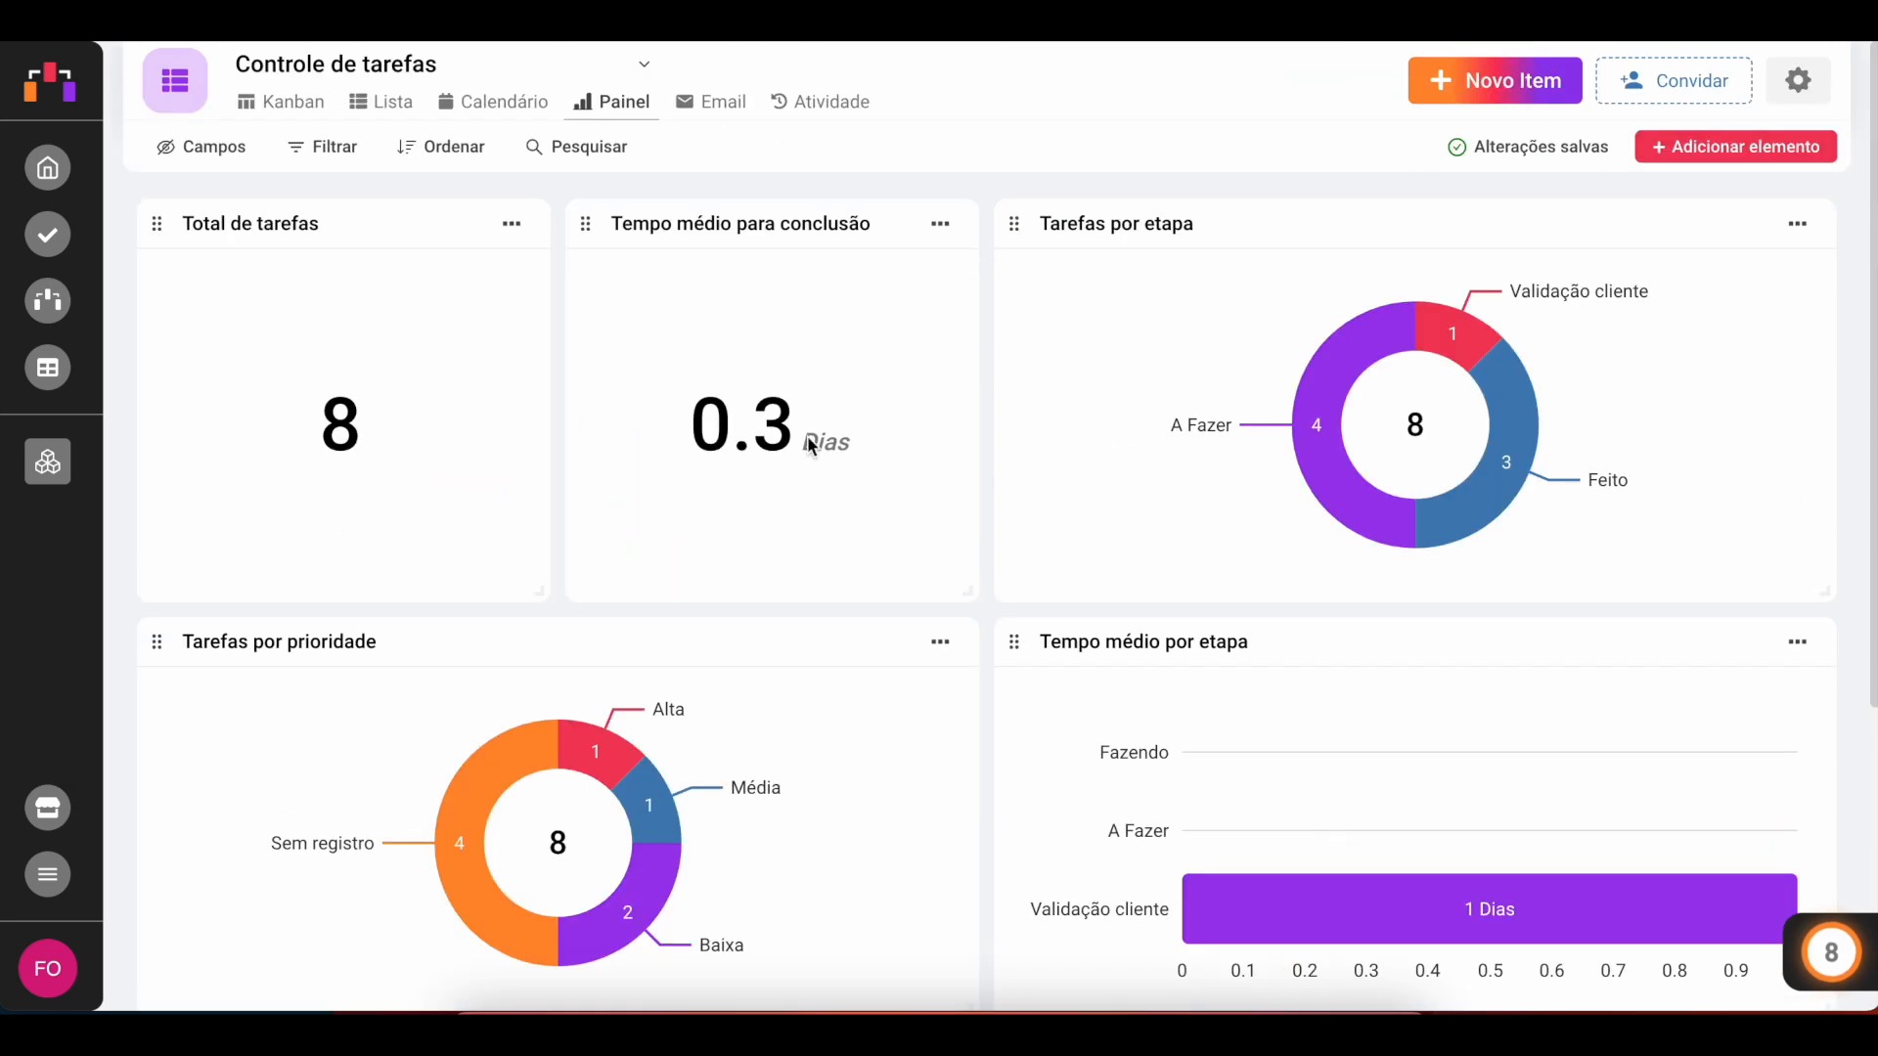
Step: Switch to the Kanban board and open the new item form to review its fields before closing it
left_click(279, 108)
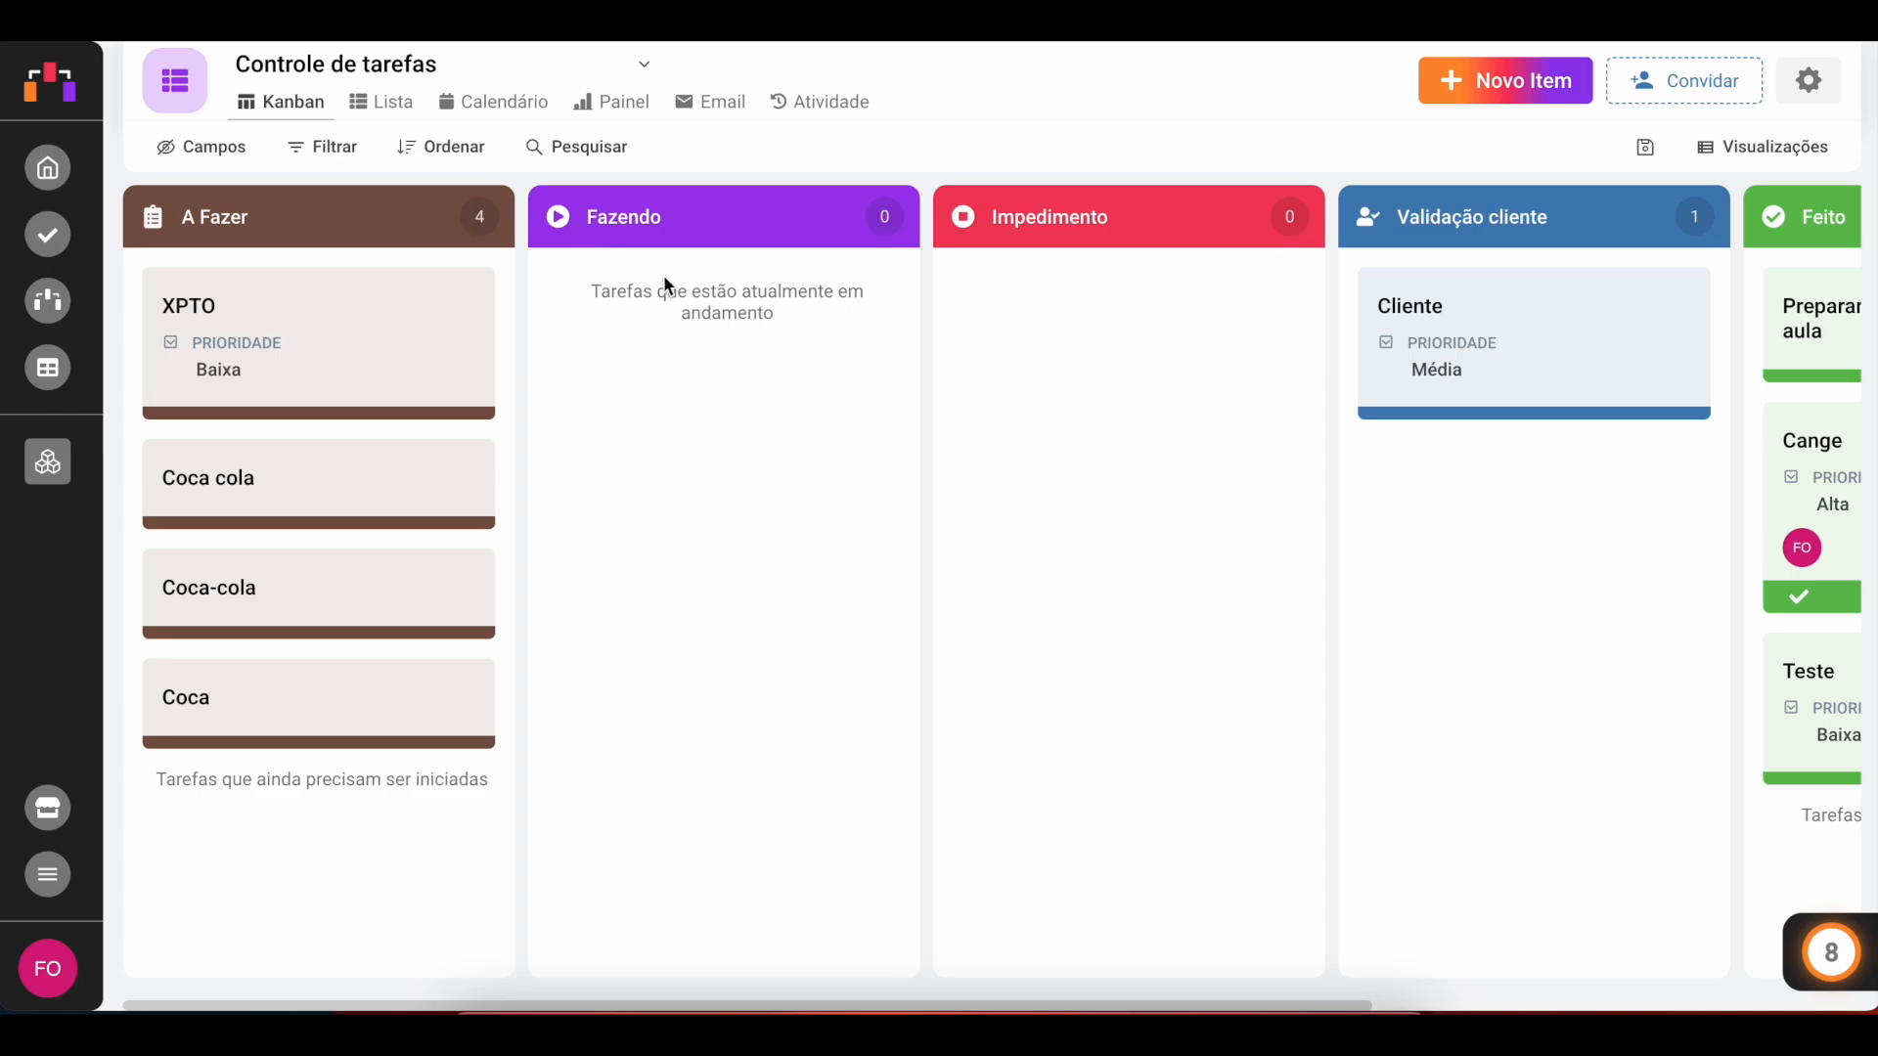
left_click(1496, 80)
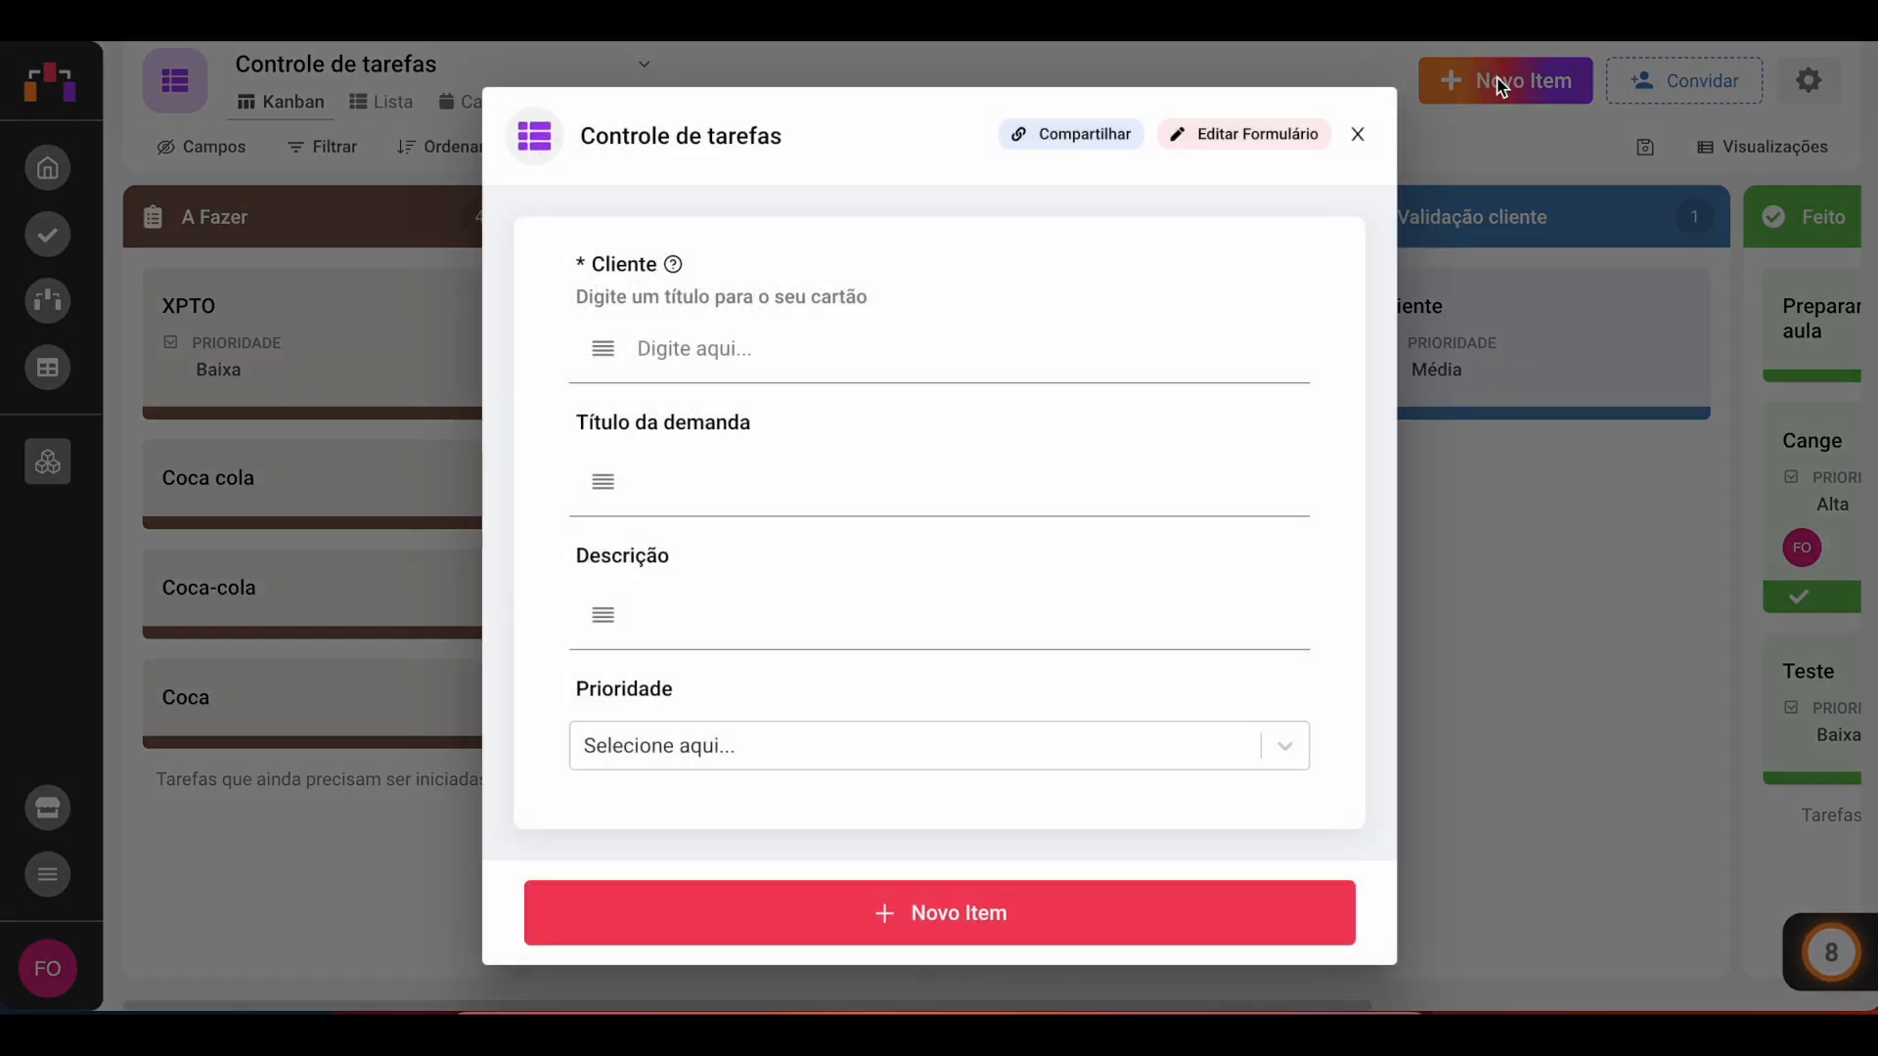
left_click(710, 353)
left_click(1357, 133)
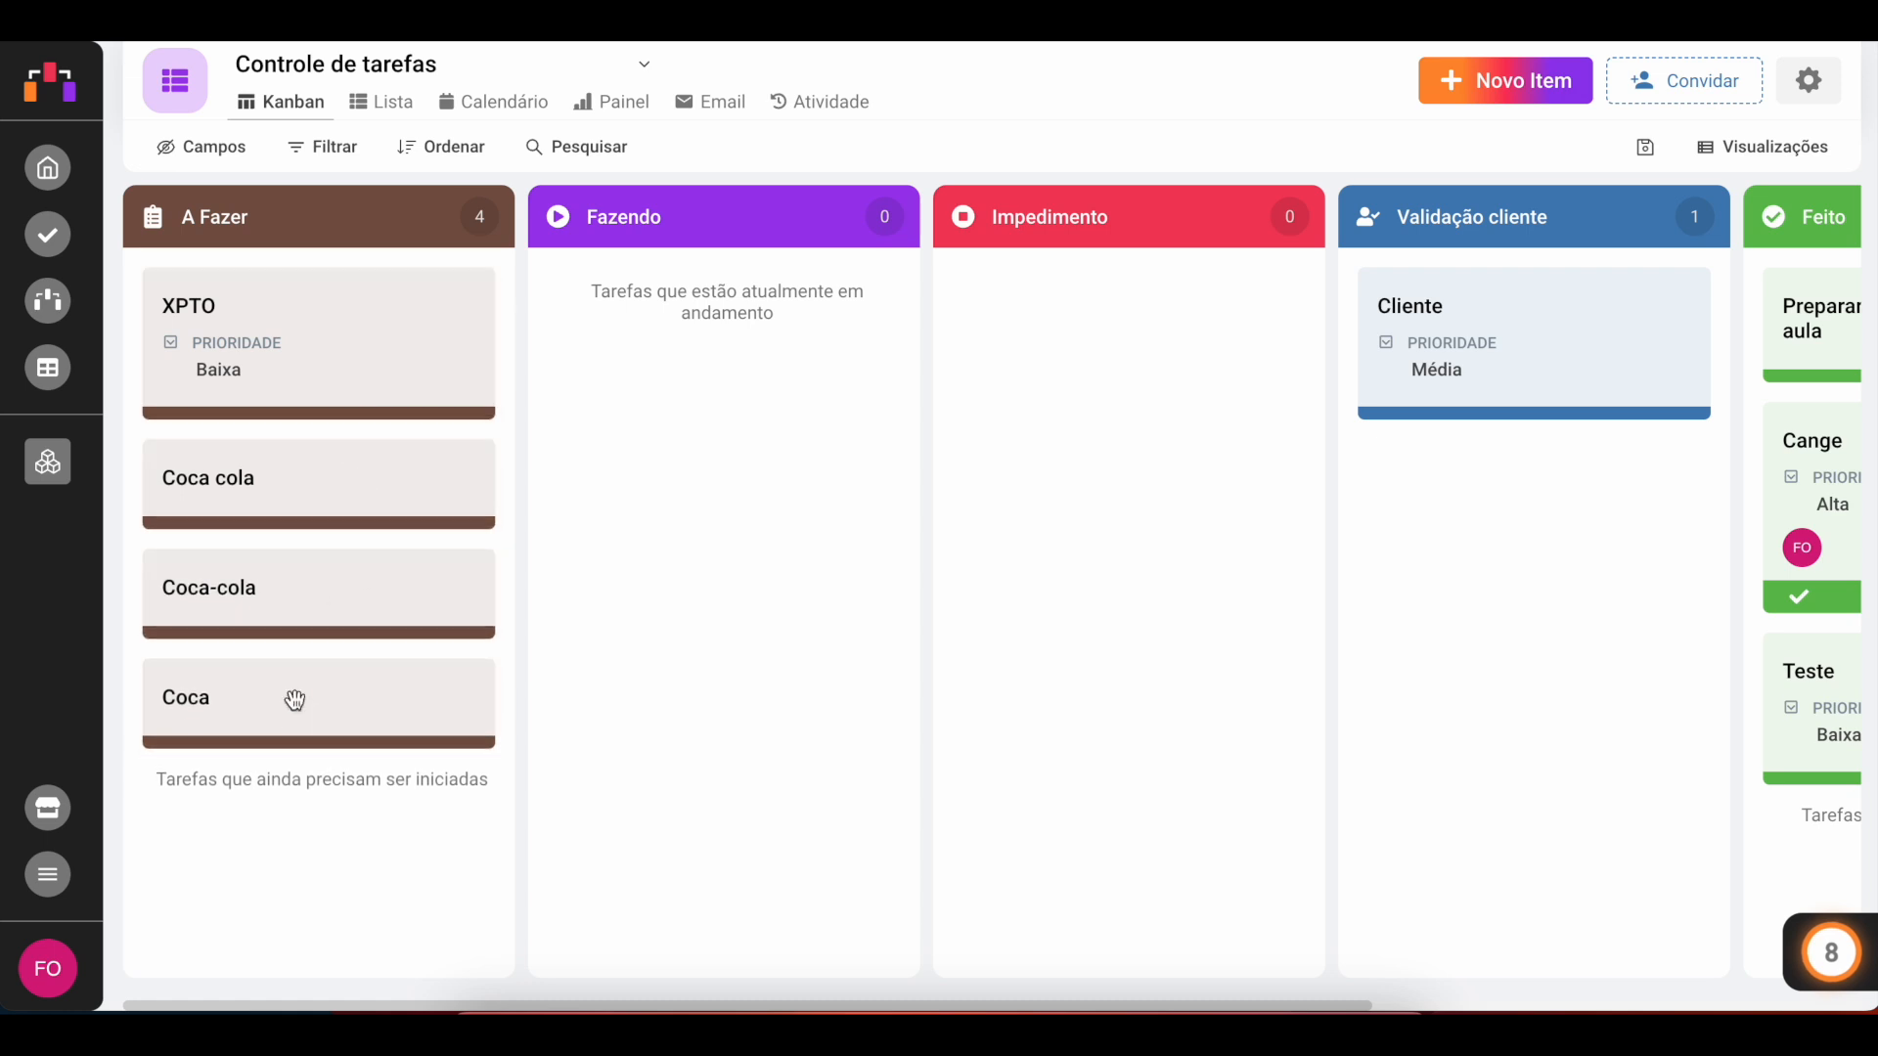